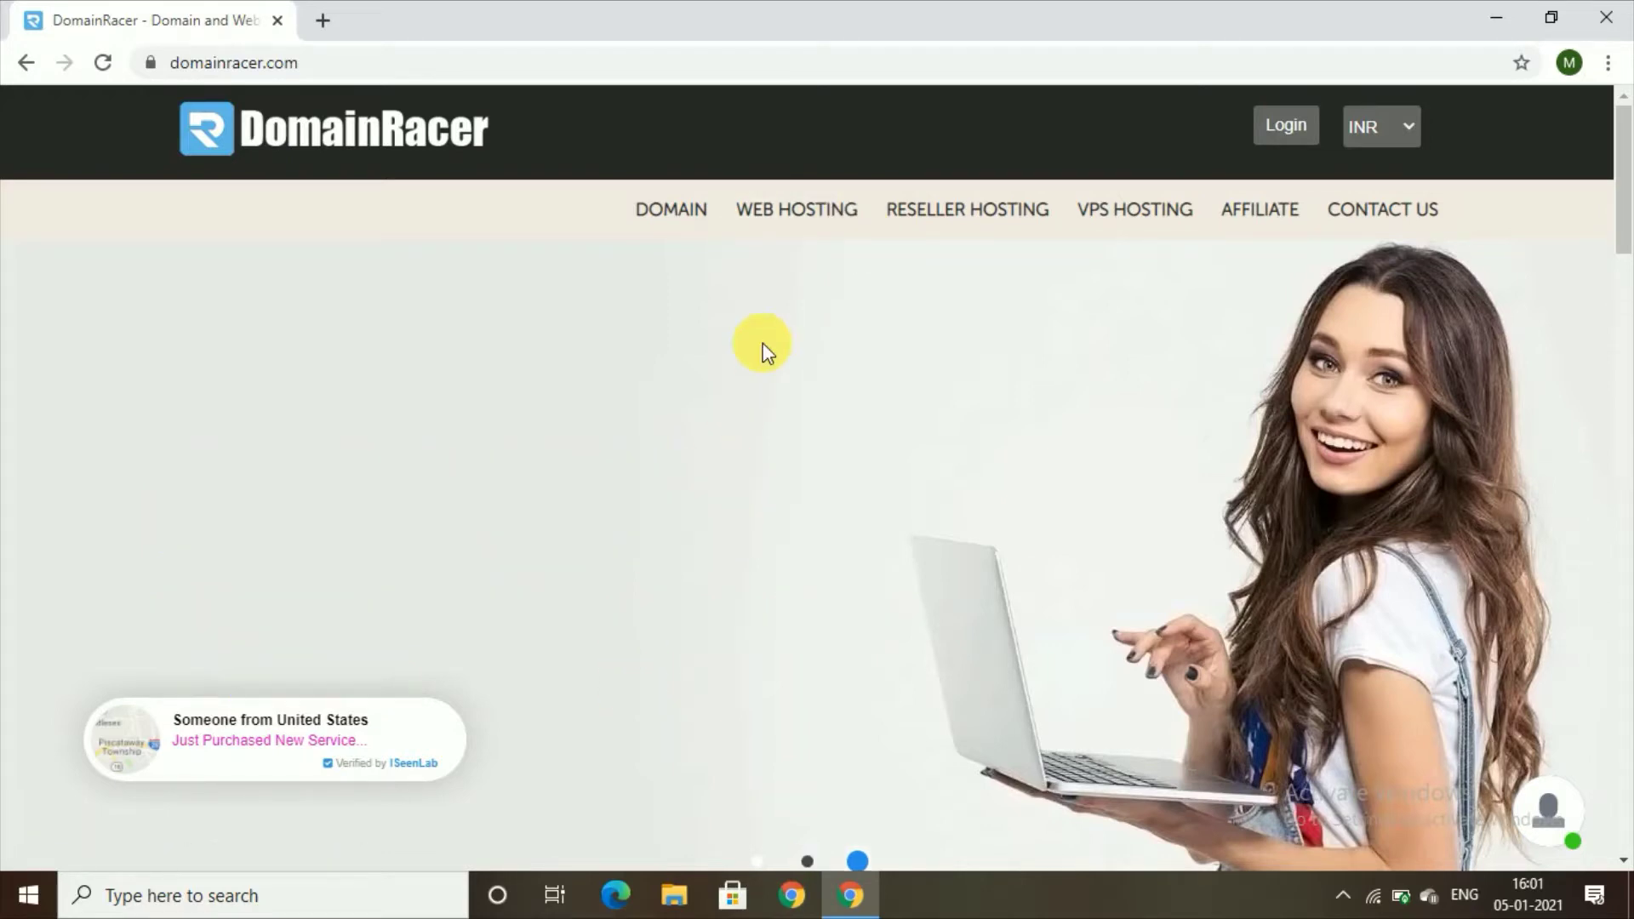
- Open the web hosting page and bring up the comparison of its plans, starting with Basic
{"action": "left_click", "coordinate": [806, 214]}
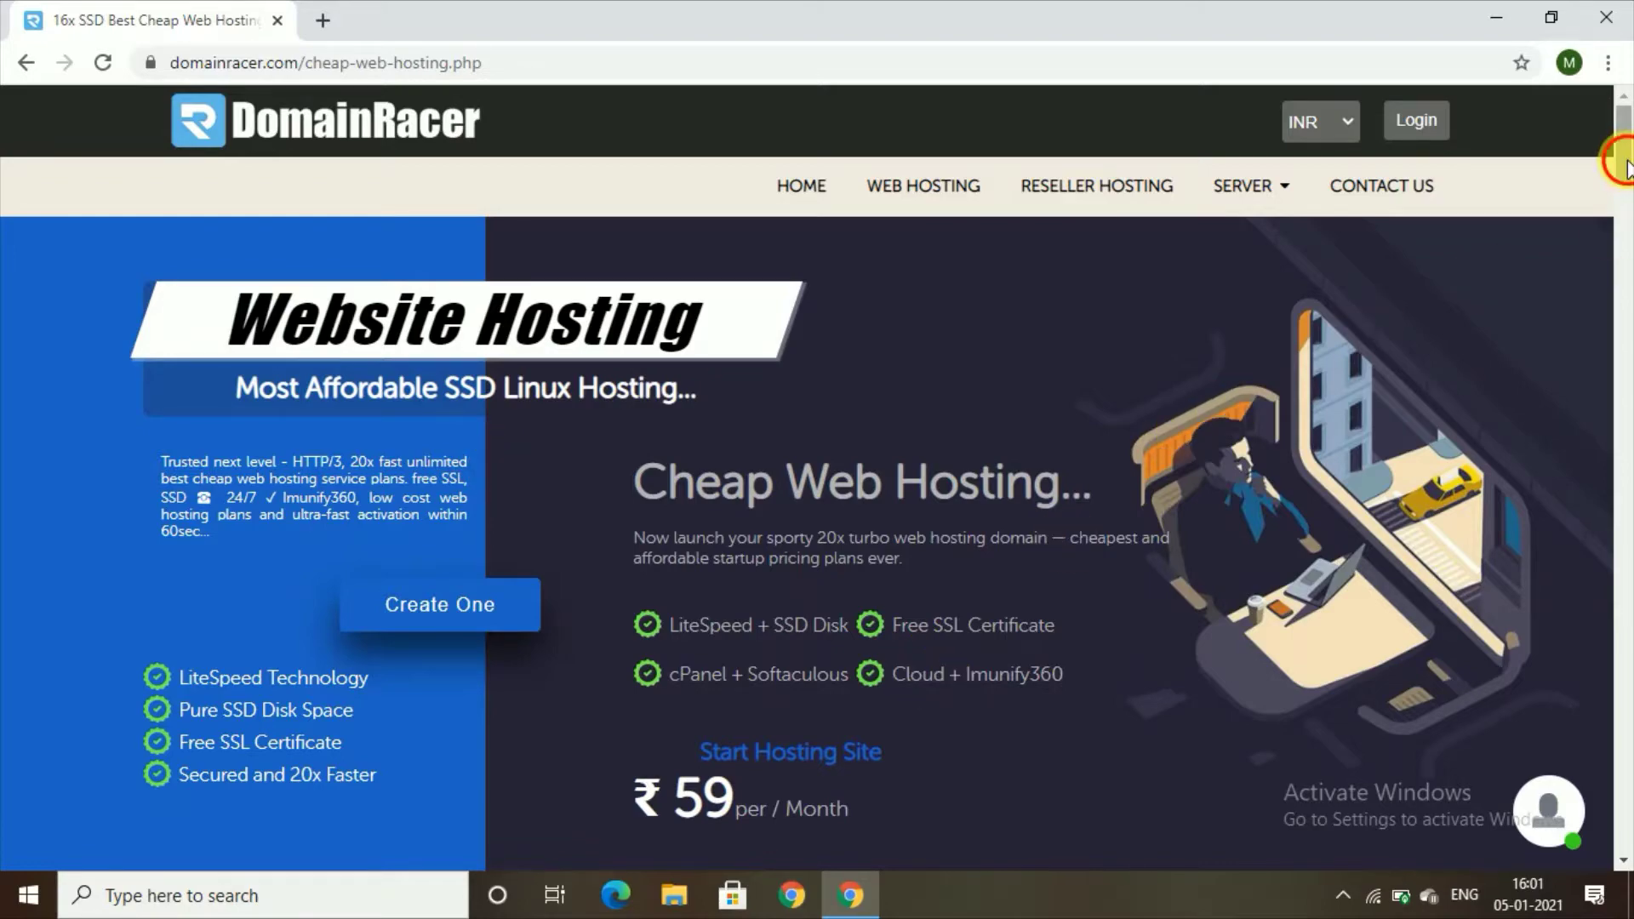
{"action": "left_click_drag", "start_coordinate": [1627, 162], "coordinate": [1627, 270]}
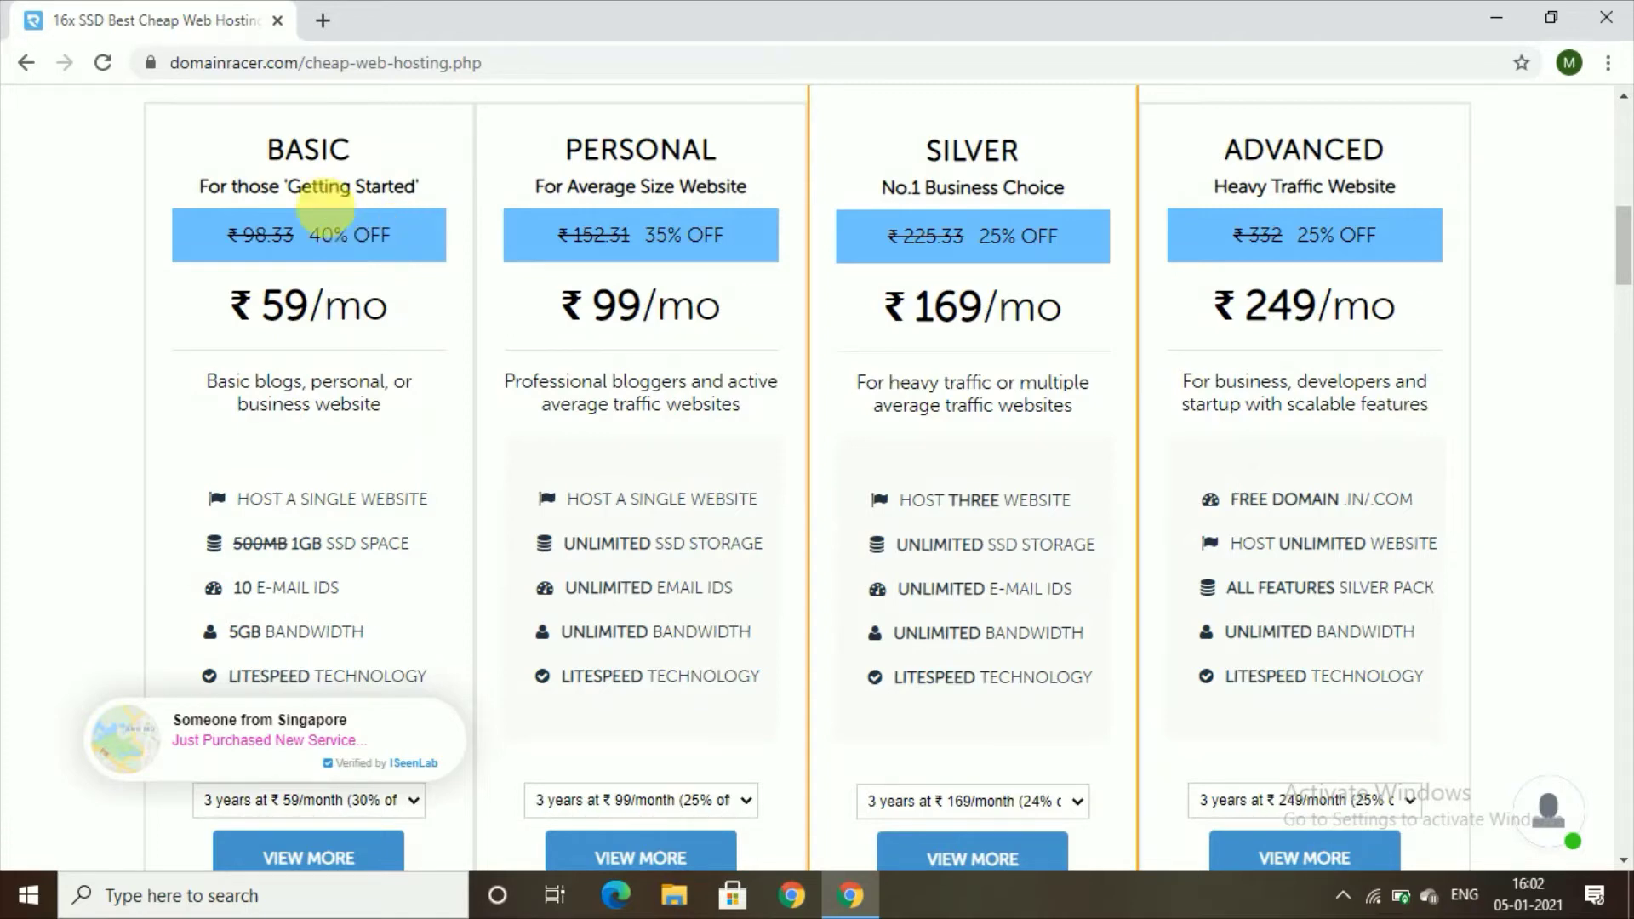
{"action": "left_click_drag", "start_coordinate": [260, 146], "coordinate": [354, 145]}
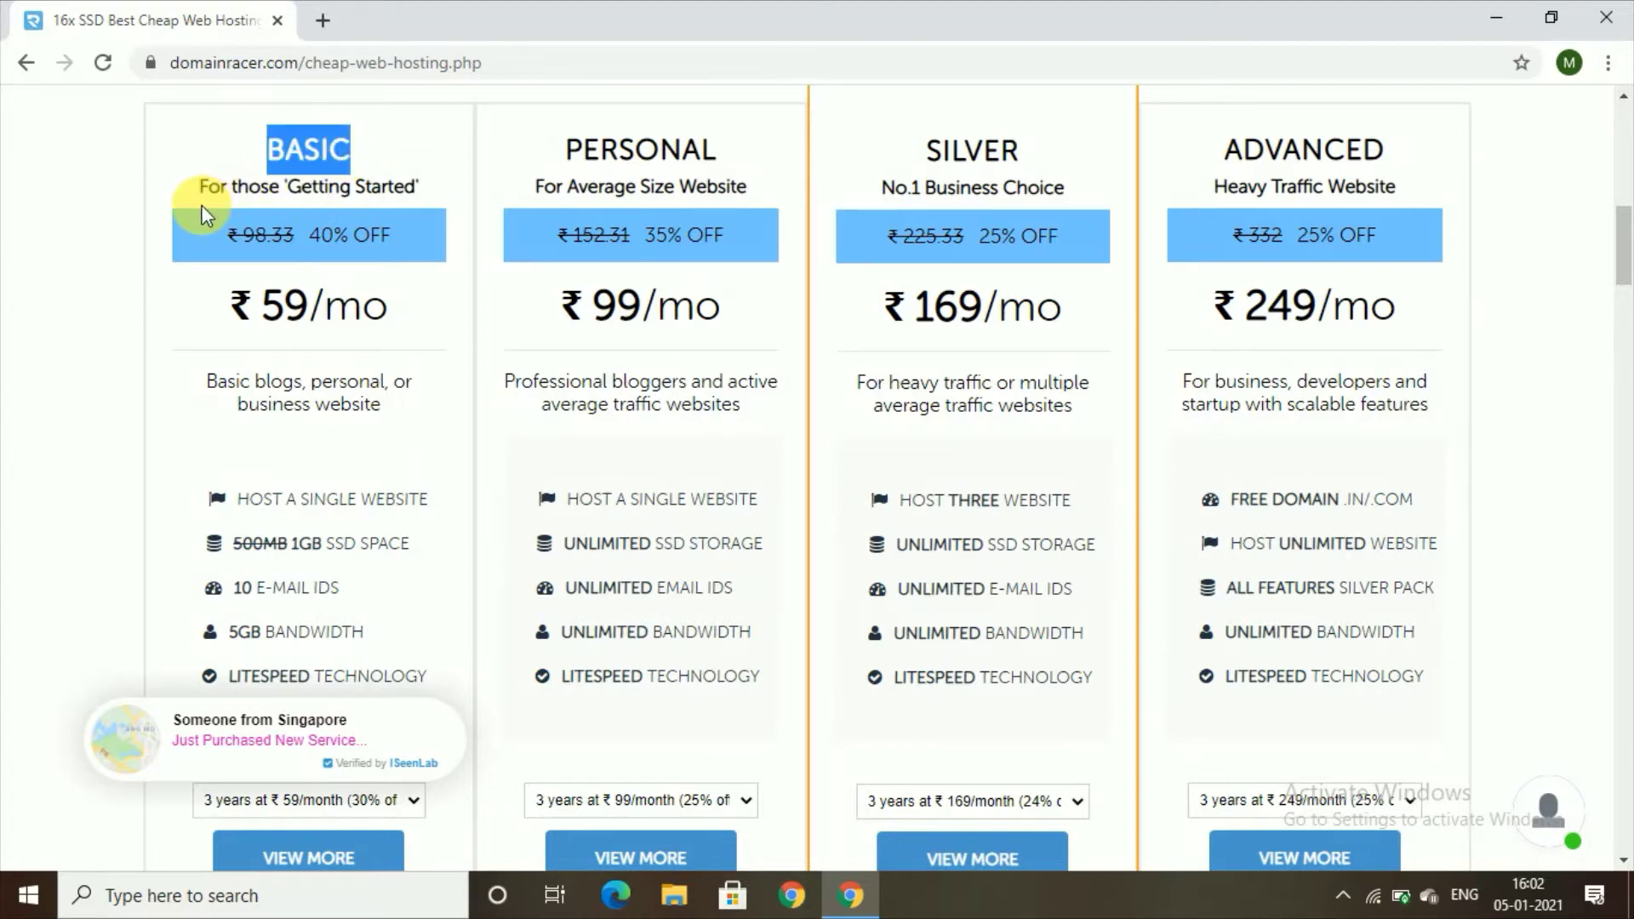
{"action": "left_click", "coordinate": [59, 222]}
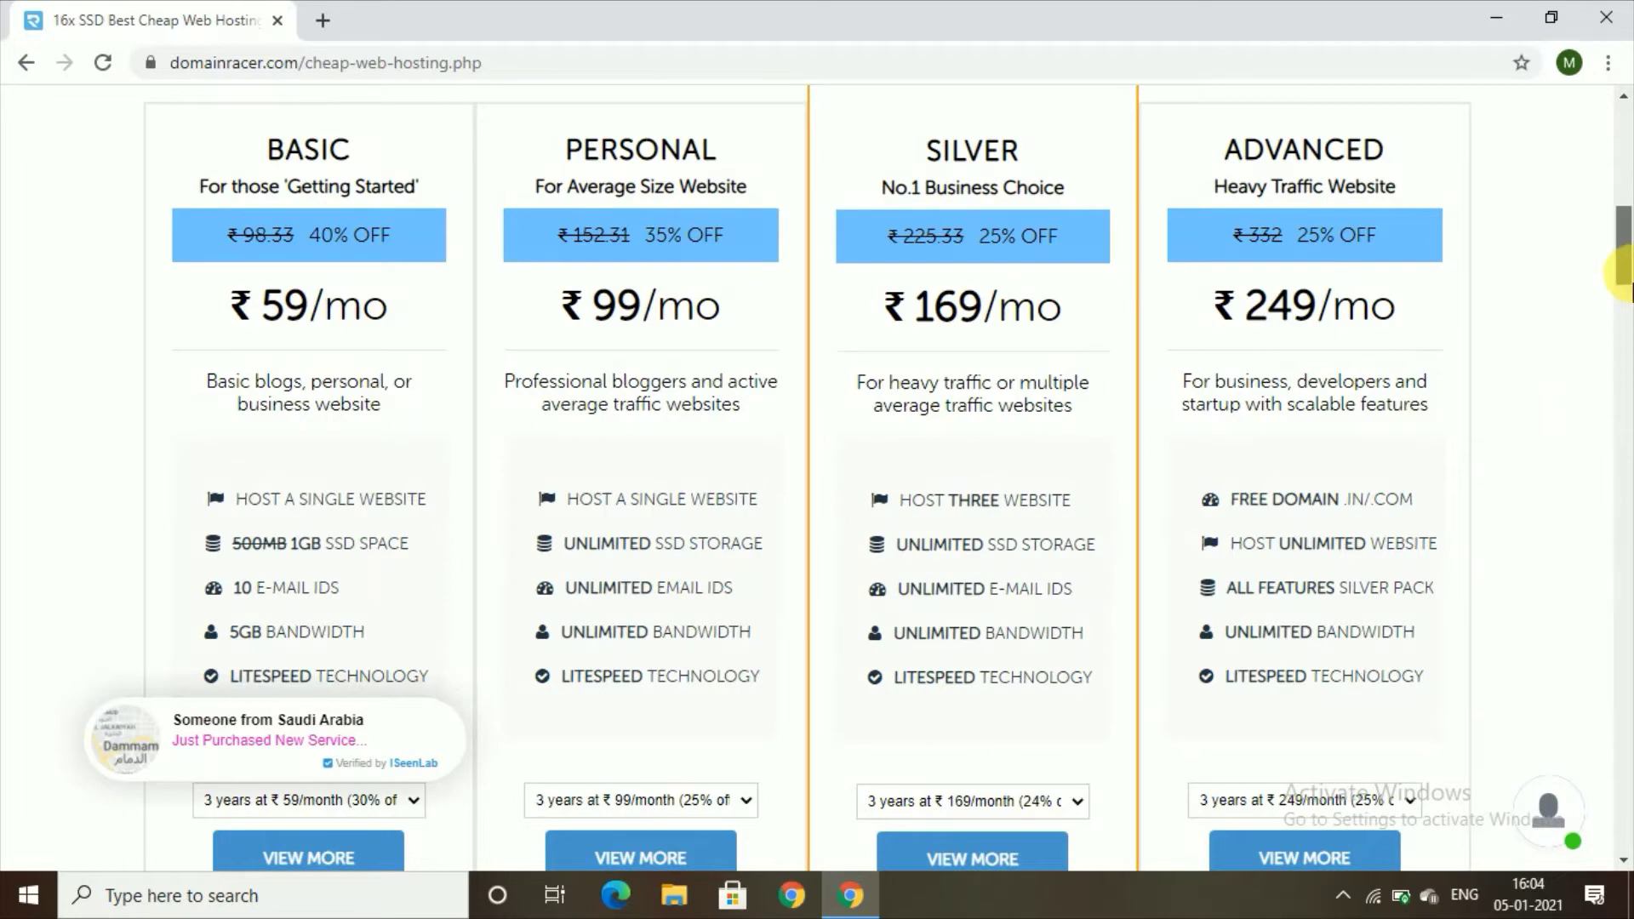
- Choose the 3 years at ₹169/month term for the Silver plan and proceed to its order page
{"action": "scroll", "coordinate": [1624, 336], "scroll_direction": "down", "scroll_amount": 5}
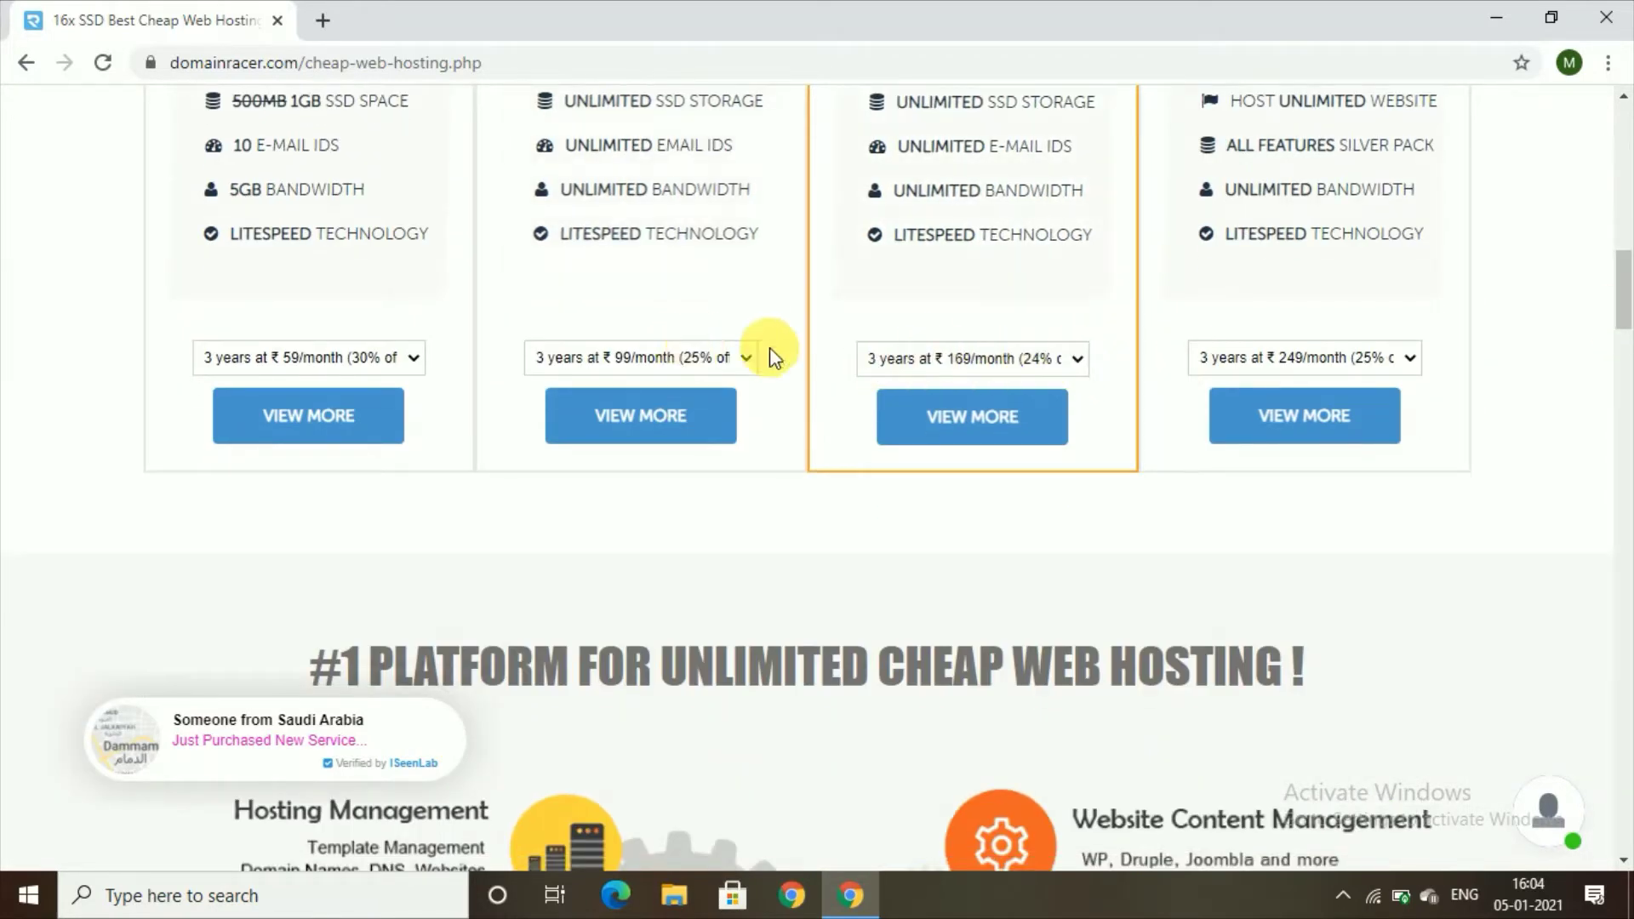
{"action": "left_click", "coordinate": [1077, 357]}
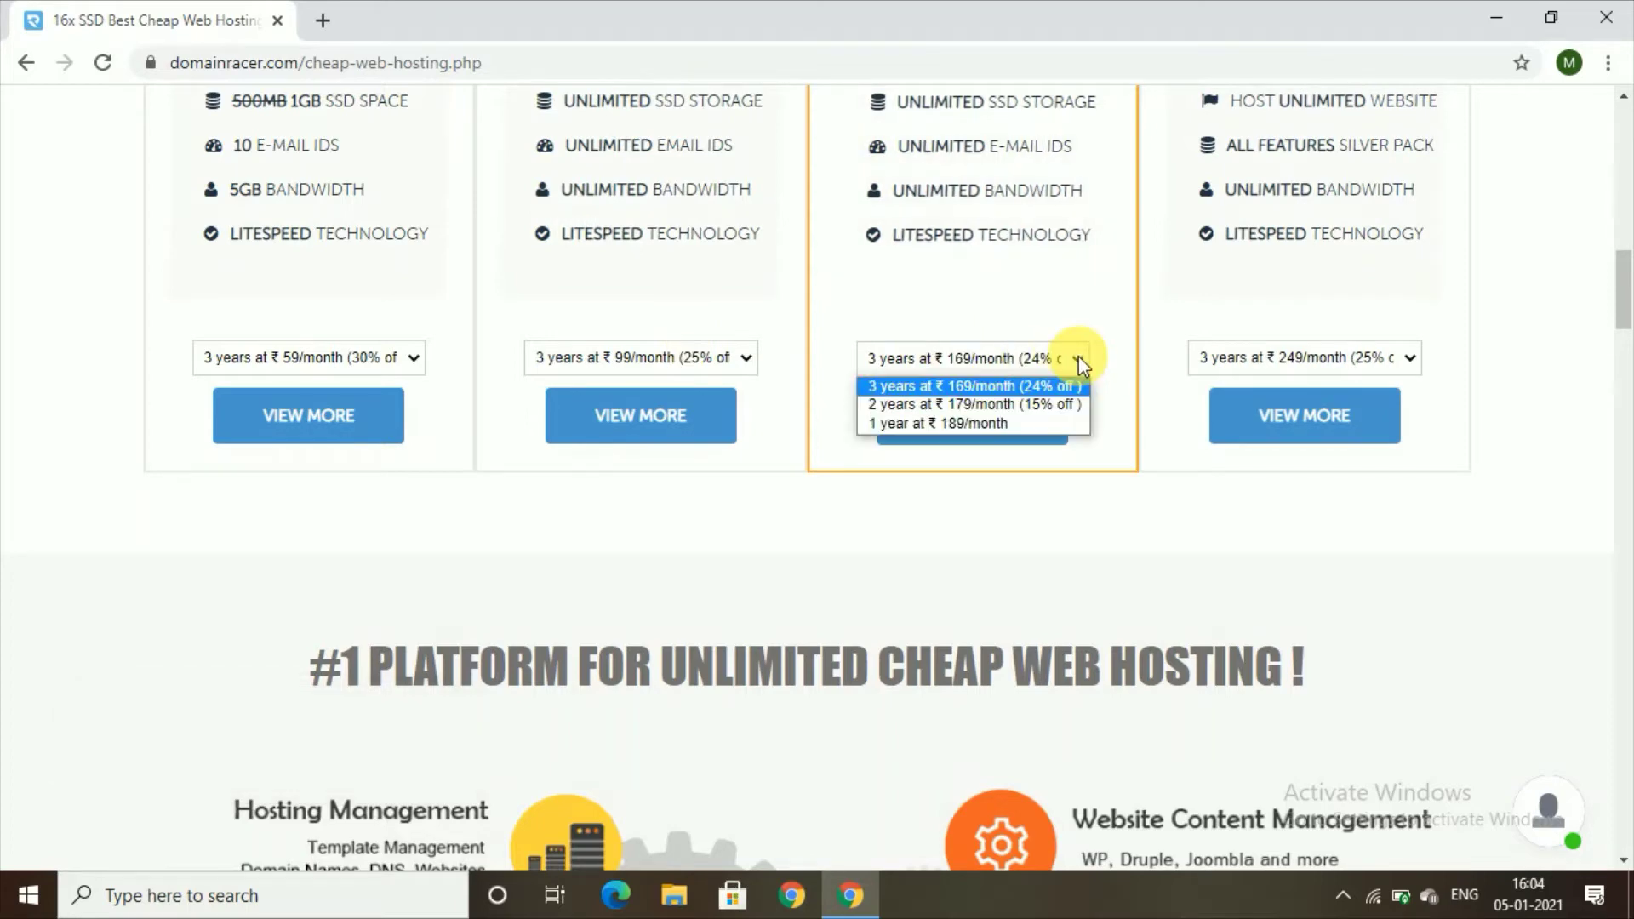
{"action": "left_click", "coordinate": [1032, 389]}
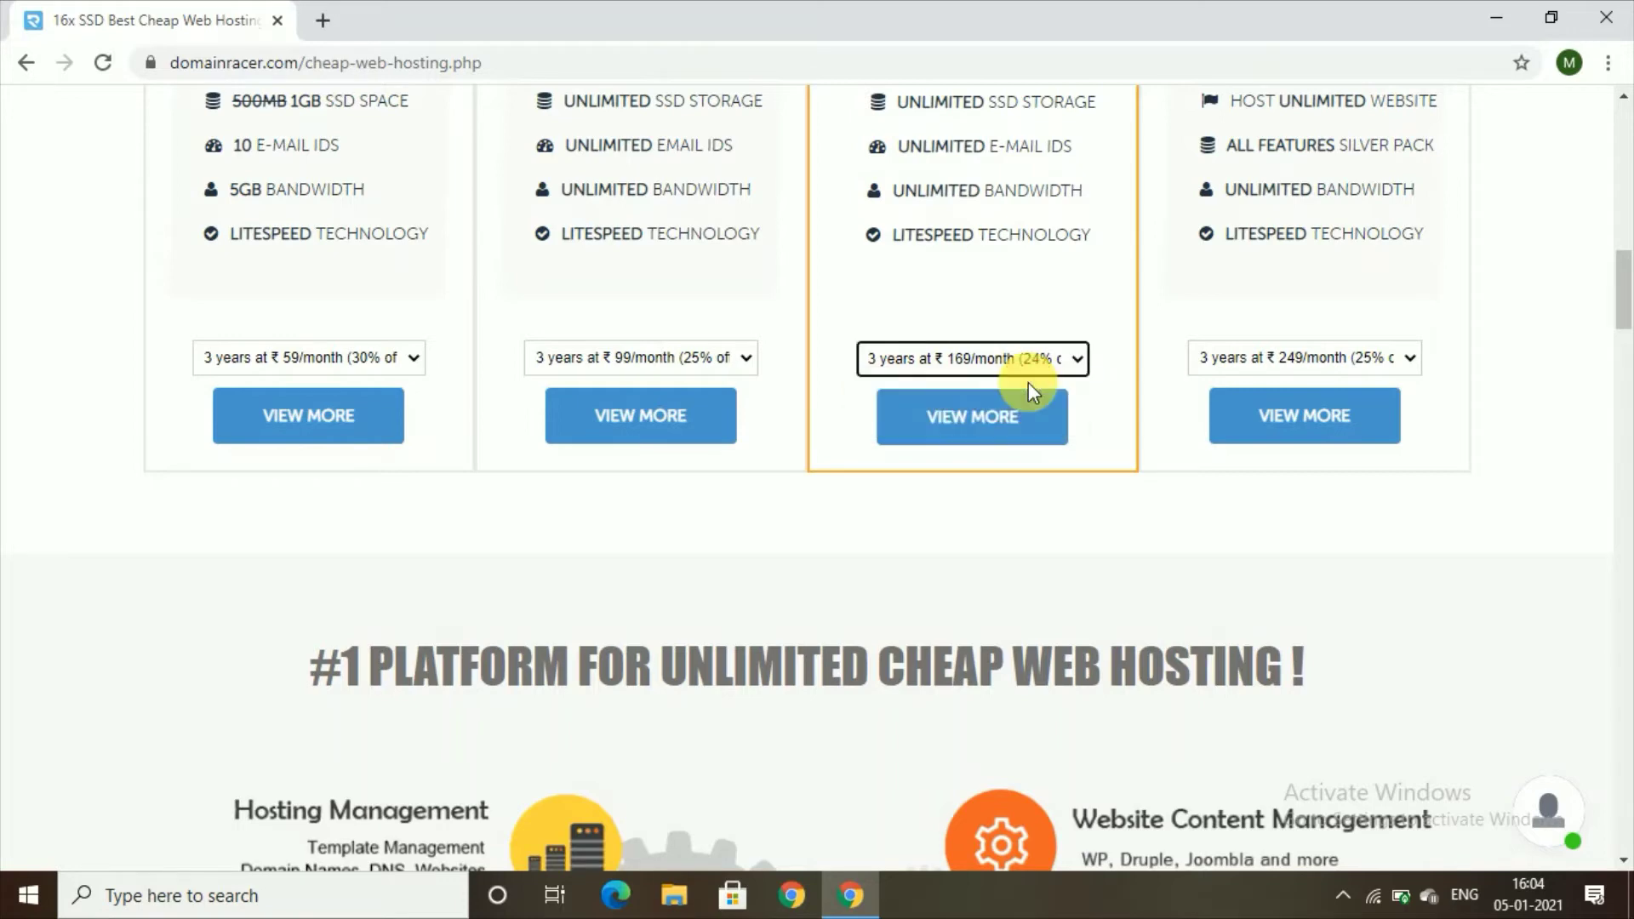
{"action": "left_click", "coordinate": [1010, 425]}
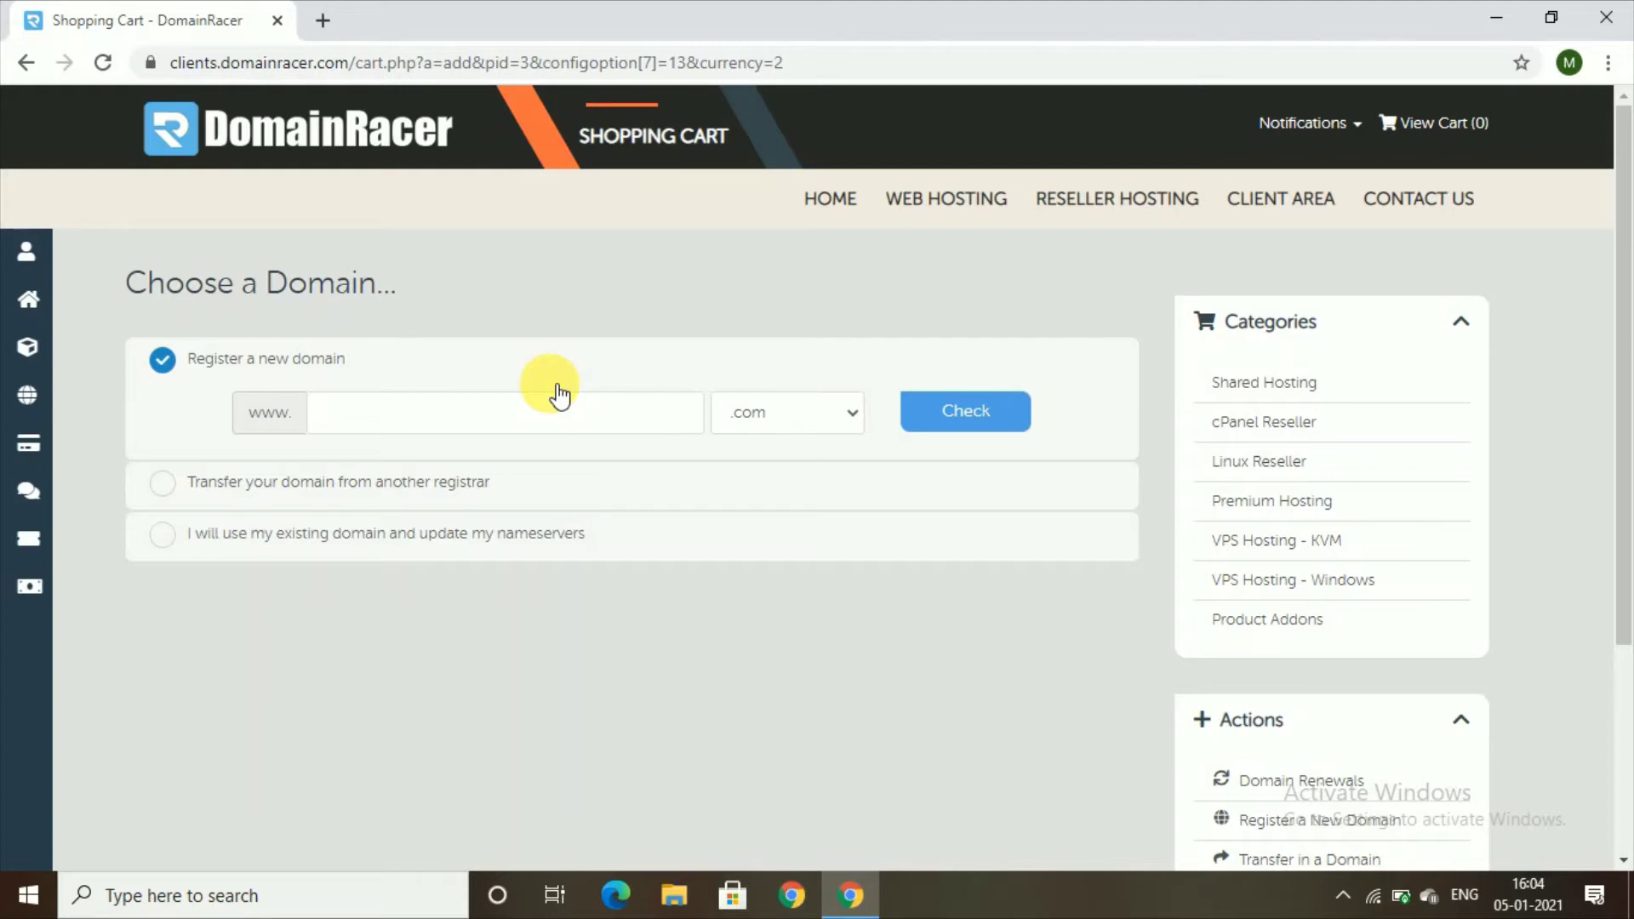
- Check foodydf with the .com extension as a new domain registration and continue the order with it
{"action": "left_click", "coordinate": [524, 424]}
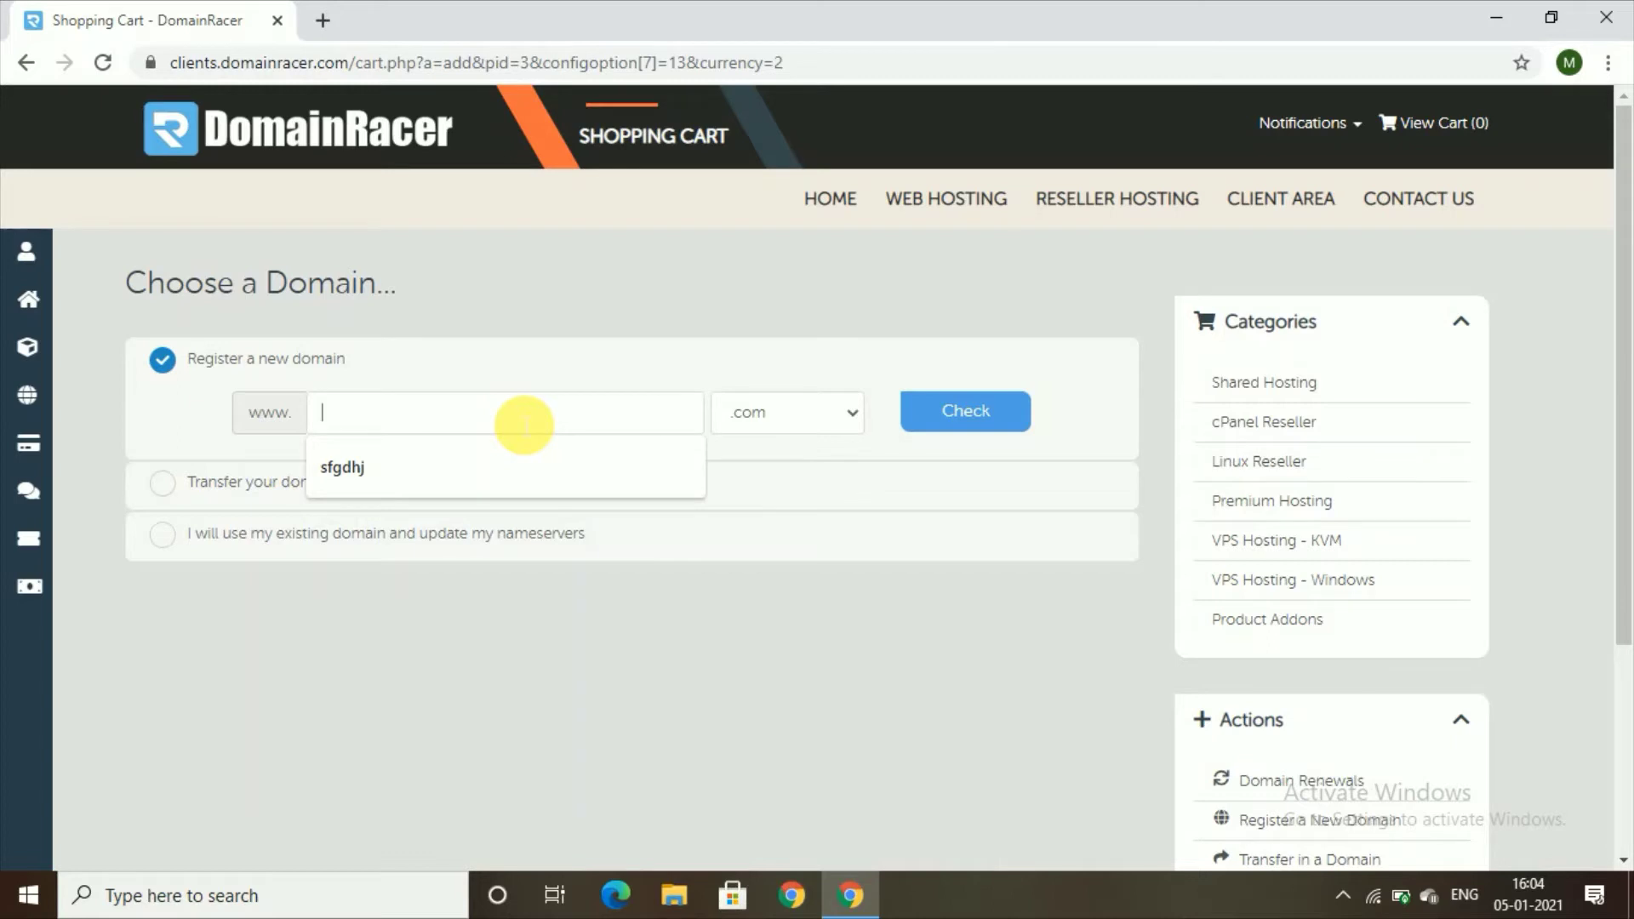
{"action": "type", "text": "food"}
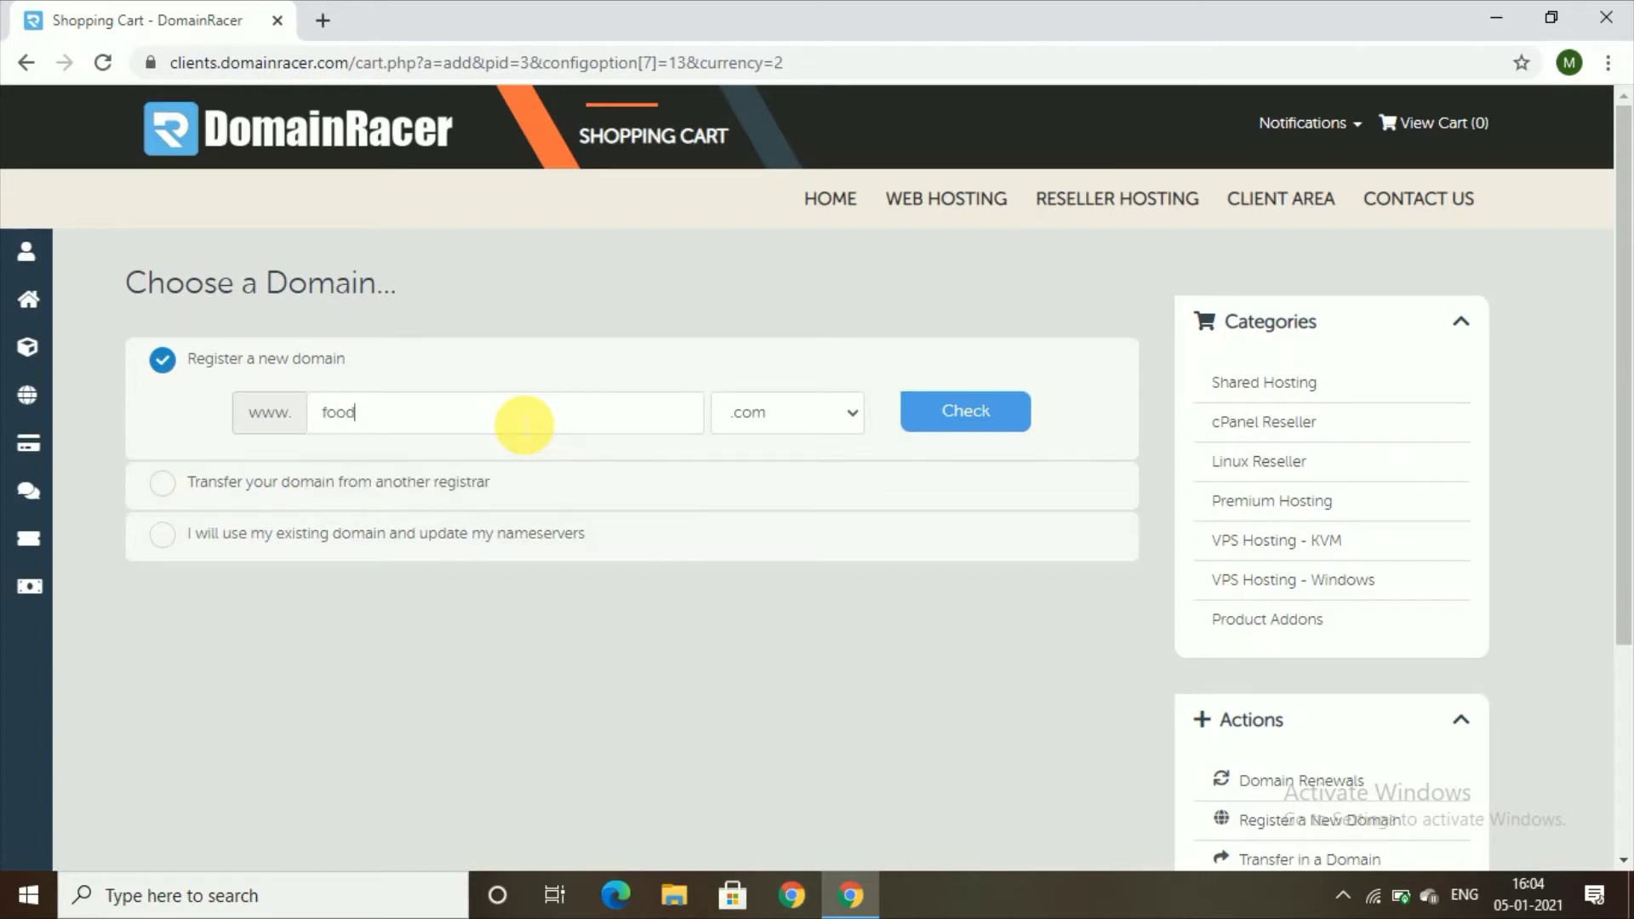
{"action": "type", "text": "ydf"}
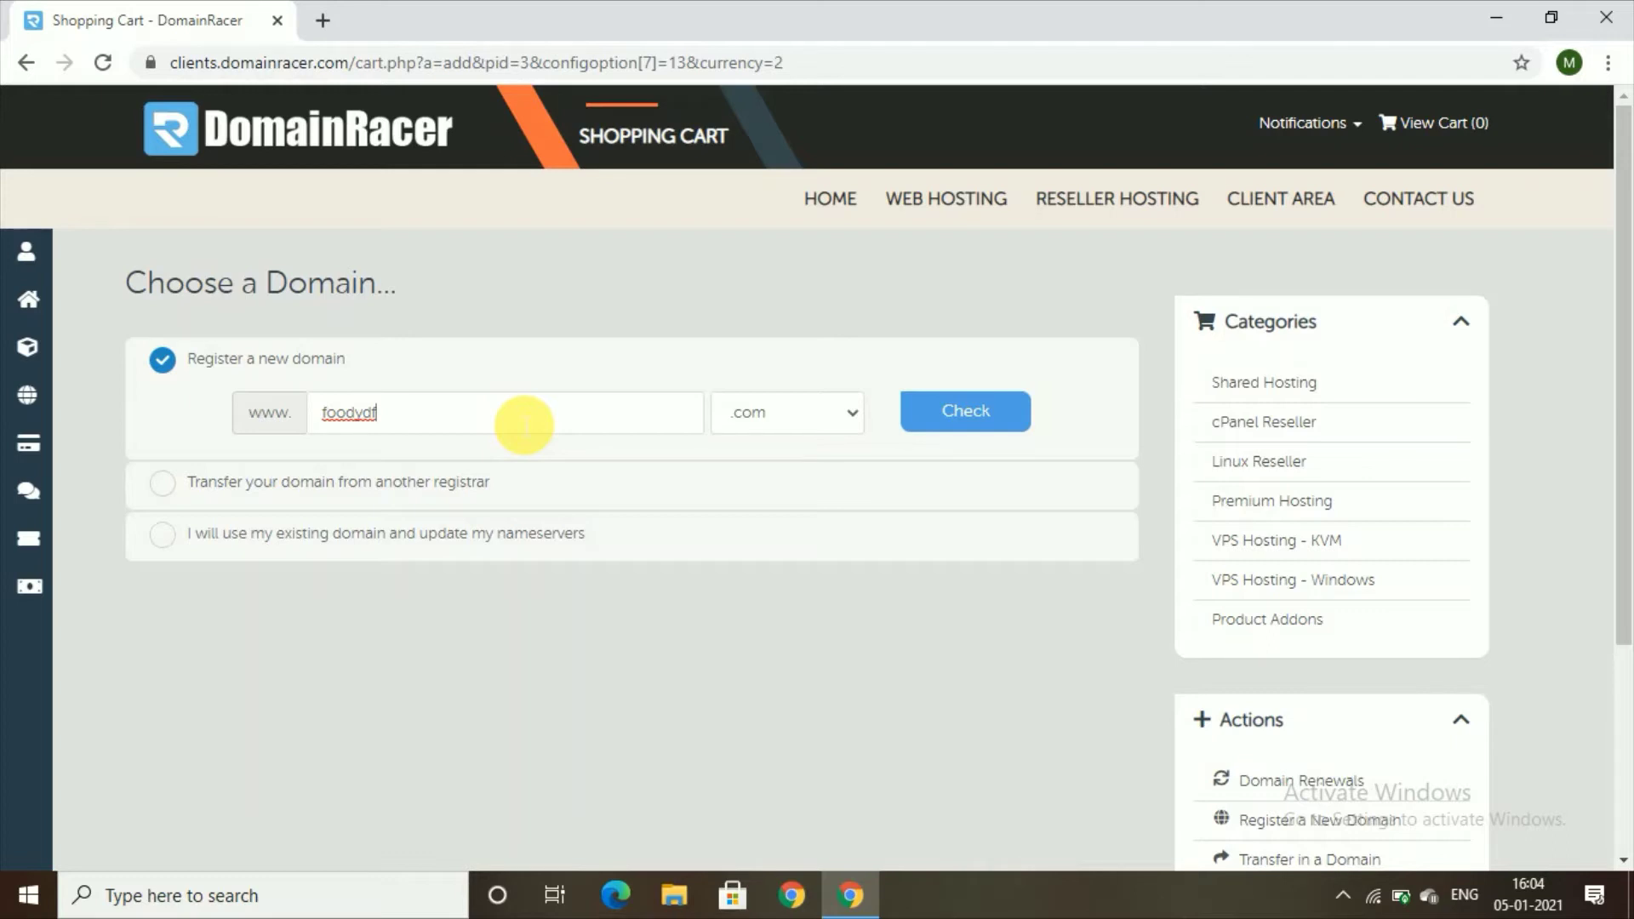
{"action": "left_click", "coordinate": [851, 413]}
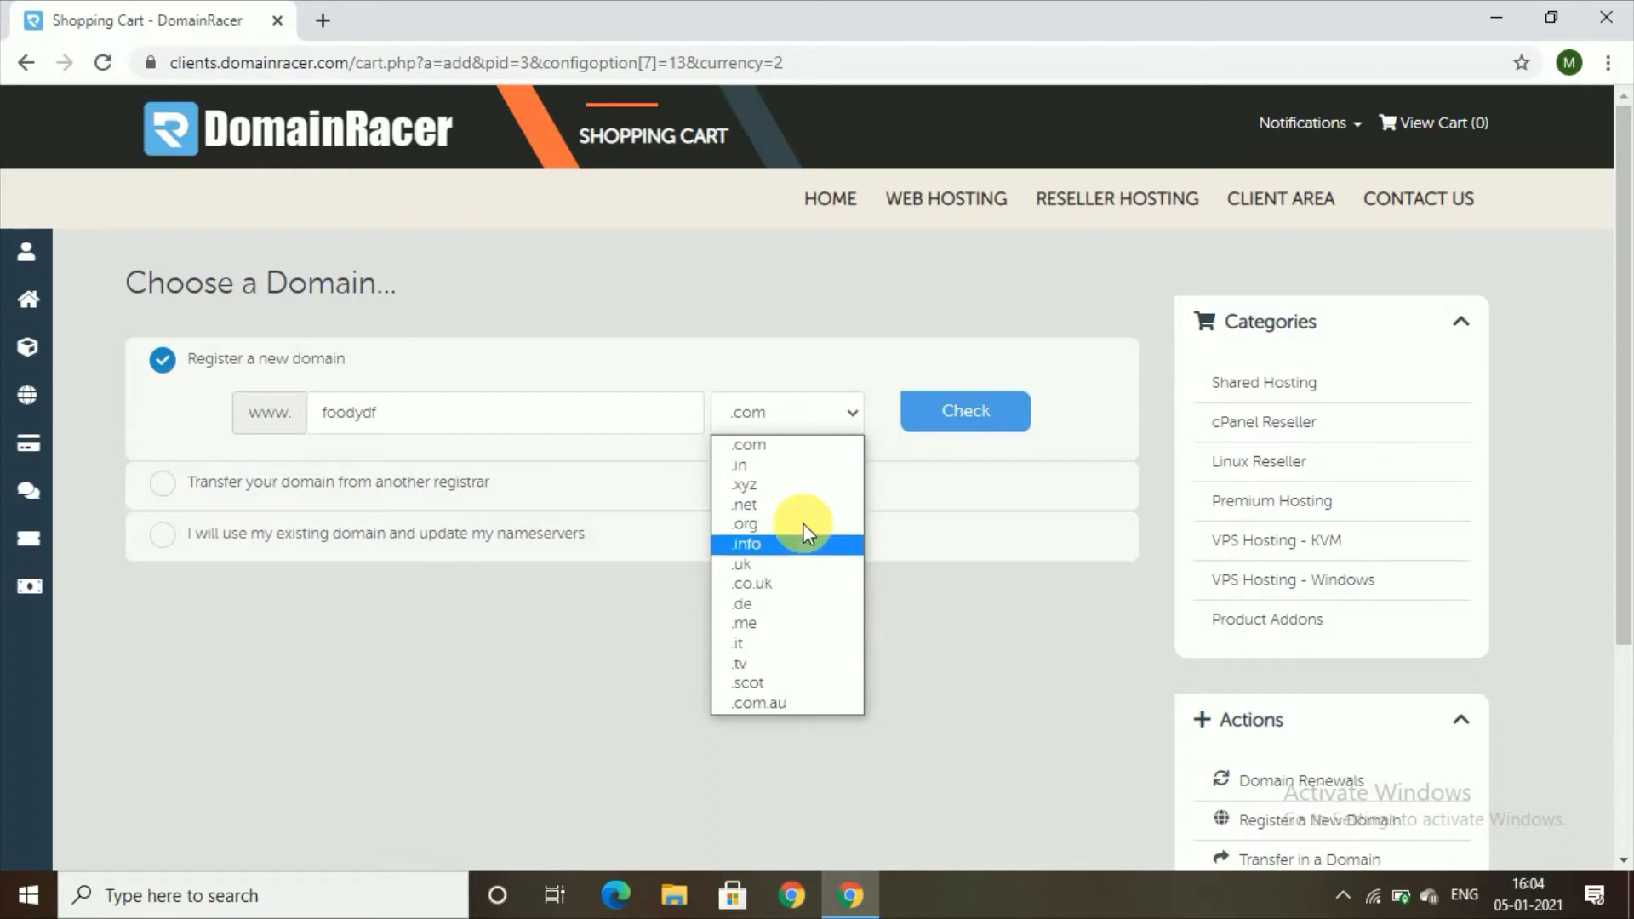
{"action": "left_click", "coordinate": [790, 447]}
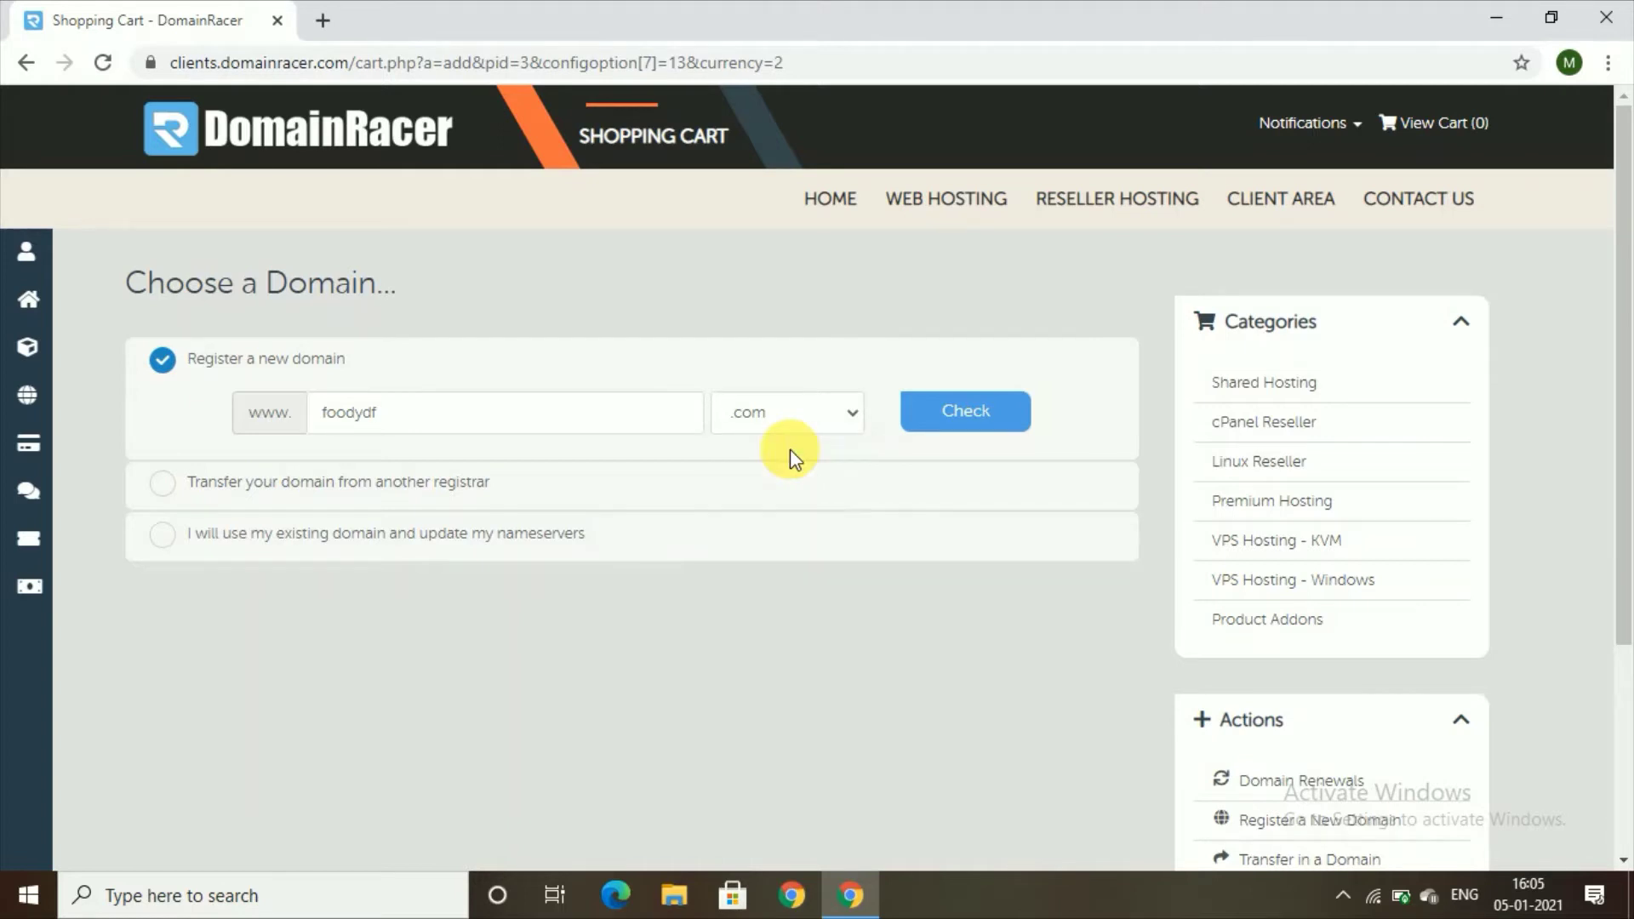
{"action": "left_click", "coordinate": [810, 396]}
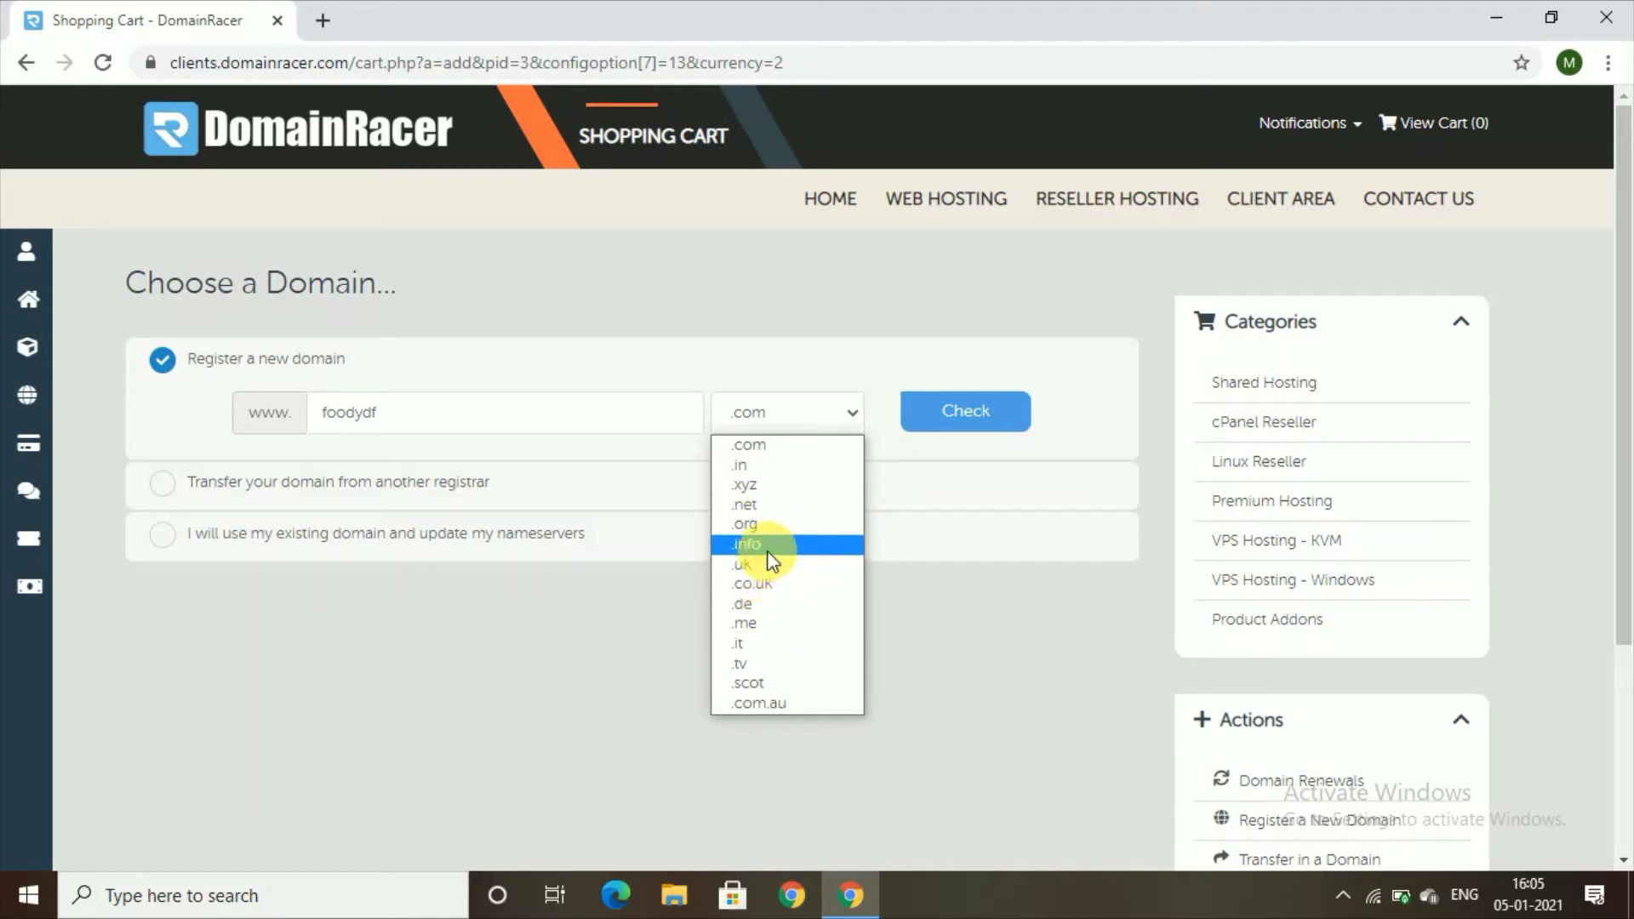
{"action": "left_click", "coordinate": [762, 453]}
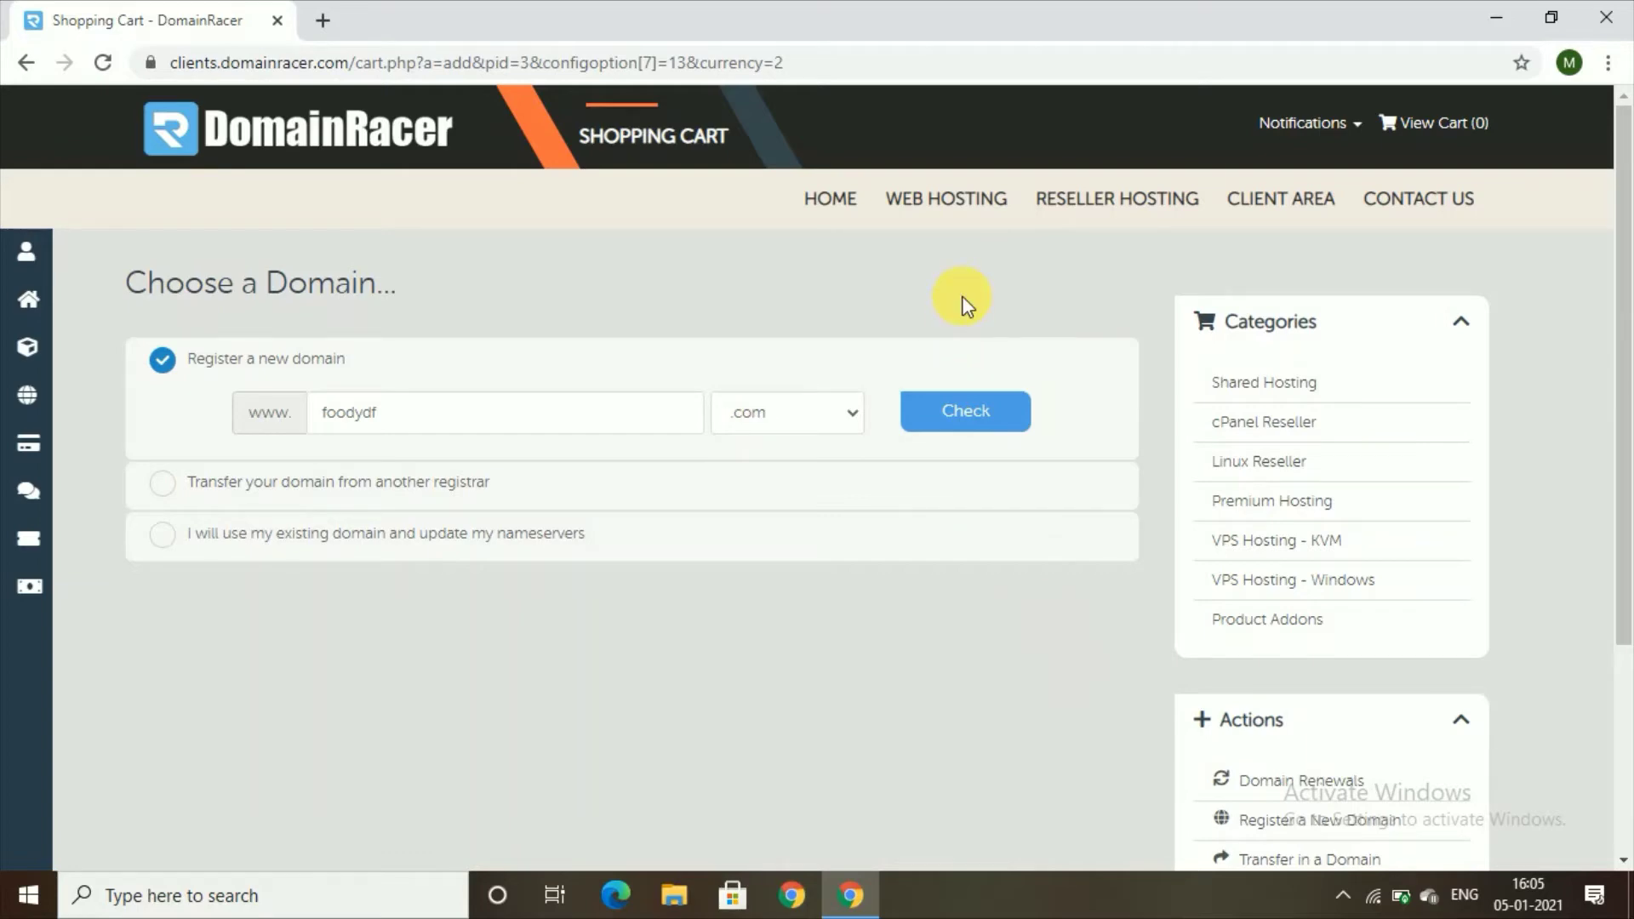
{"action": "left_click", "coordinate": [985, 411]}
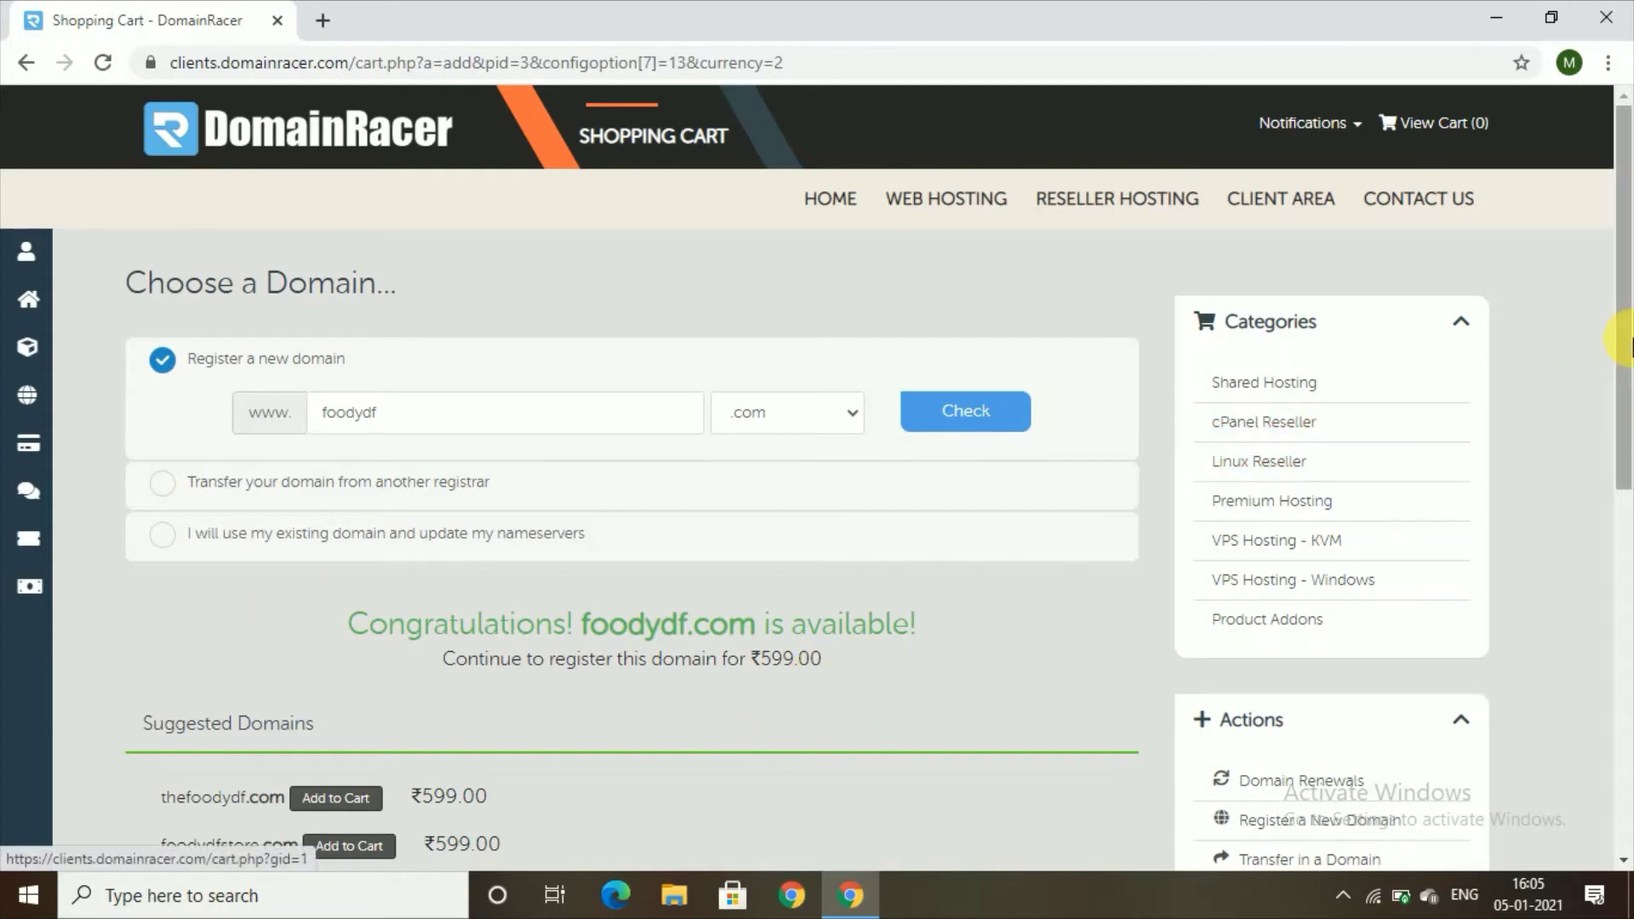
{"action": "left_click_drag", "start_coordinate": [1625, 345], "coordinate": [1622, 621]}
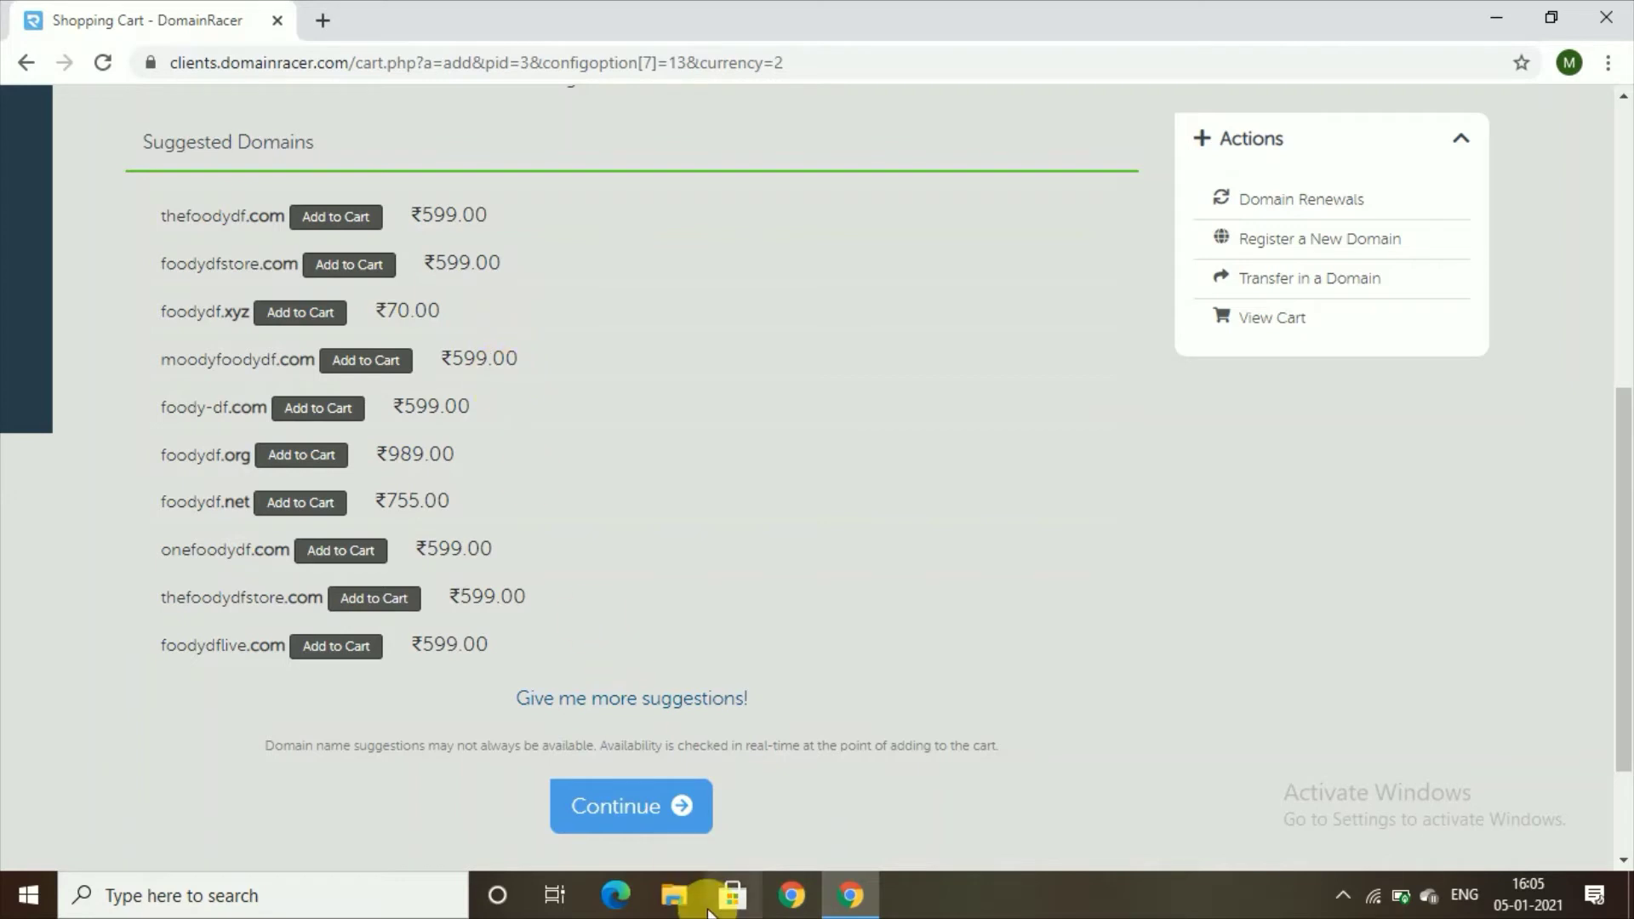
{"action": "left_click", "coordinate": [688, 808]}
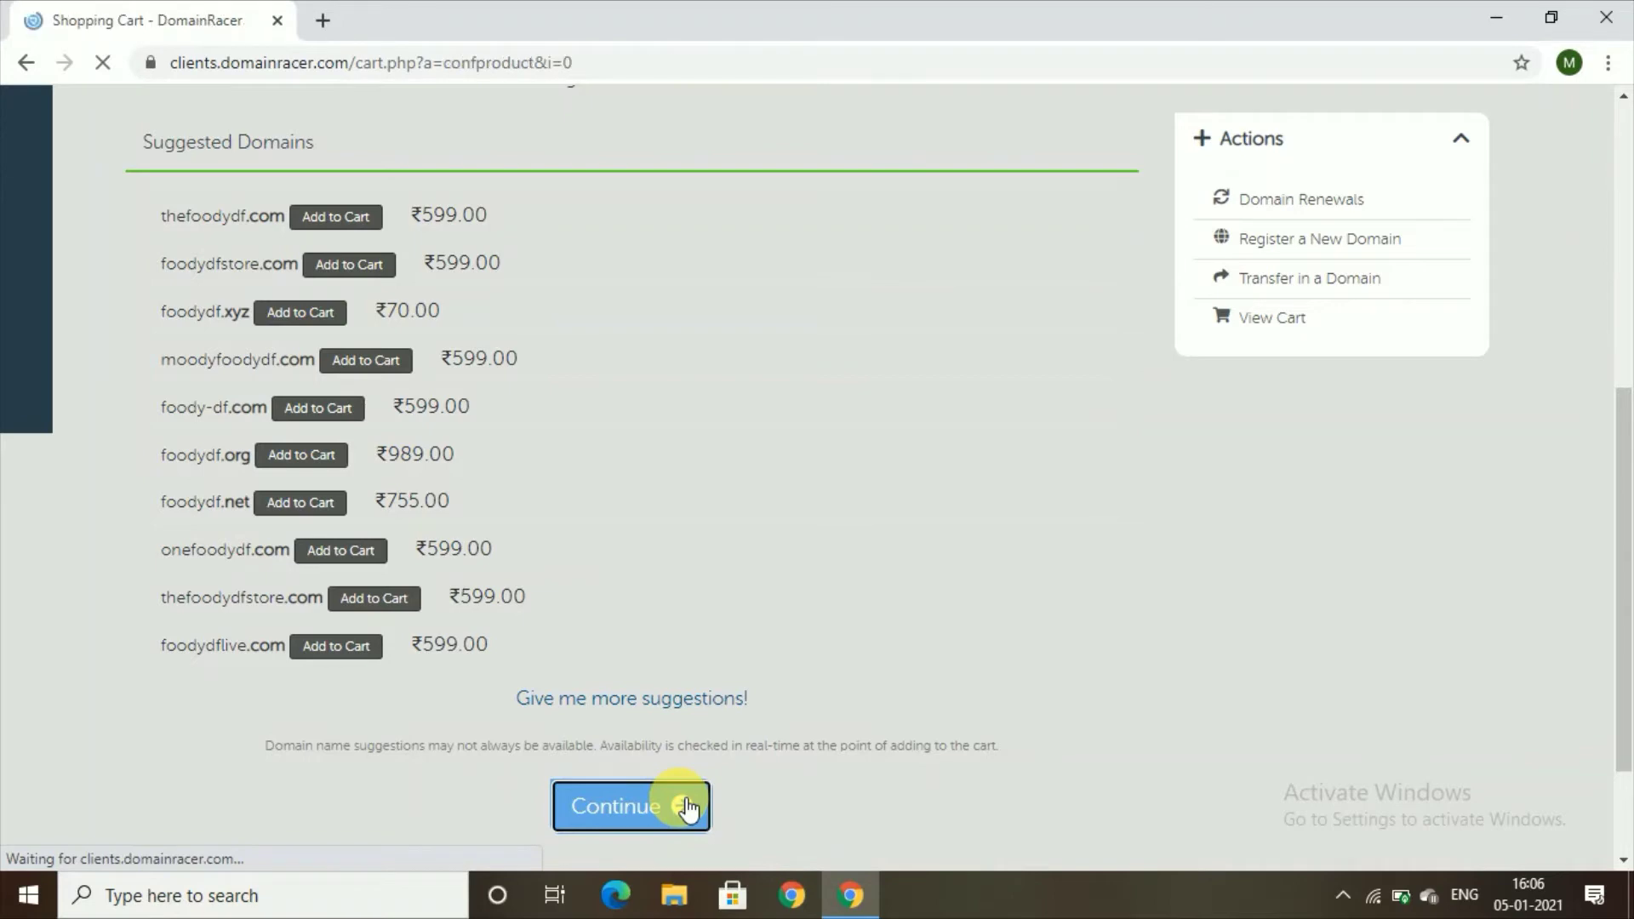
- Review the Silver plan's configuration and order summary, keep annual billing and continue to the domain configuration
{"action": "scroll", "coordinate": [686, 806], "scroll_direction": "down", "scroll_amount": 5}
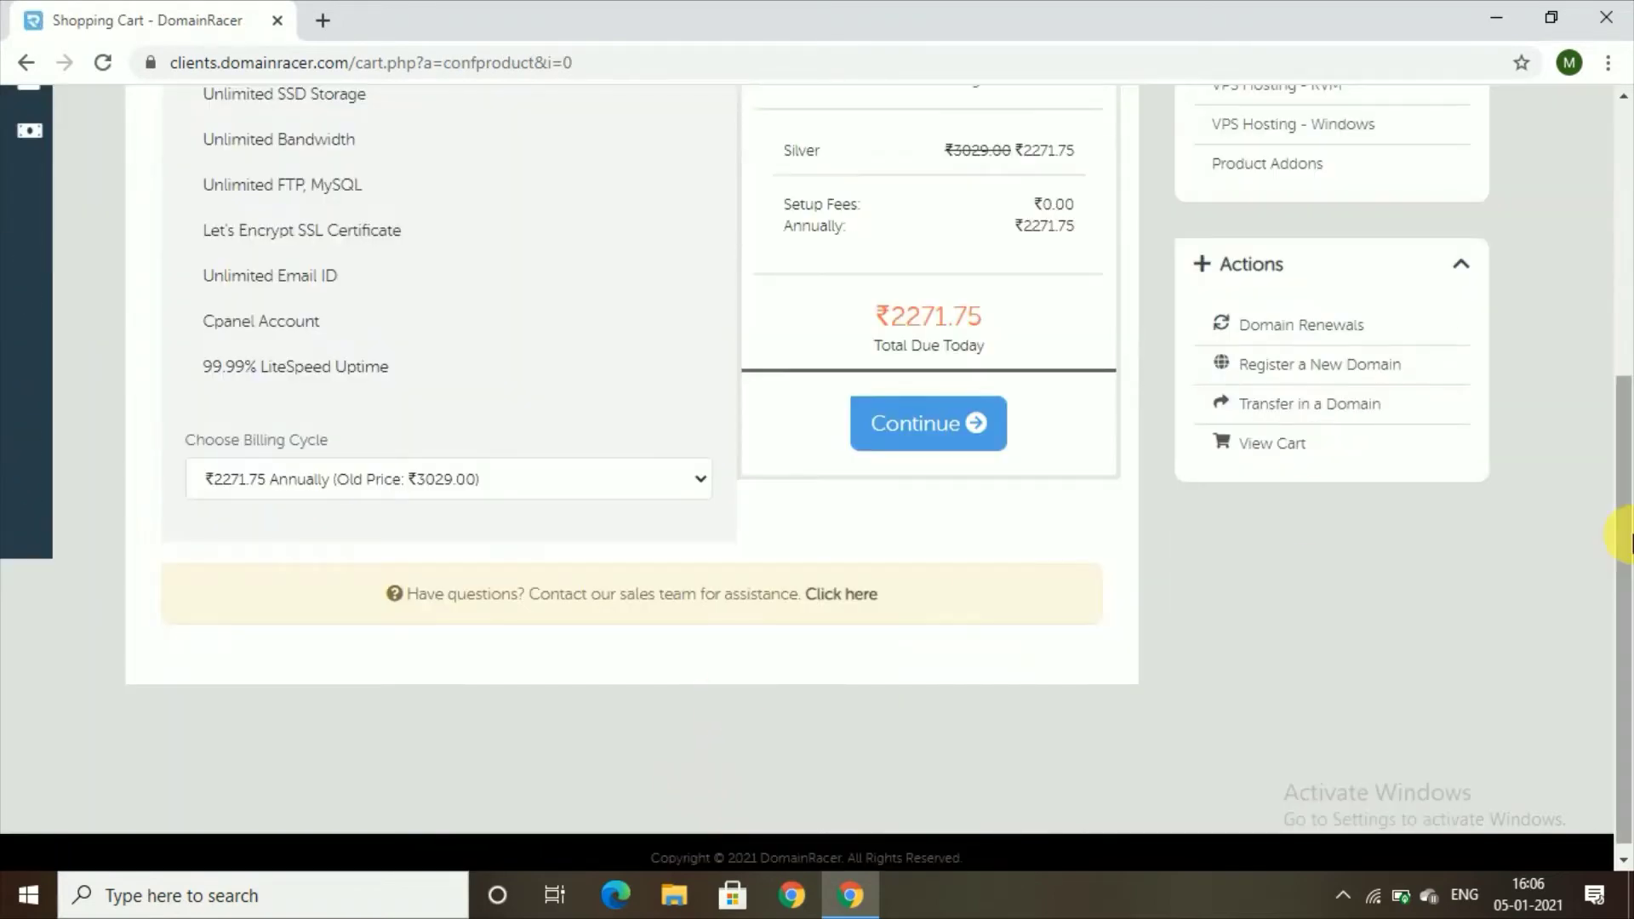
{"action": "left_click_drag", "start_coordinate": [1621, 432], "coordinate": [1625, 213]}
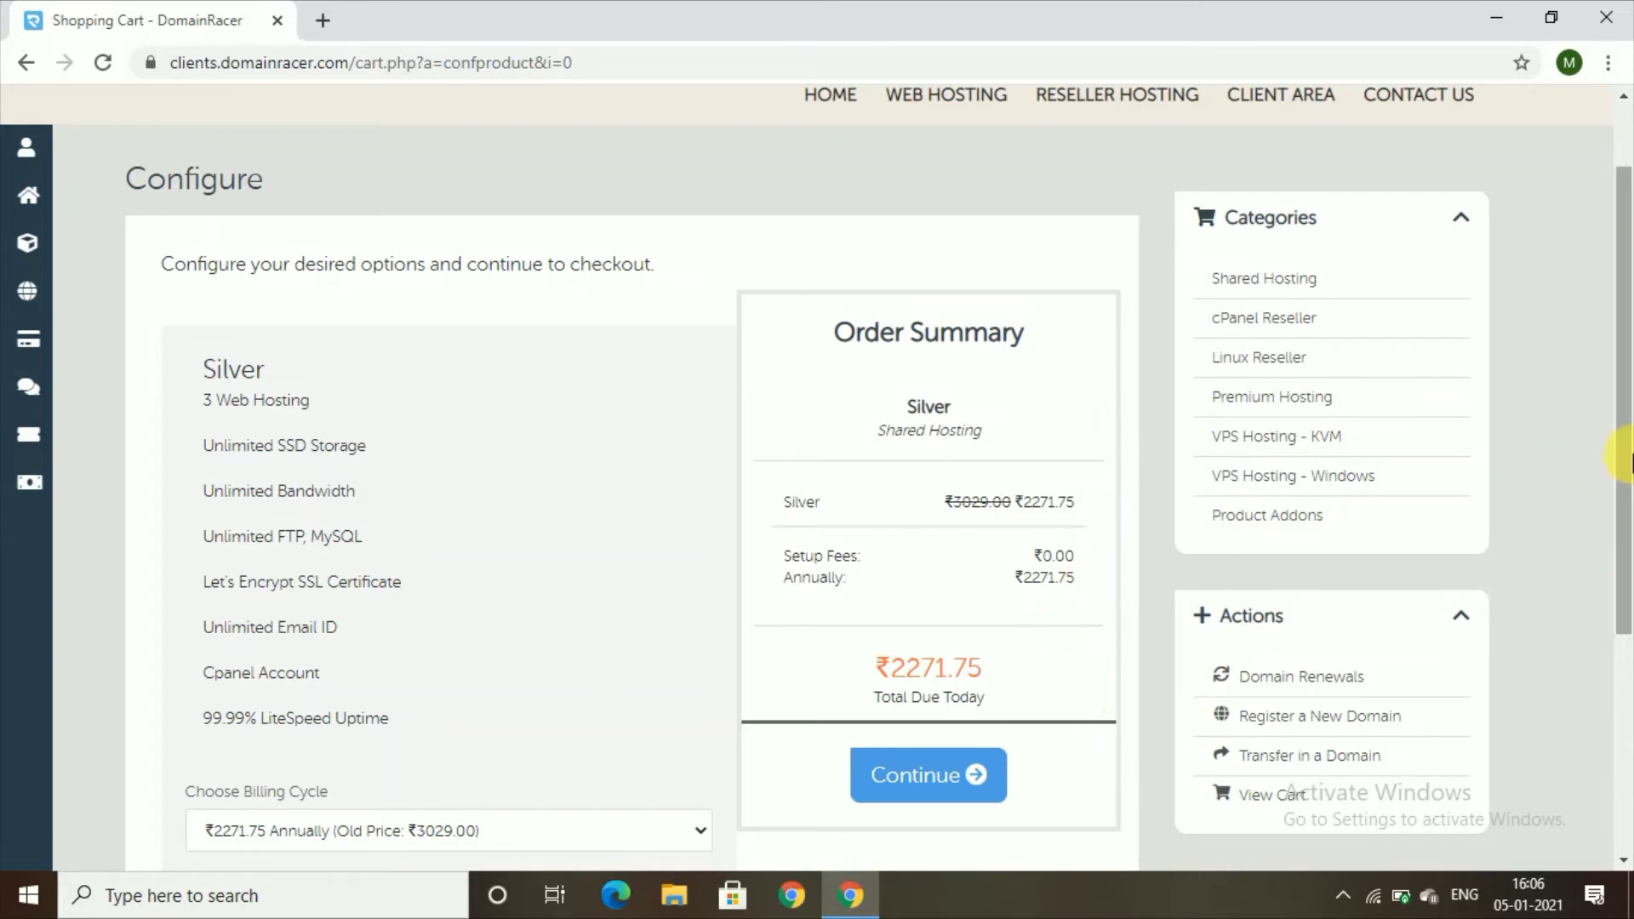
{"action": "scroll", "coordinate": [979, 604], "scroll_direction": "down", "scroll_amount": 1}
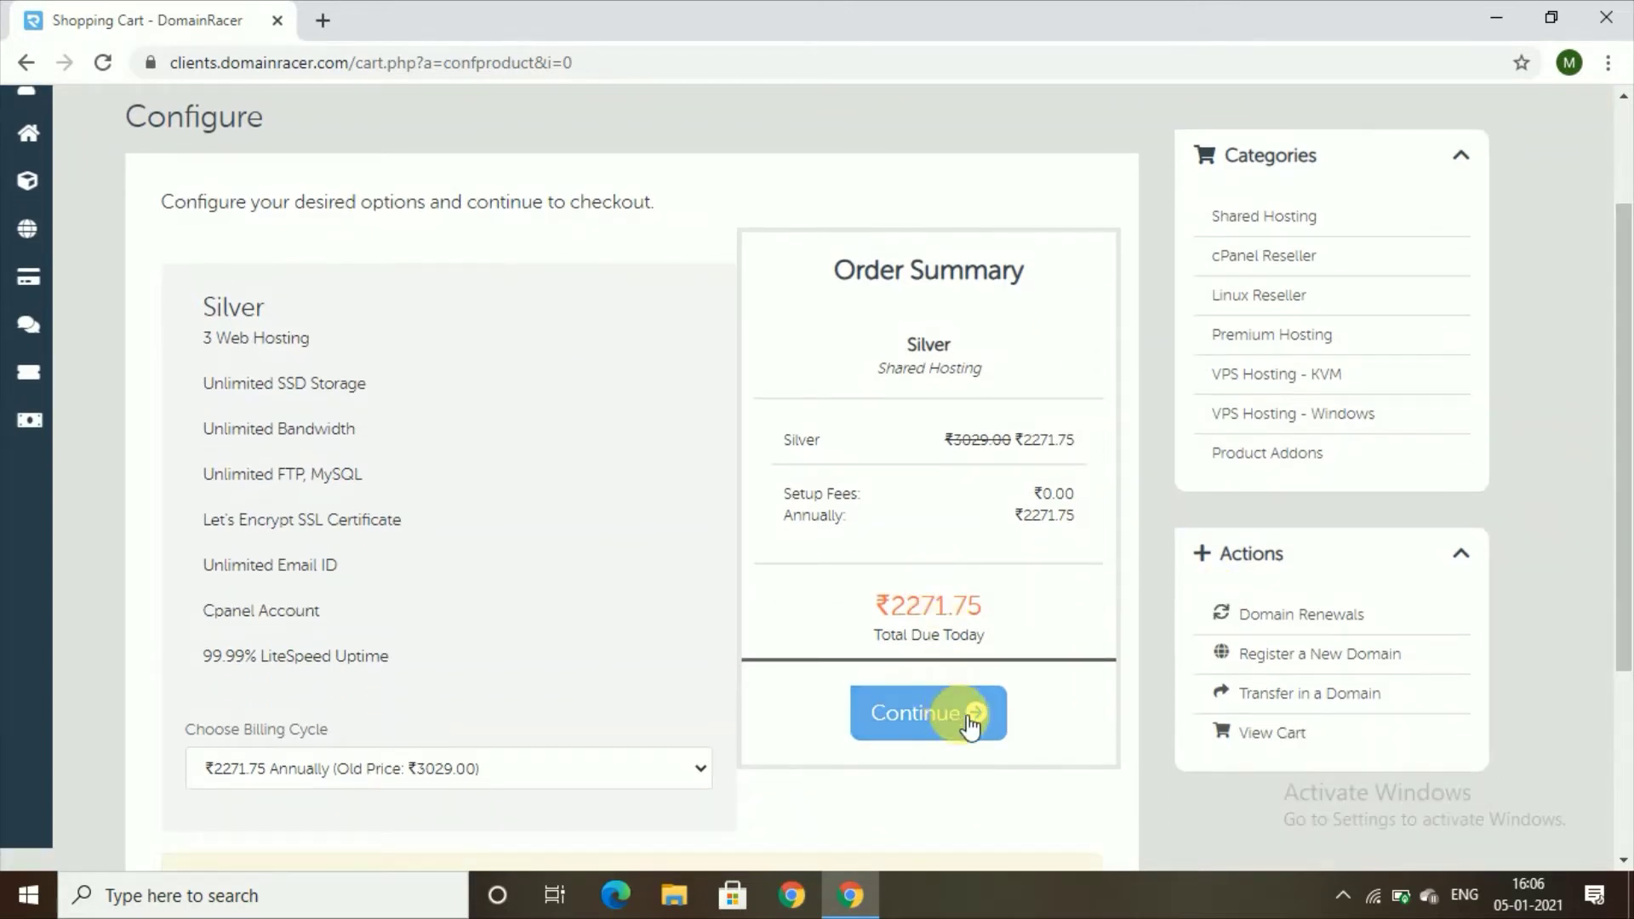
{"action": "left_click", "coordinate": [940, 733]}
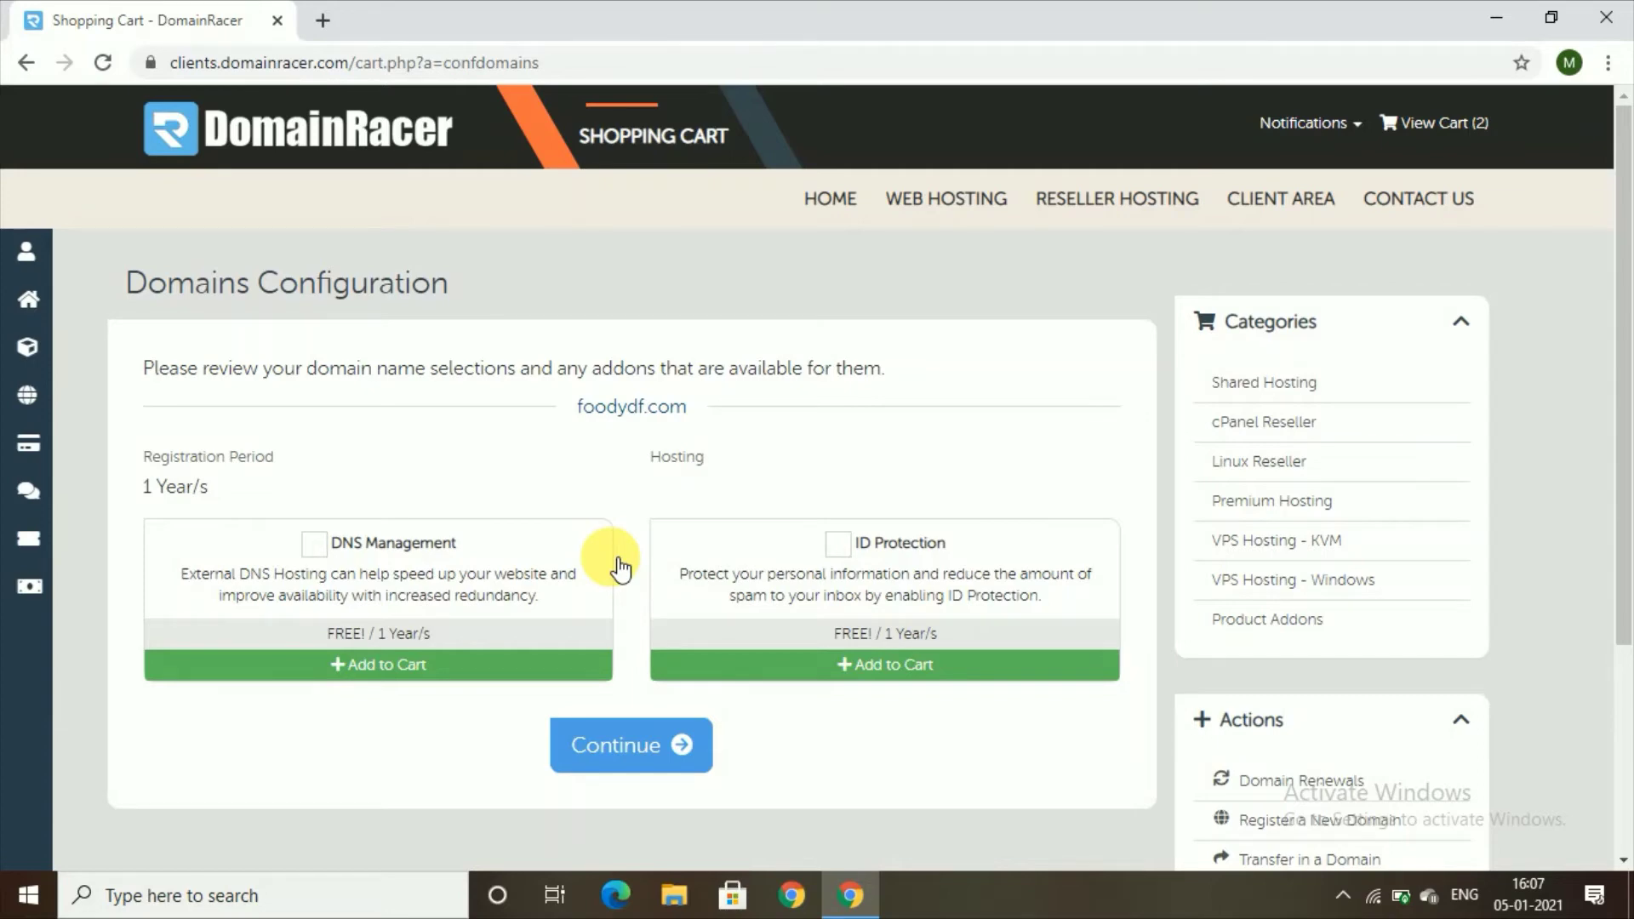
- Continue without domain add-ons, proceed to checkout and review the billing and payment details
{"action": "left_click", "coordinate": [660, 754]}
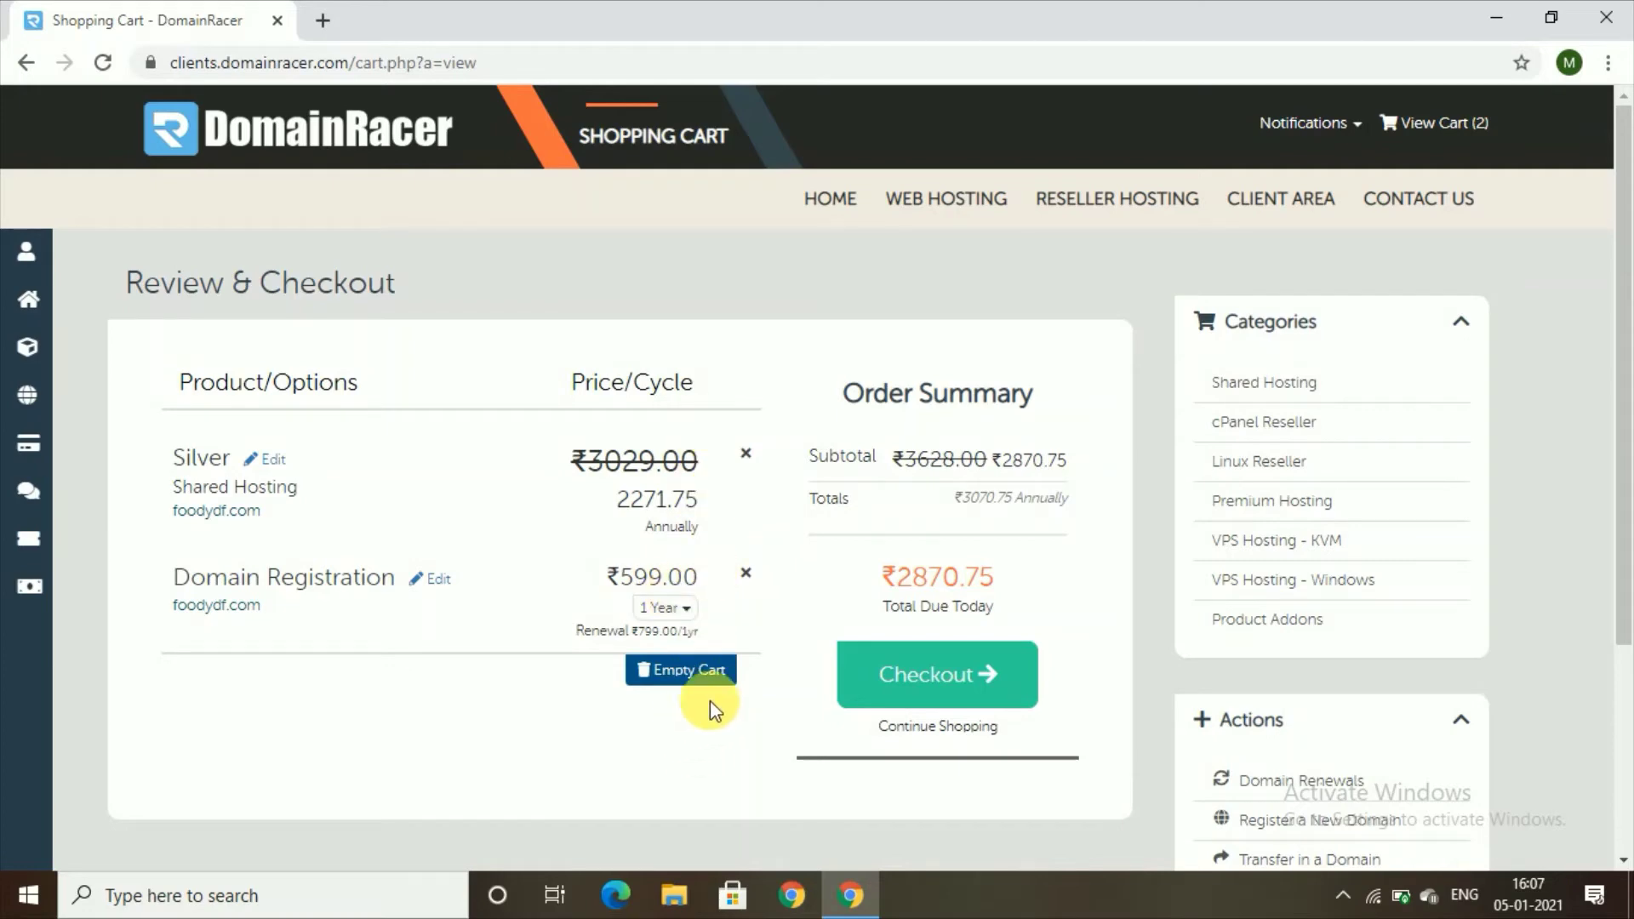
{"action": "left_click", "coordinate": [902, 700]}
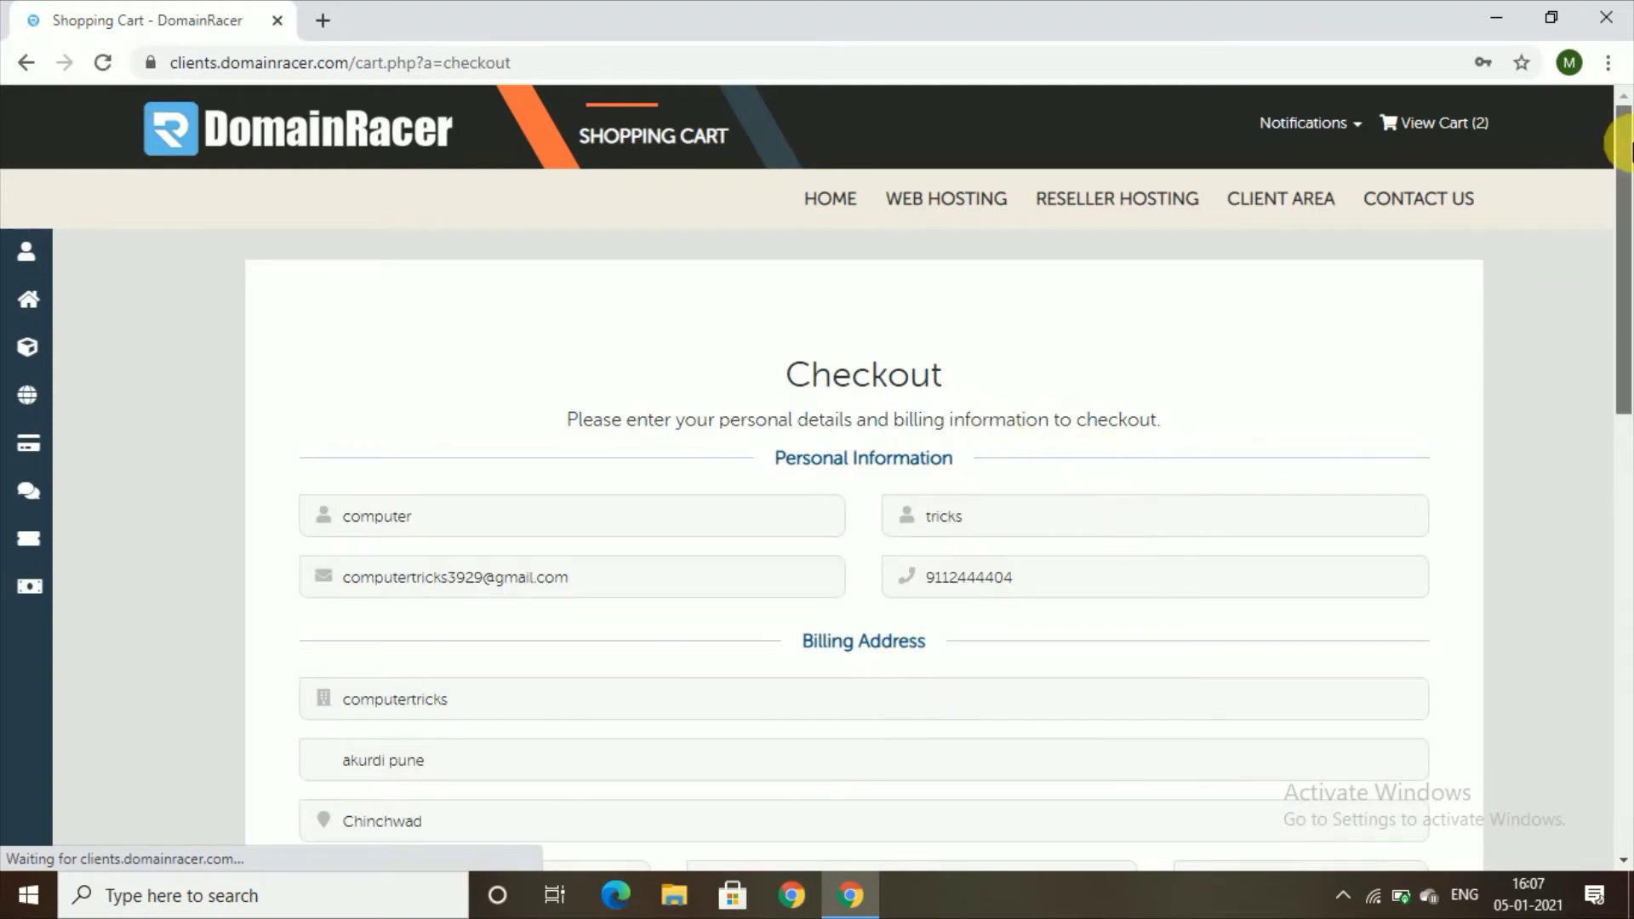
{"action": "left_click_drag", "start_coordinate": [1623, 136], "coordinate": [1622, 354]}
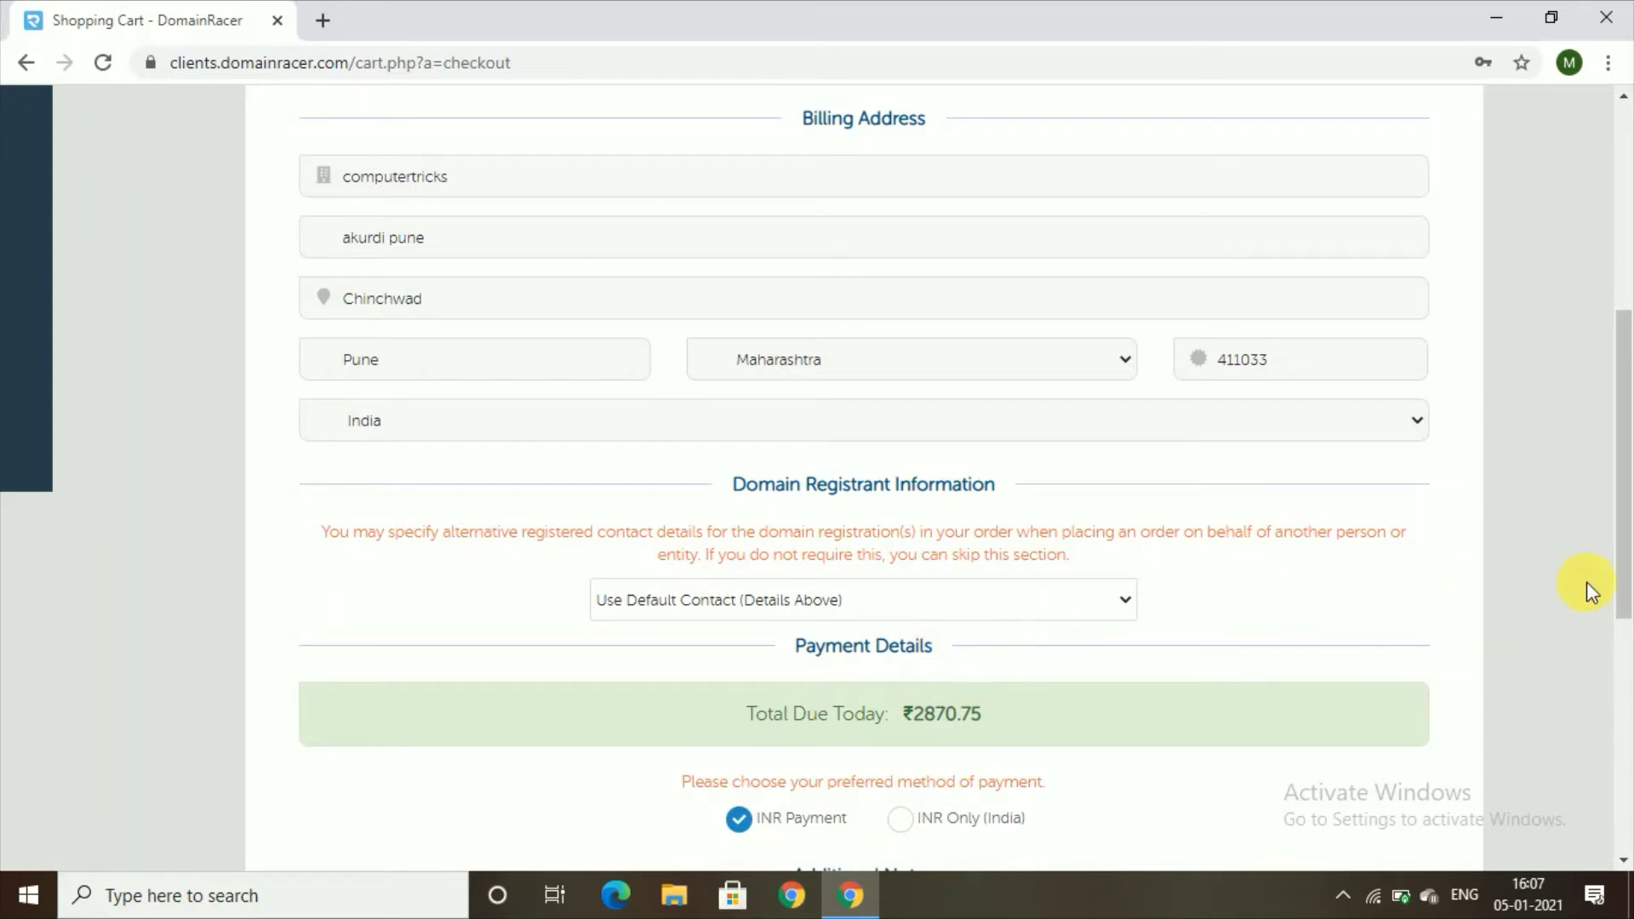
{"action": "left_click_drag", "start_coordinate": [1623, 510], "coordinate": [1628, 733]}
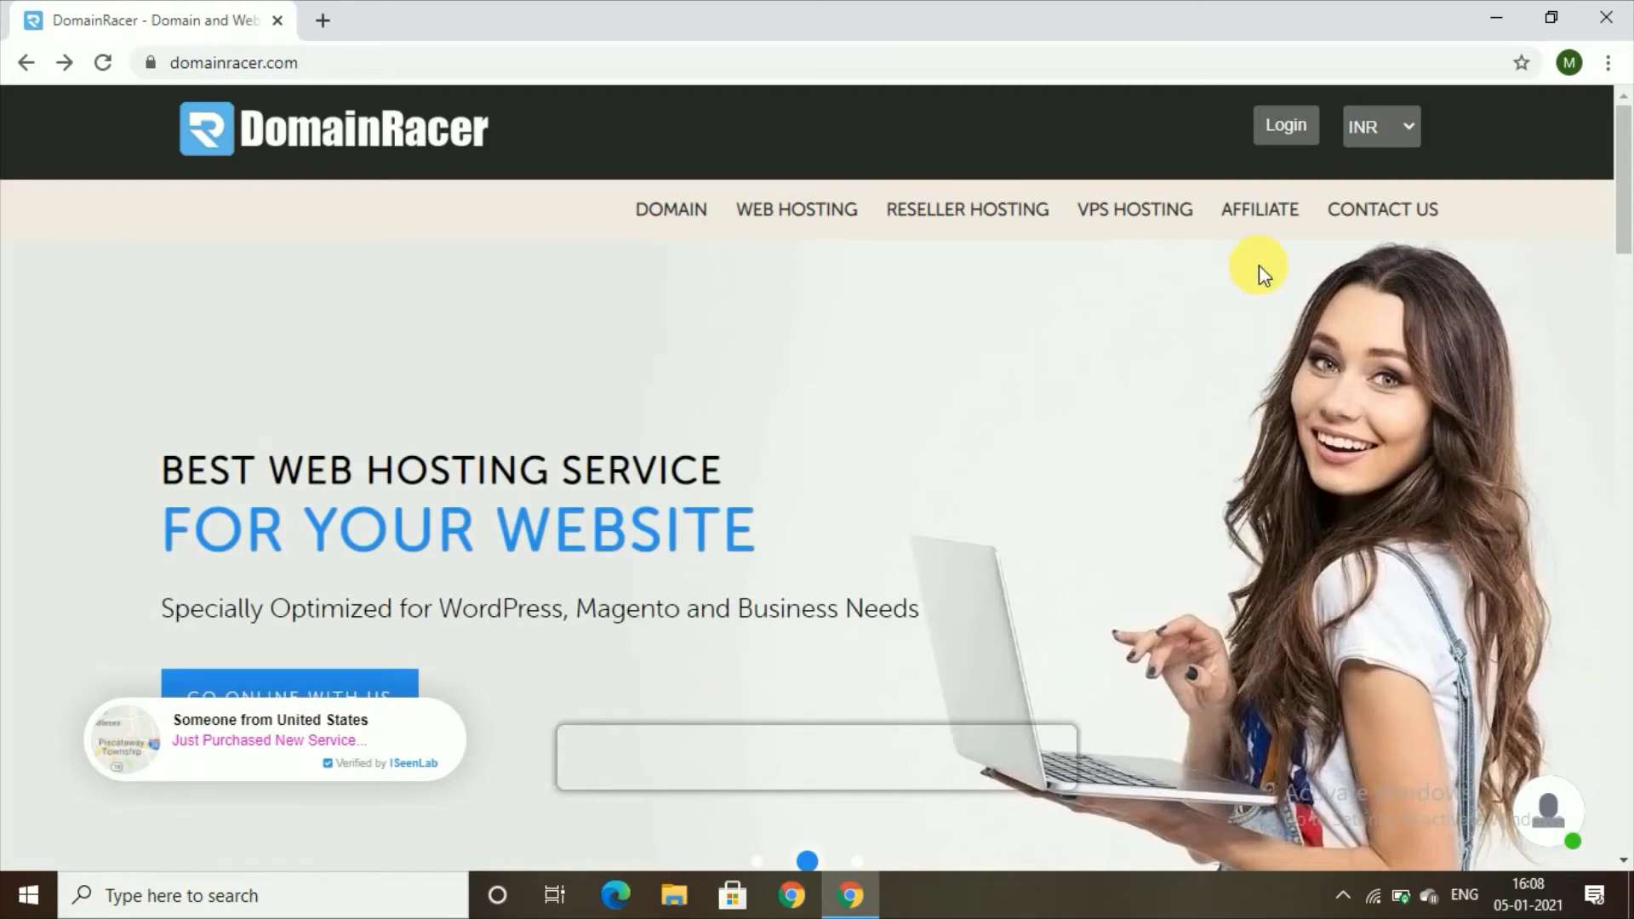
- Enter the client area from the hosting site's home page and open the product details of the active Advanced service
{"action": "left_click", "coordinate": [1288, 127]}
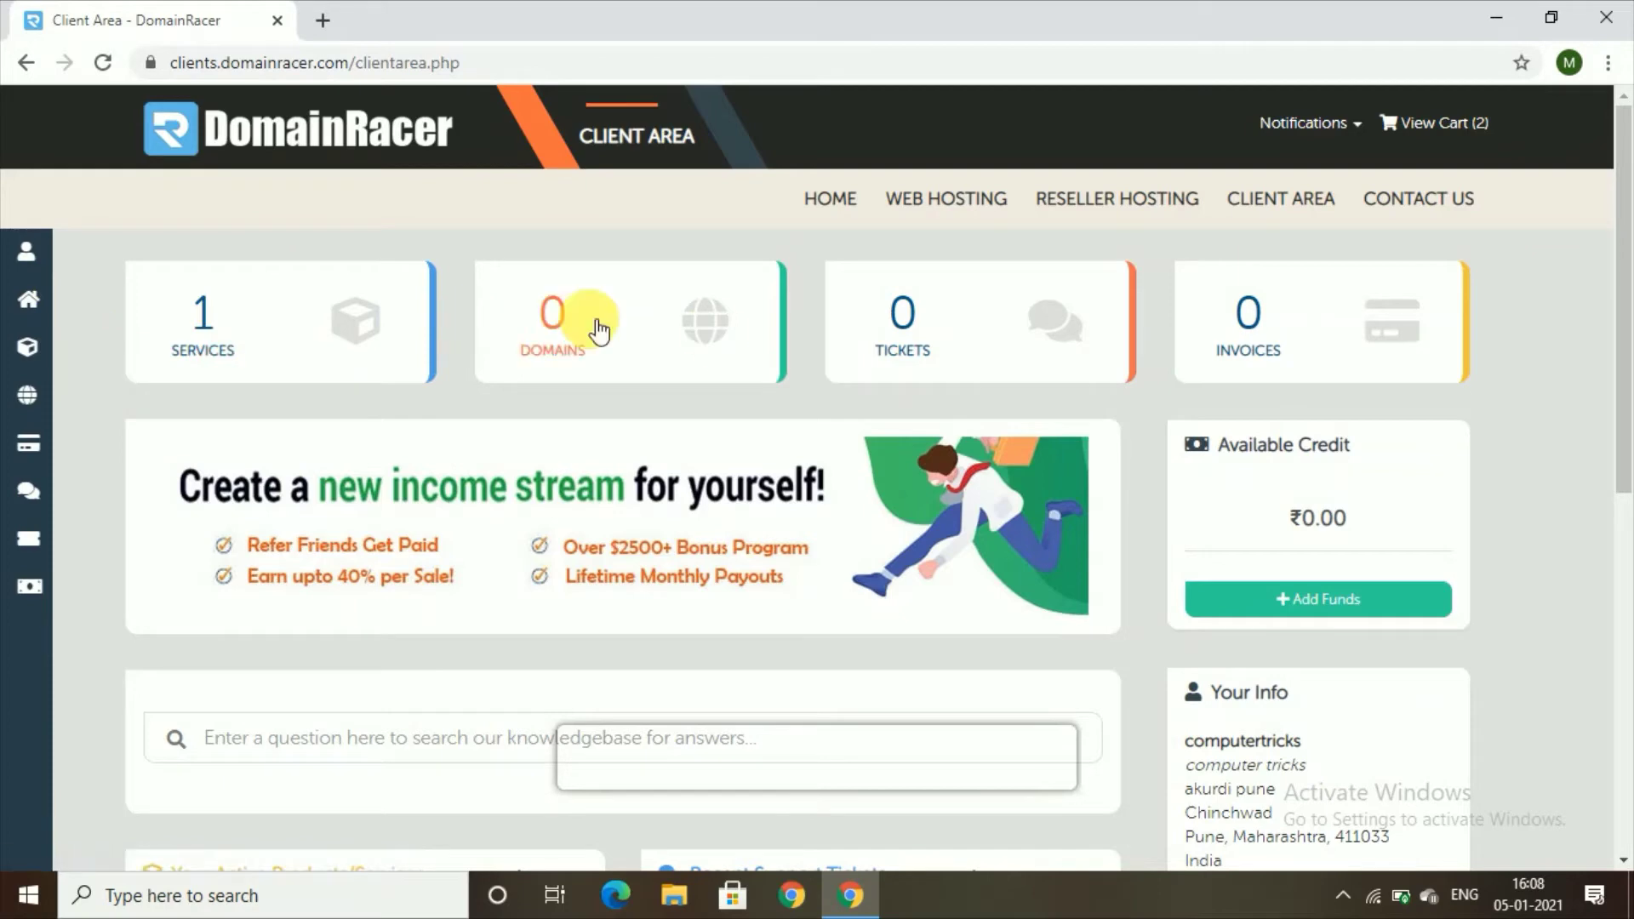
{"action": "left_click_drag", "start_coordinate": [1627, 374], "coordinate": [1600, 222]}
{"action": "left_click", "coordinate": [152, 348]}
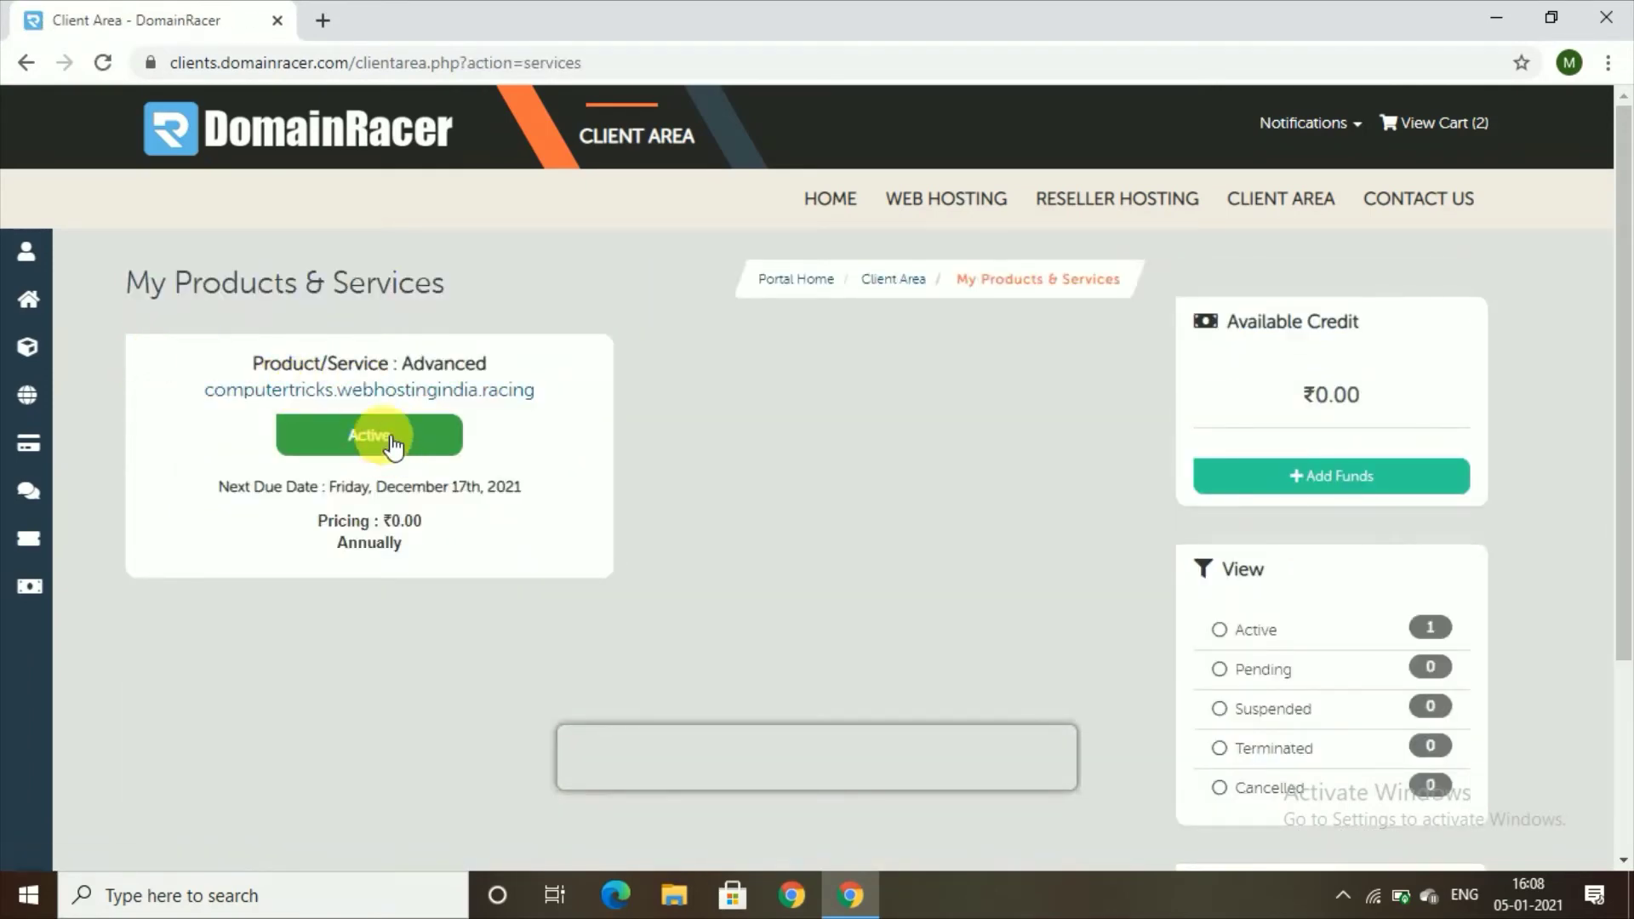
{"action": "left_click", "coordinate": [417, 424]}
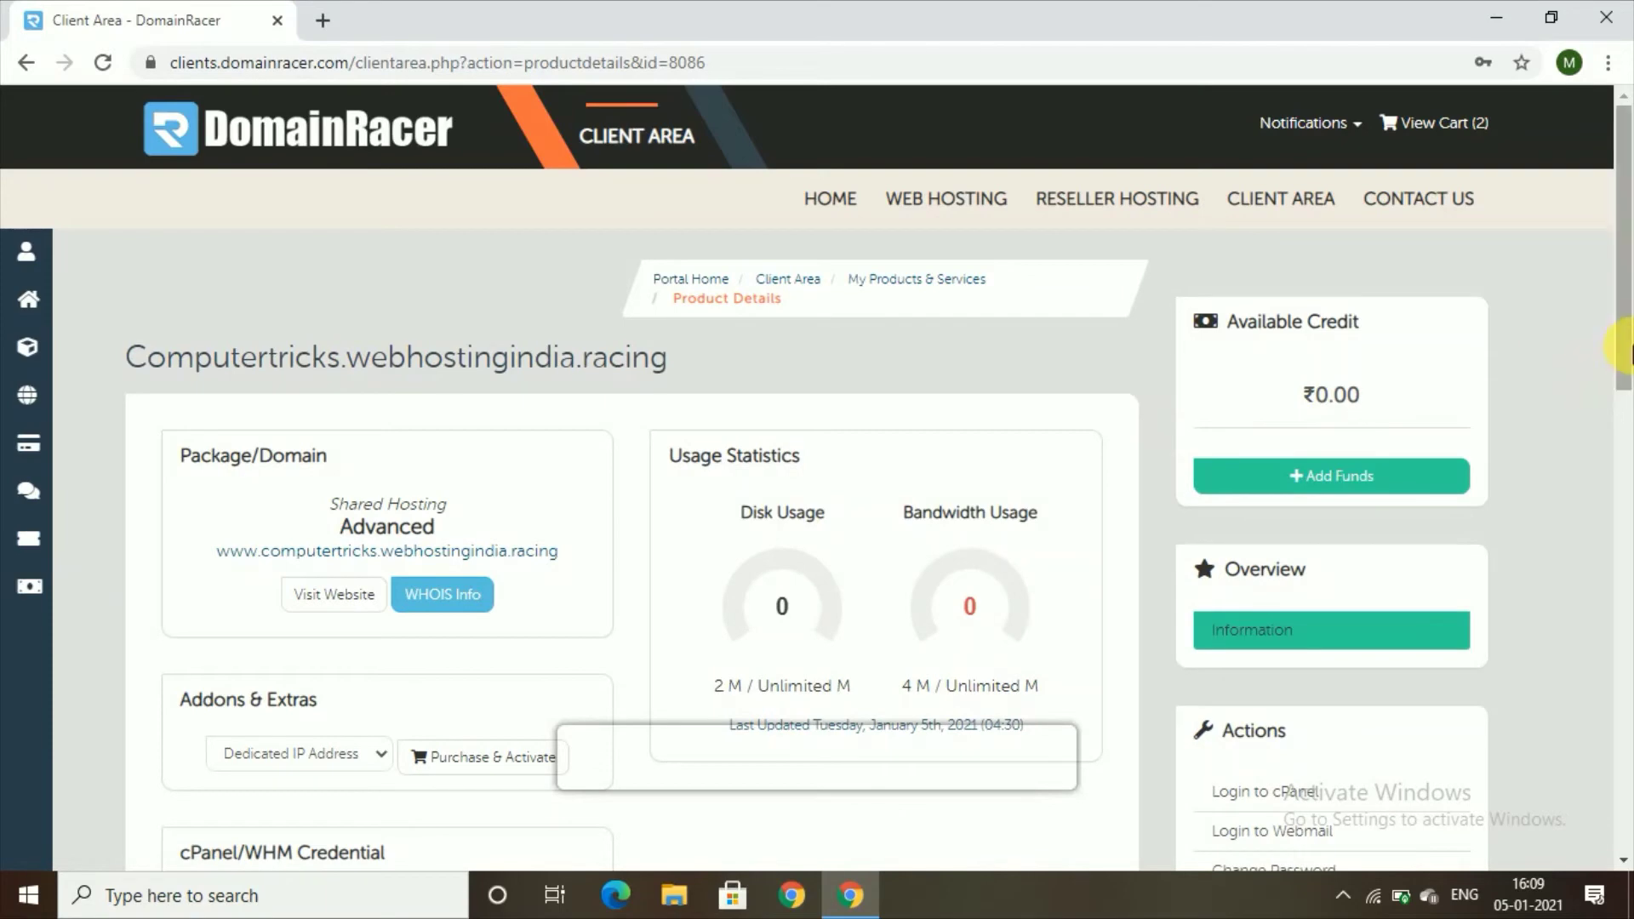
- Log in to cPanel from the Advanced hosting service's product details
{"action": "scroll", "coordinate": [1628, 378], "scroll_direction": "down", "scroll_amount": 2}
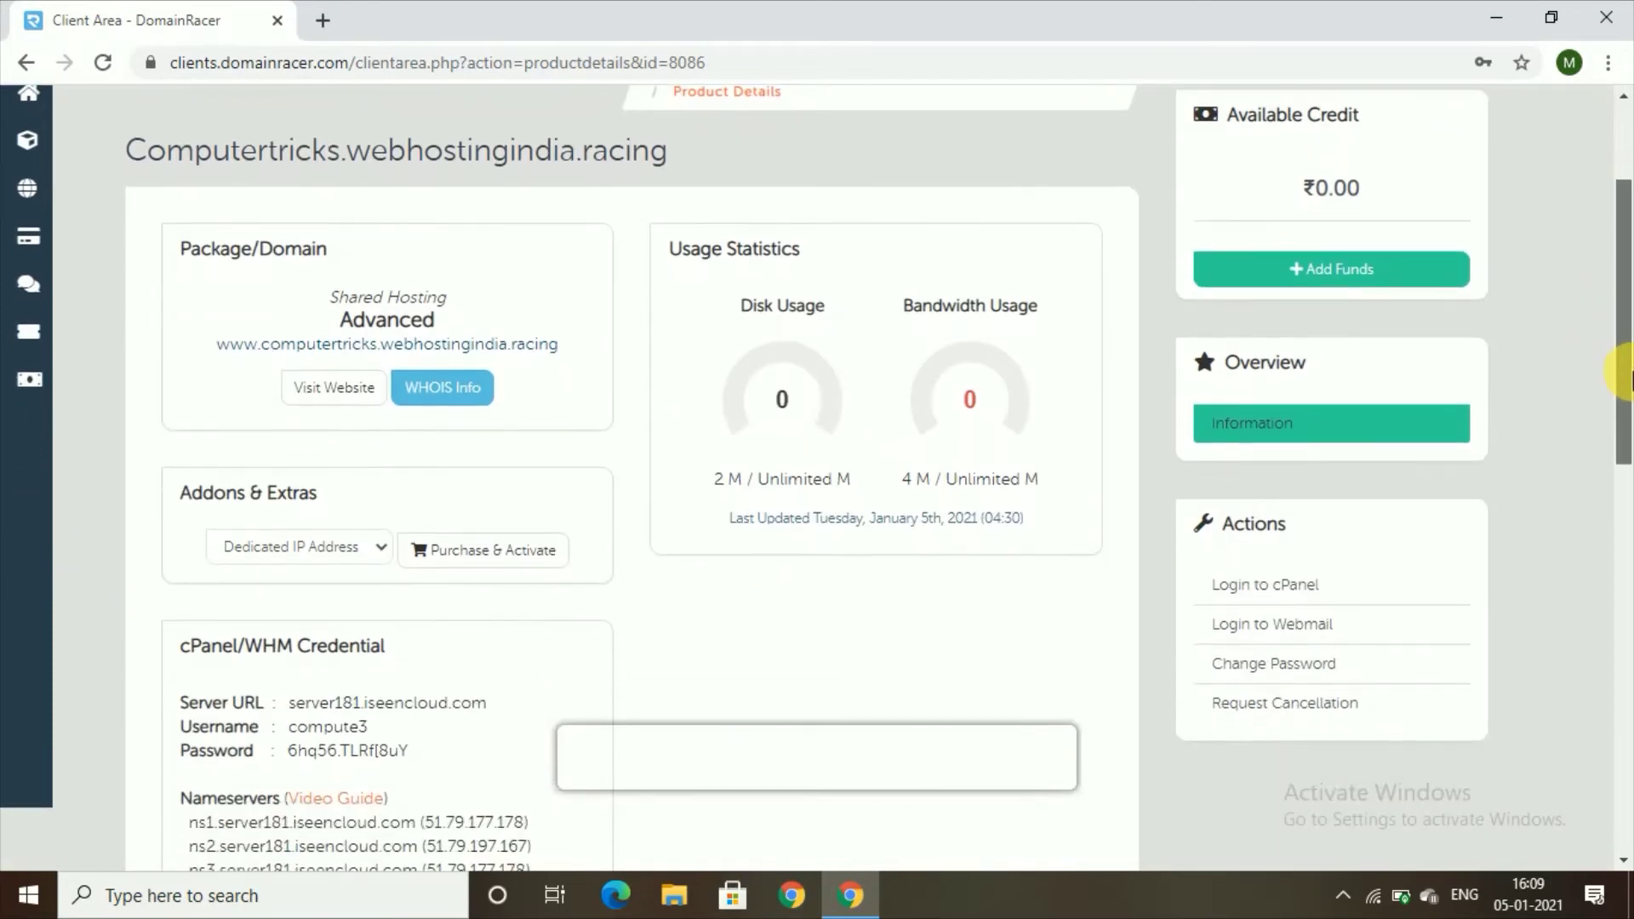
{"action": "scroll", "coordinate": [1627, 379], "scroll_direction": "down", "scroll_amount": 1}
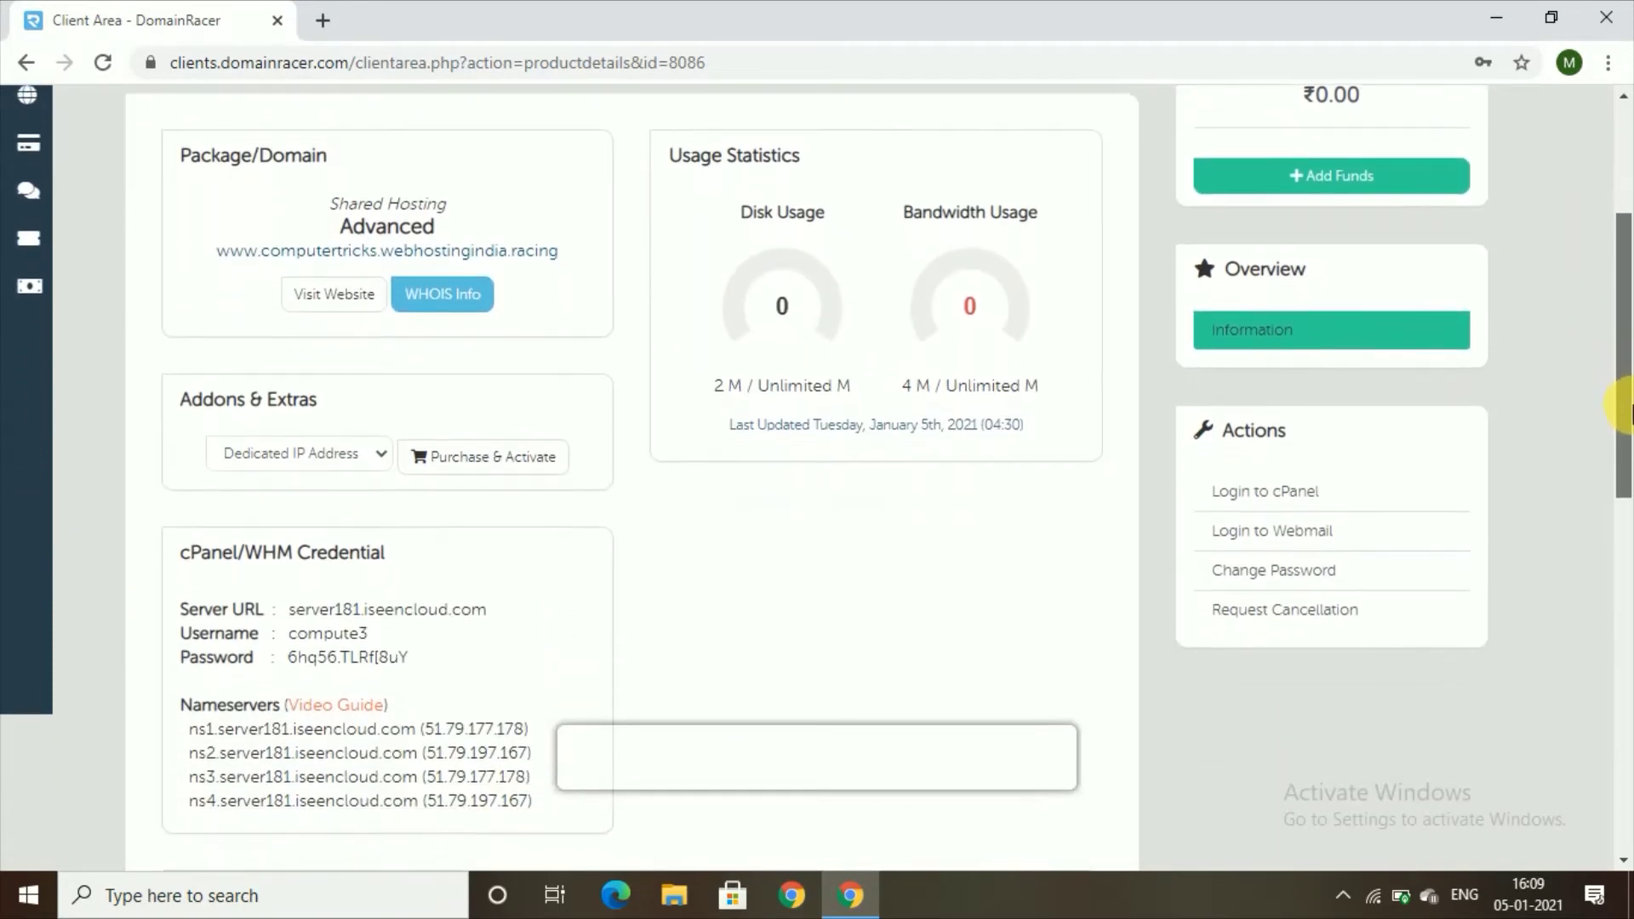
{"action": "left_click", "coordinate": [1236, 482]}
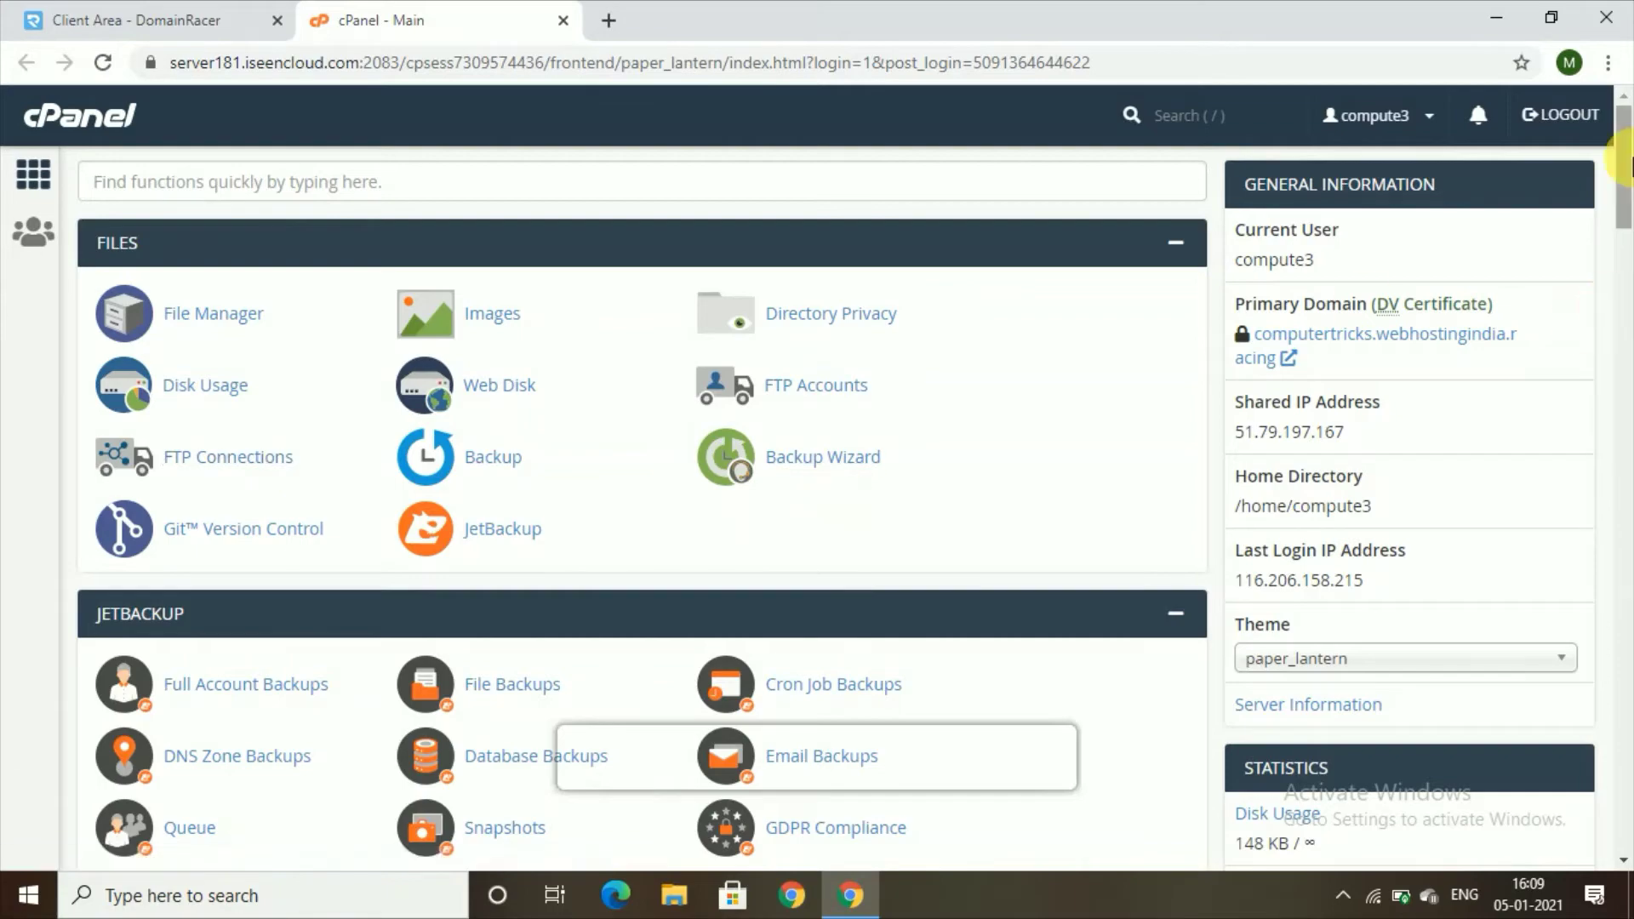
- Open the WordPress script from the Softaculous Apps Installer and bring its installation option into reach
{"action": "left_click_drag", "start_coordinate": [1627, 126], "coordinate": [1629, 741]}
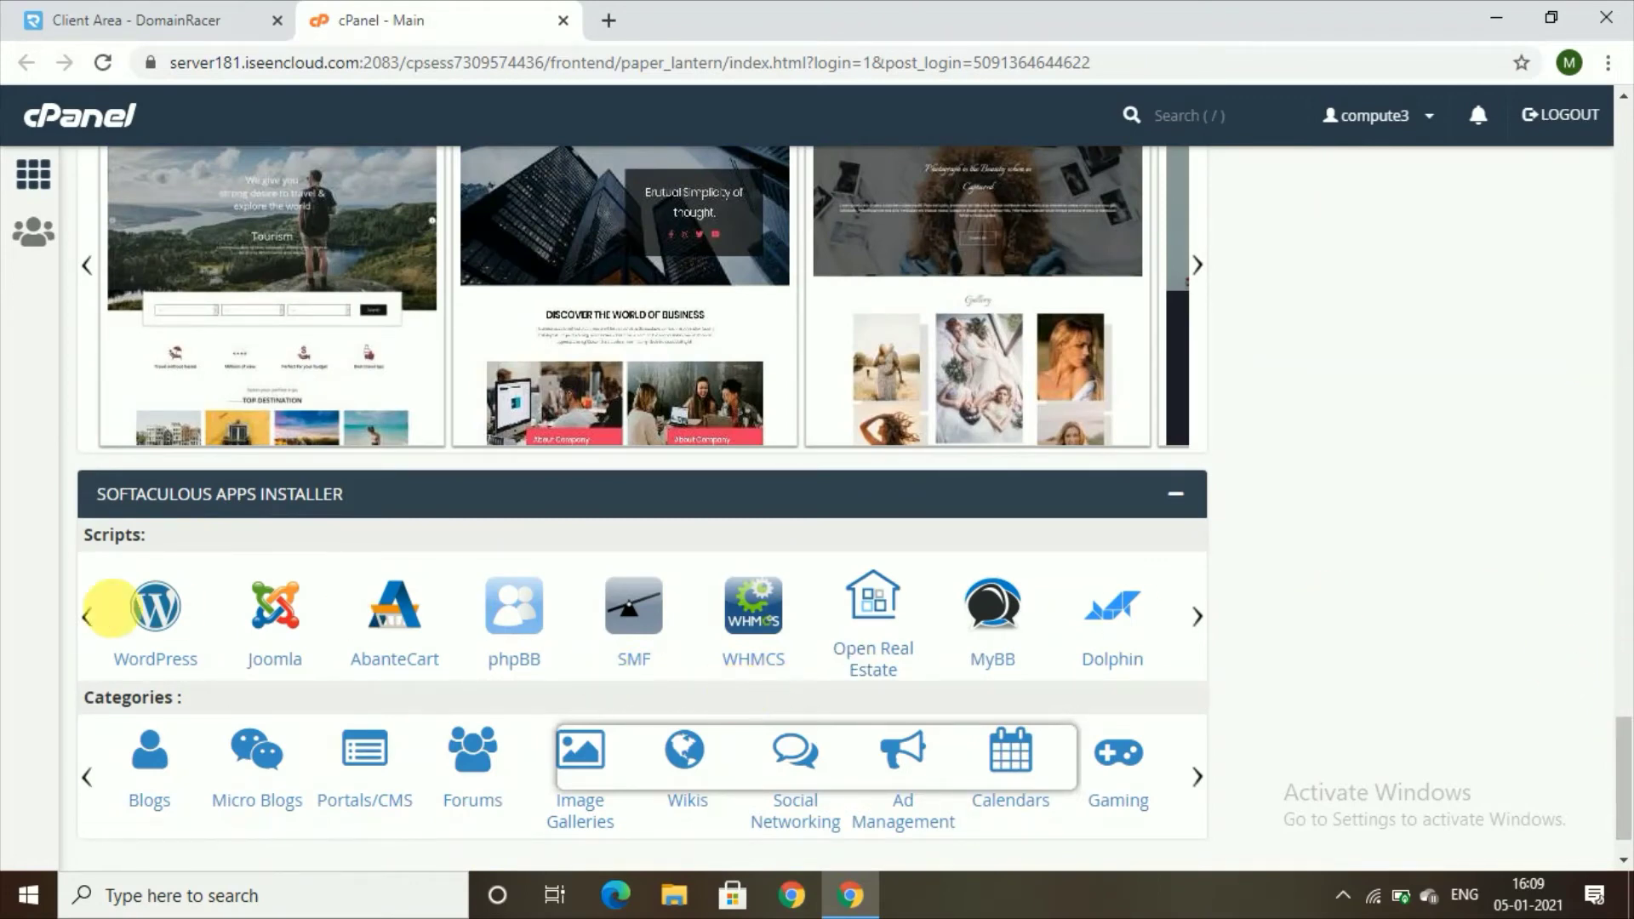
{"action": "left_click", "coordinate": [162, 614]}
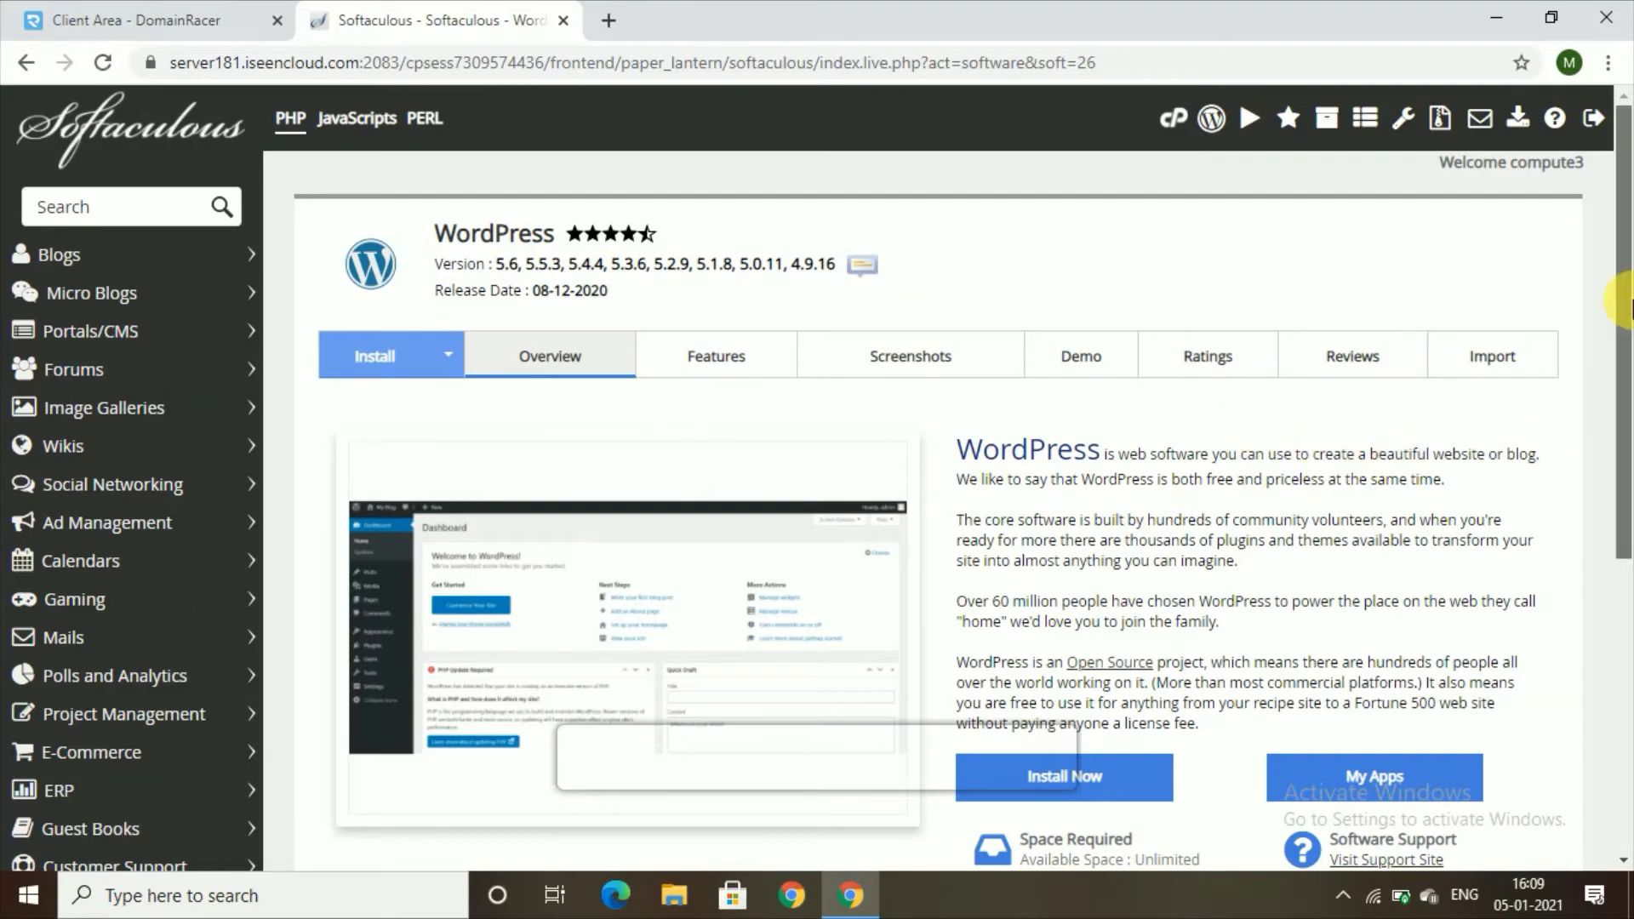
{"action": "left_click_drag", "start_coordinate": [1627, 305], "coordinate": [1627, 470]}
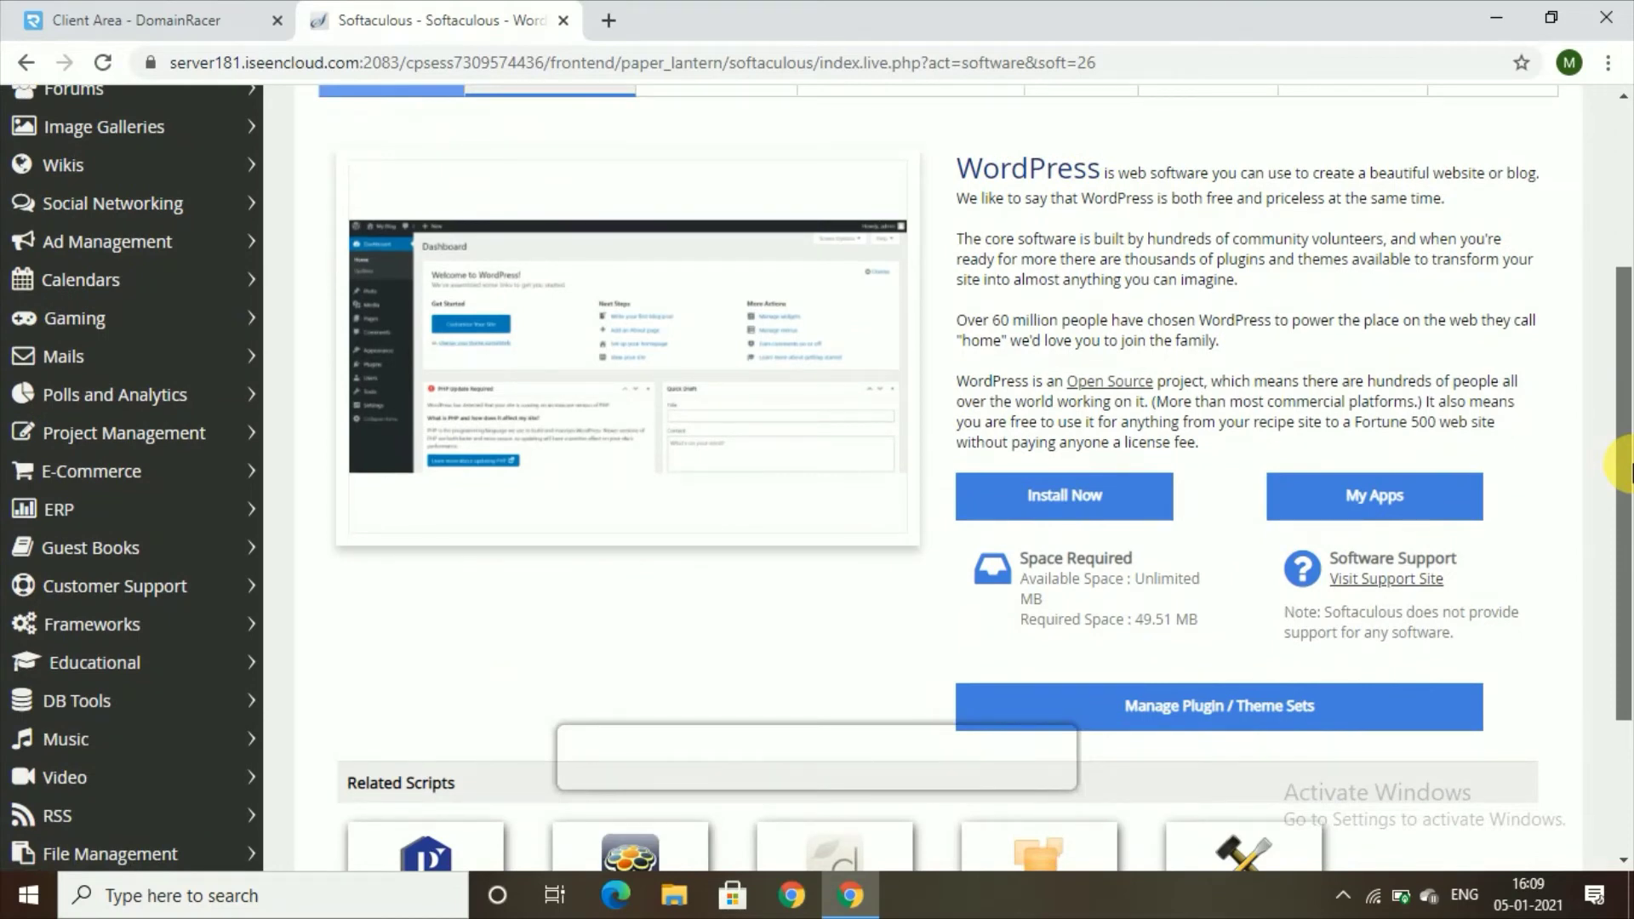
- Open the WordPress installation form and choose computertricks.webhostingindia.racing as the installation domain
{"action": "left_click_drag", "start_coordinate": [1627, 470], "coordinate": [1625, 578]}
{"action": "left_click", "coordinate": [1029, 285]}
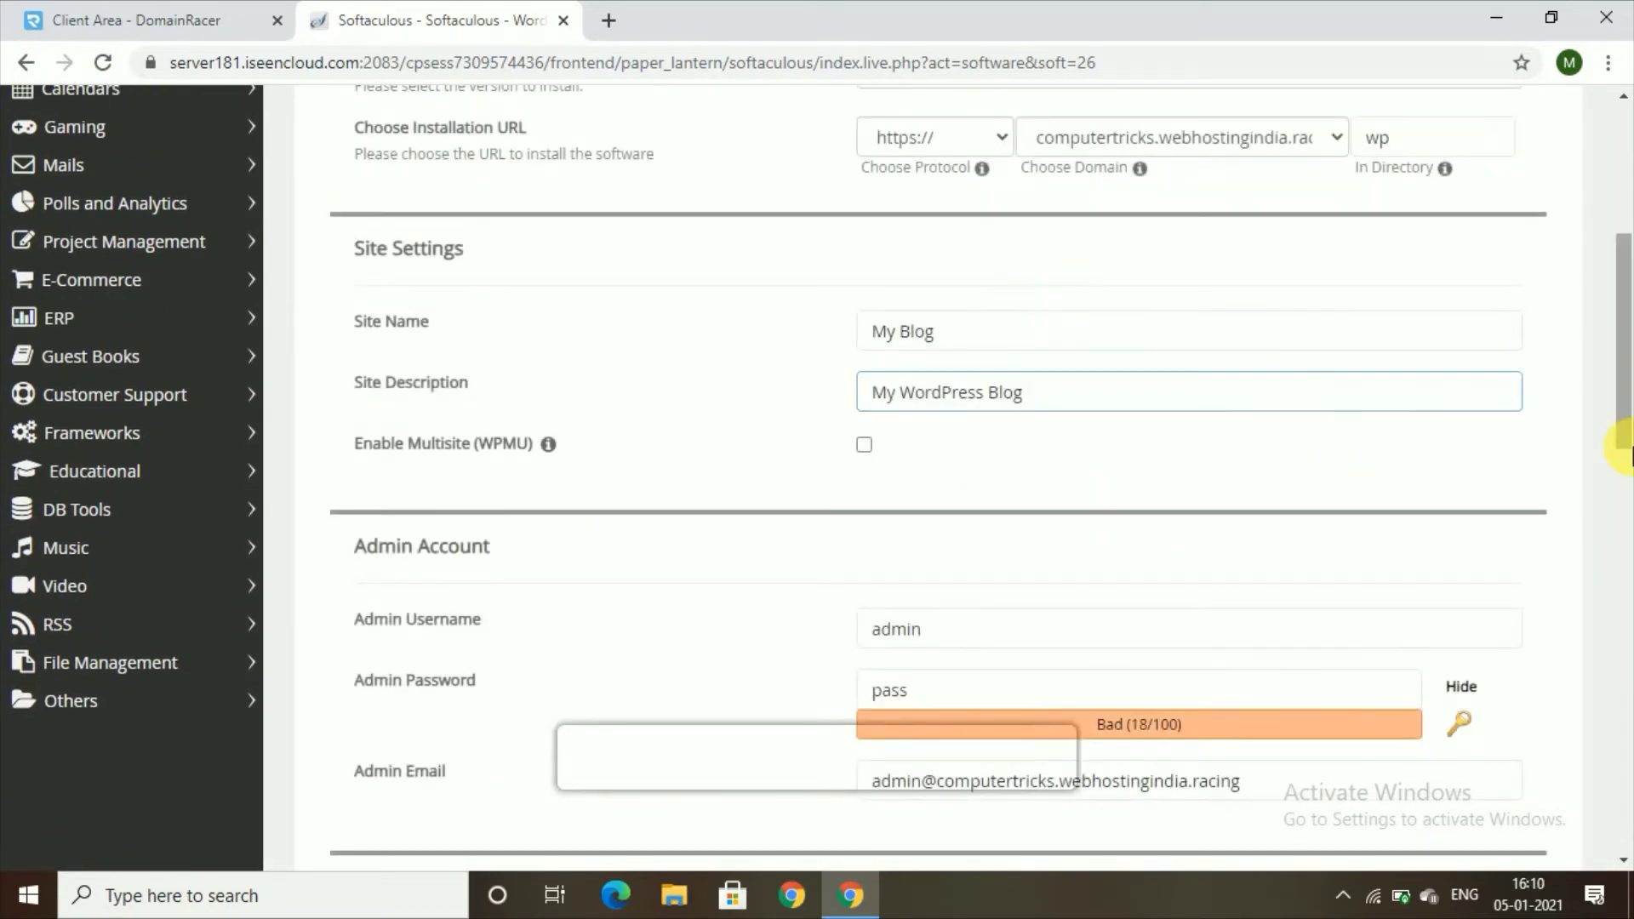
{"action": "left_click_drag", "start_coordinate": [1623, 443], "coordinate": [1622, 348]}
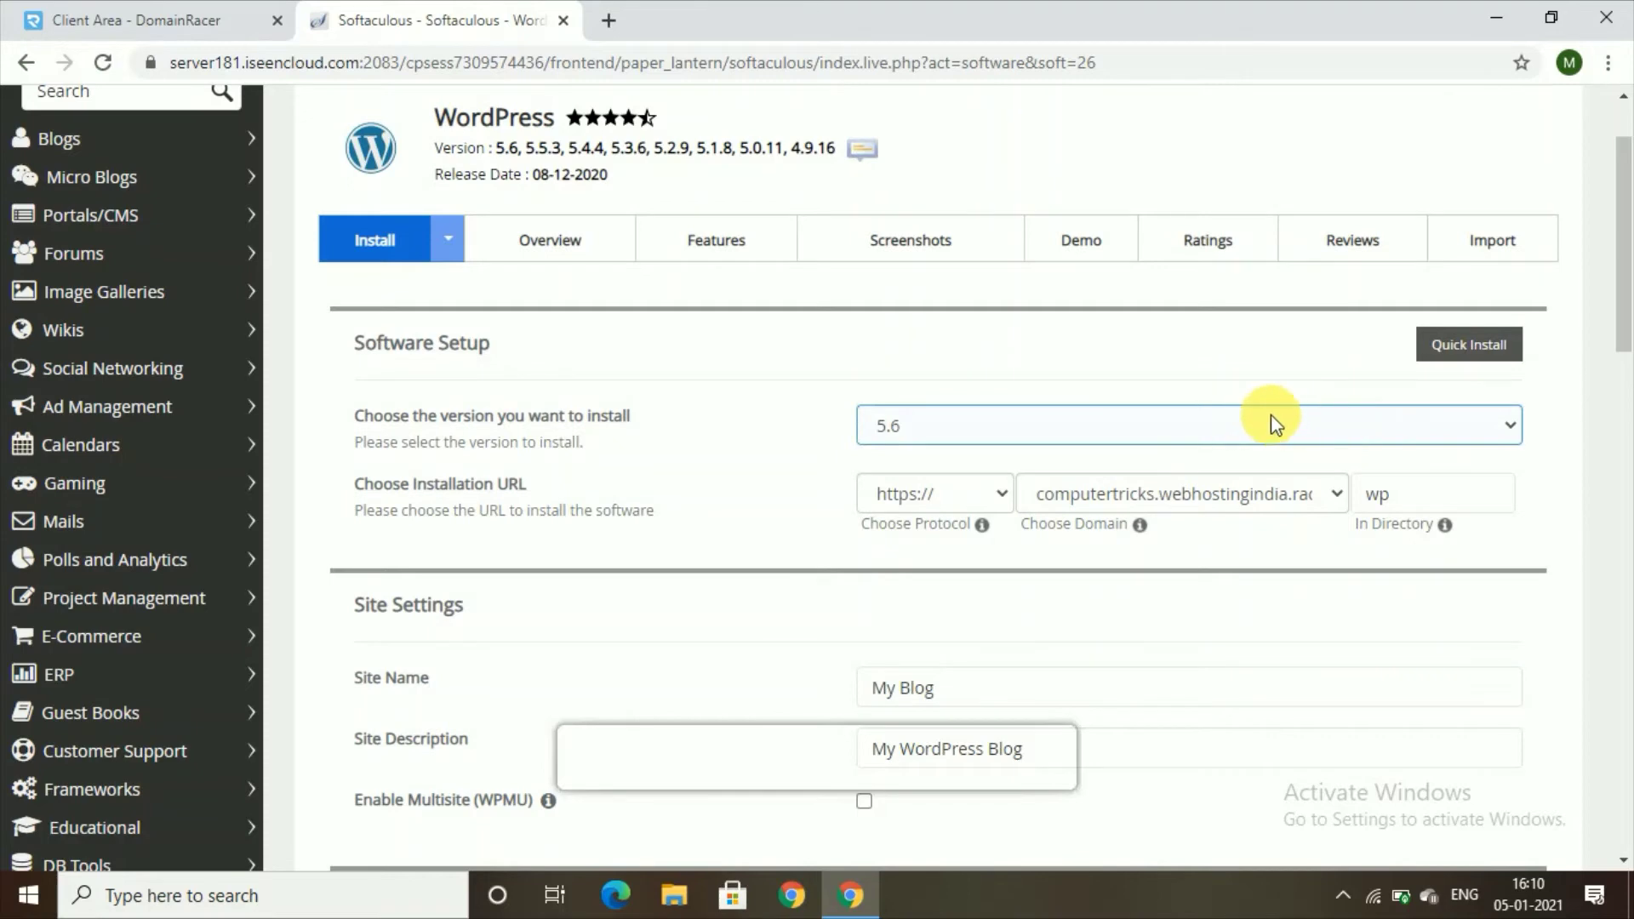
{"action": "left_click", "coordinate": [1275, 494]}
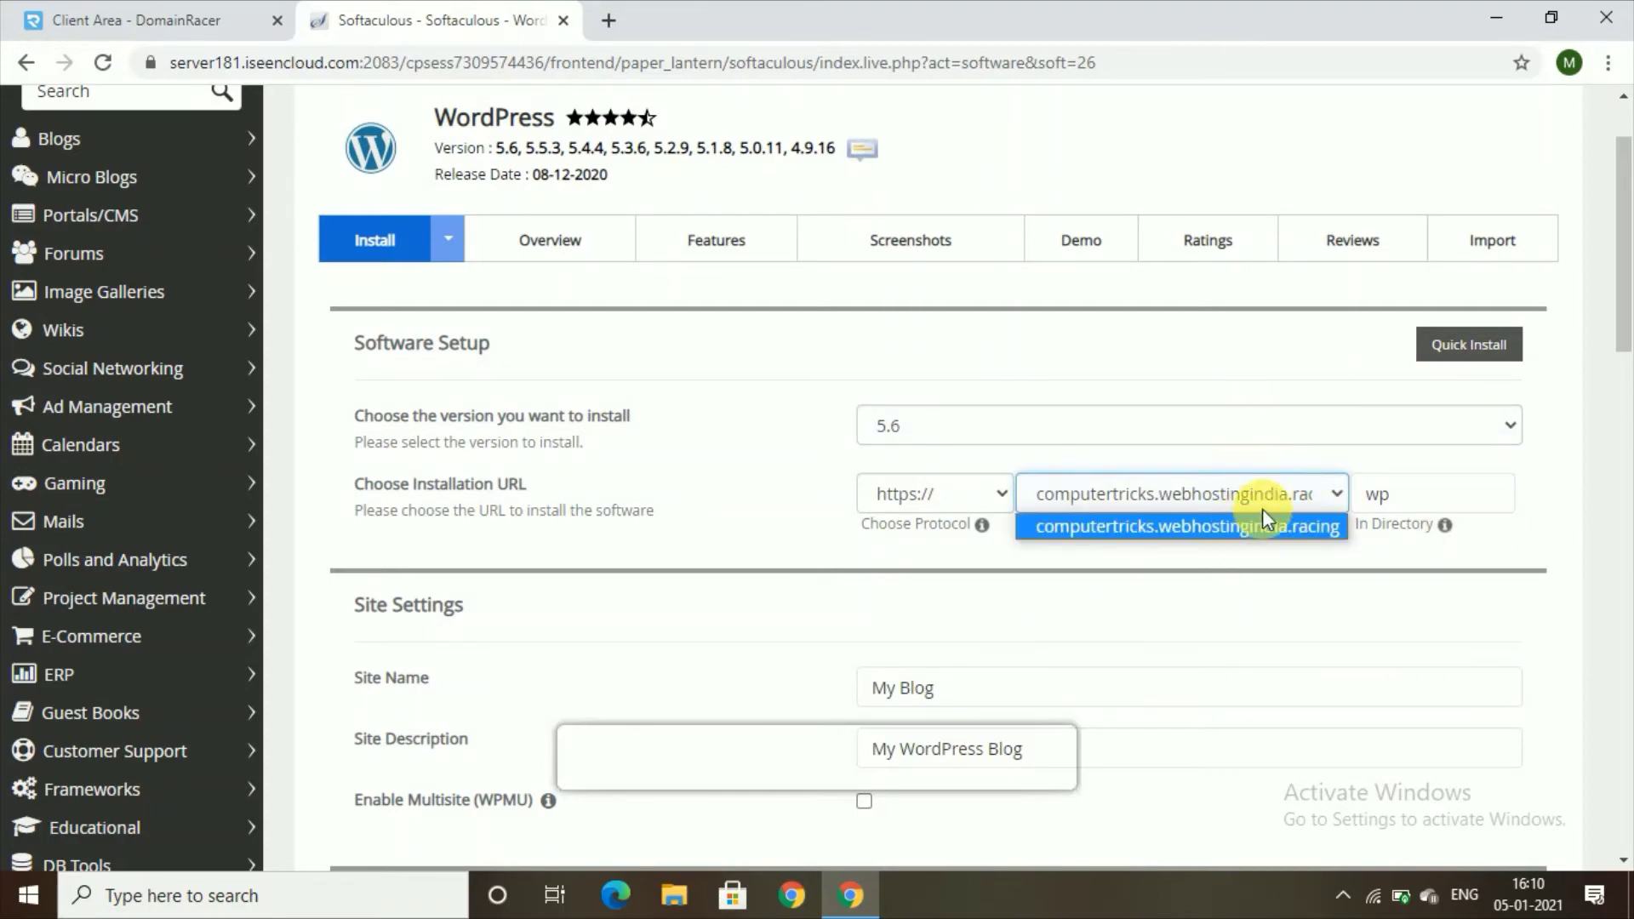
{"action": "left_click", "coordinate": [1268, 534]}
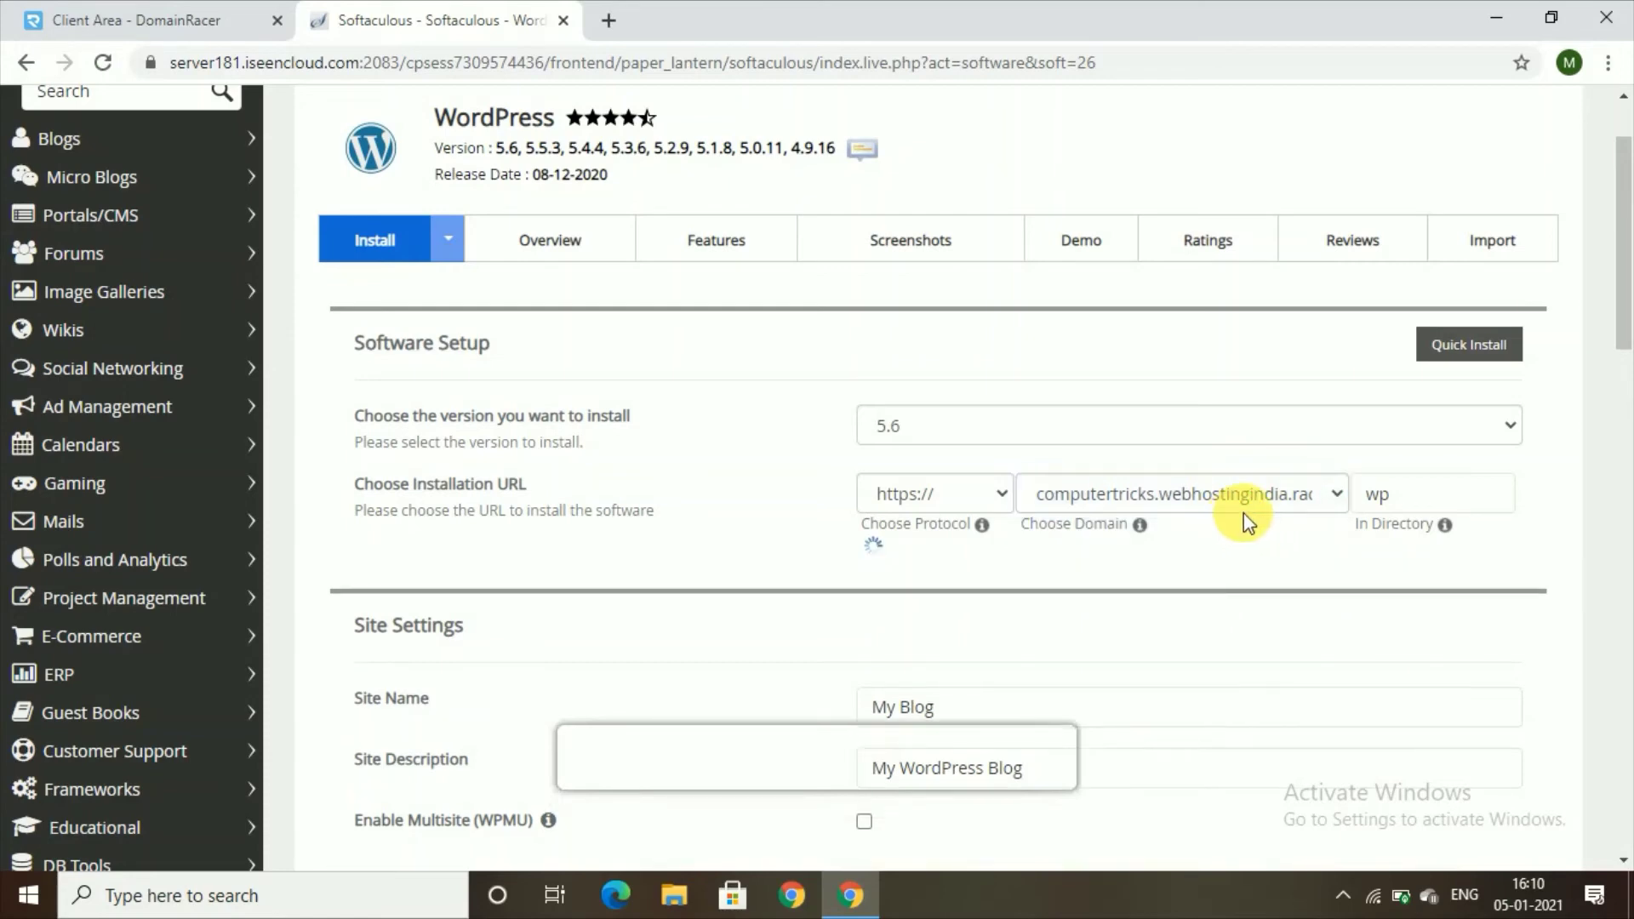
{"action": "left_click", "coordinate": [1378, 504]}
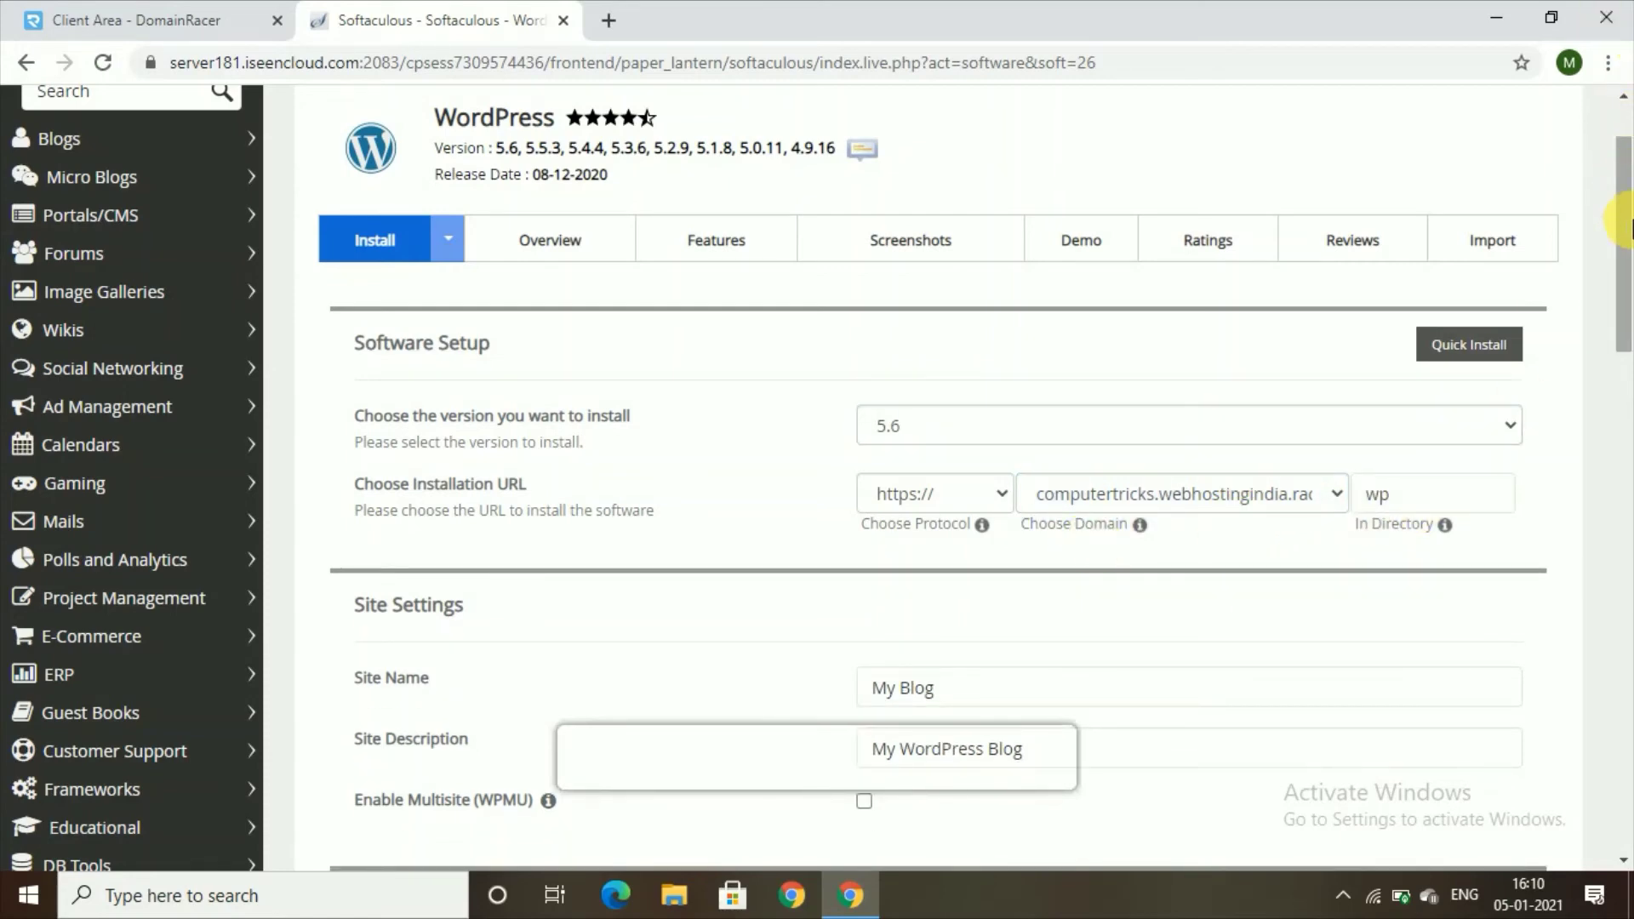
- Set the site name to "food shop" and the site description to "we provide online food"
{"action": "left_click_drag", "start_coordinate": [1623, 158], "coordinate": [1627, 307]}
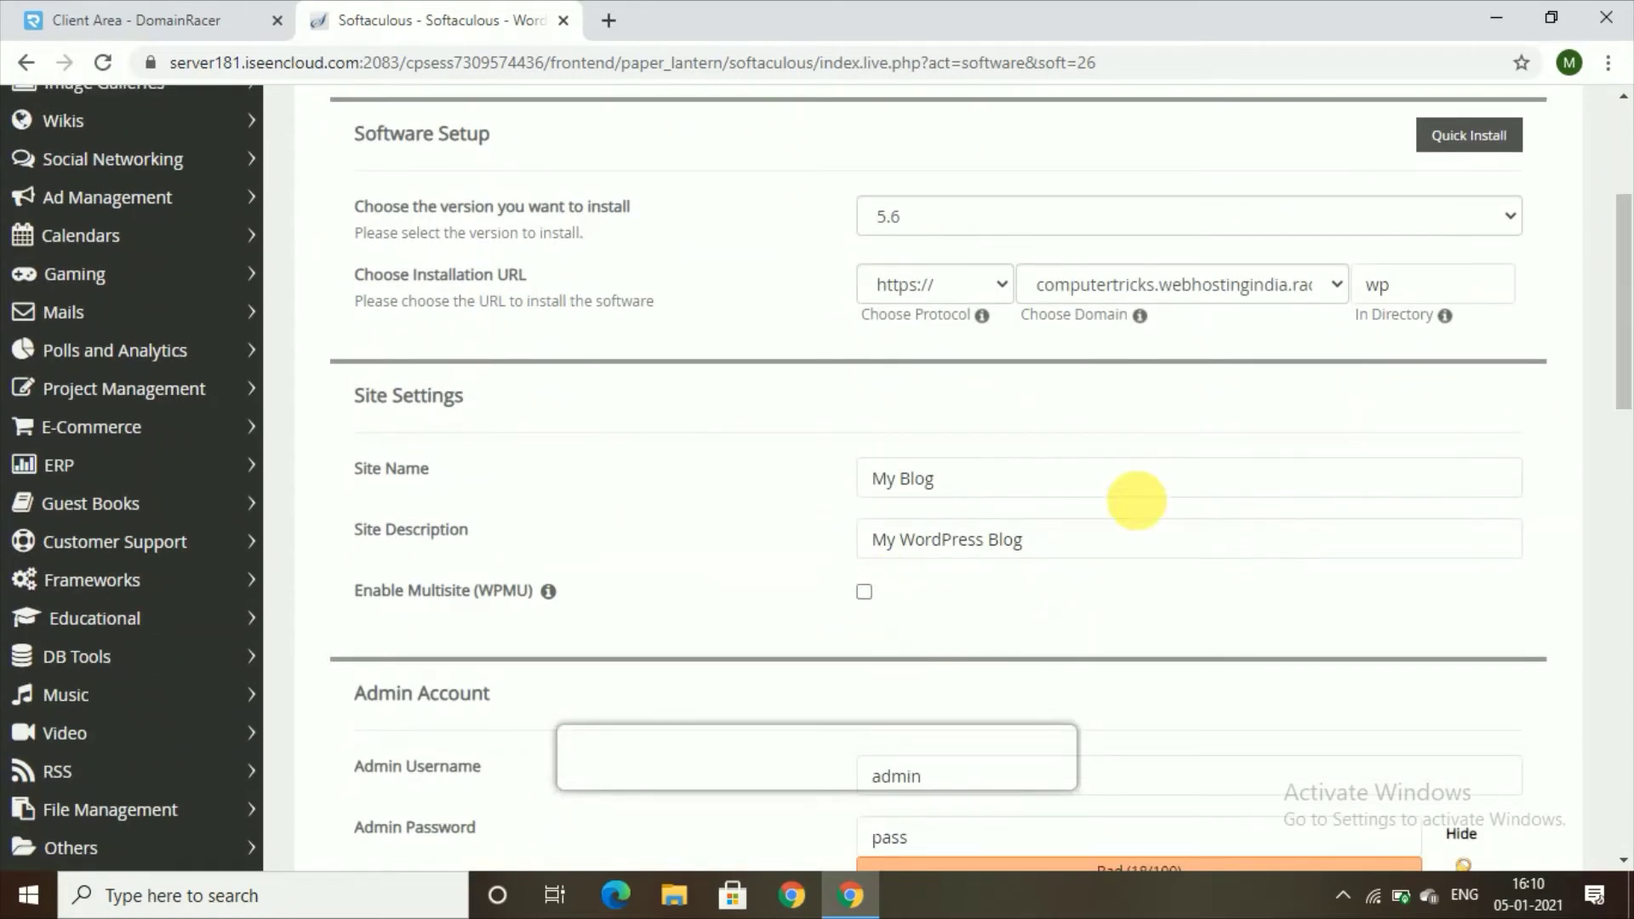
{"action": "left_click", "coordinate": [1074, 498]}
{"action": "key", "text": "ctrl+a"}
{"action": "key", "text": "BackSpace"}
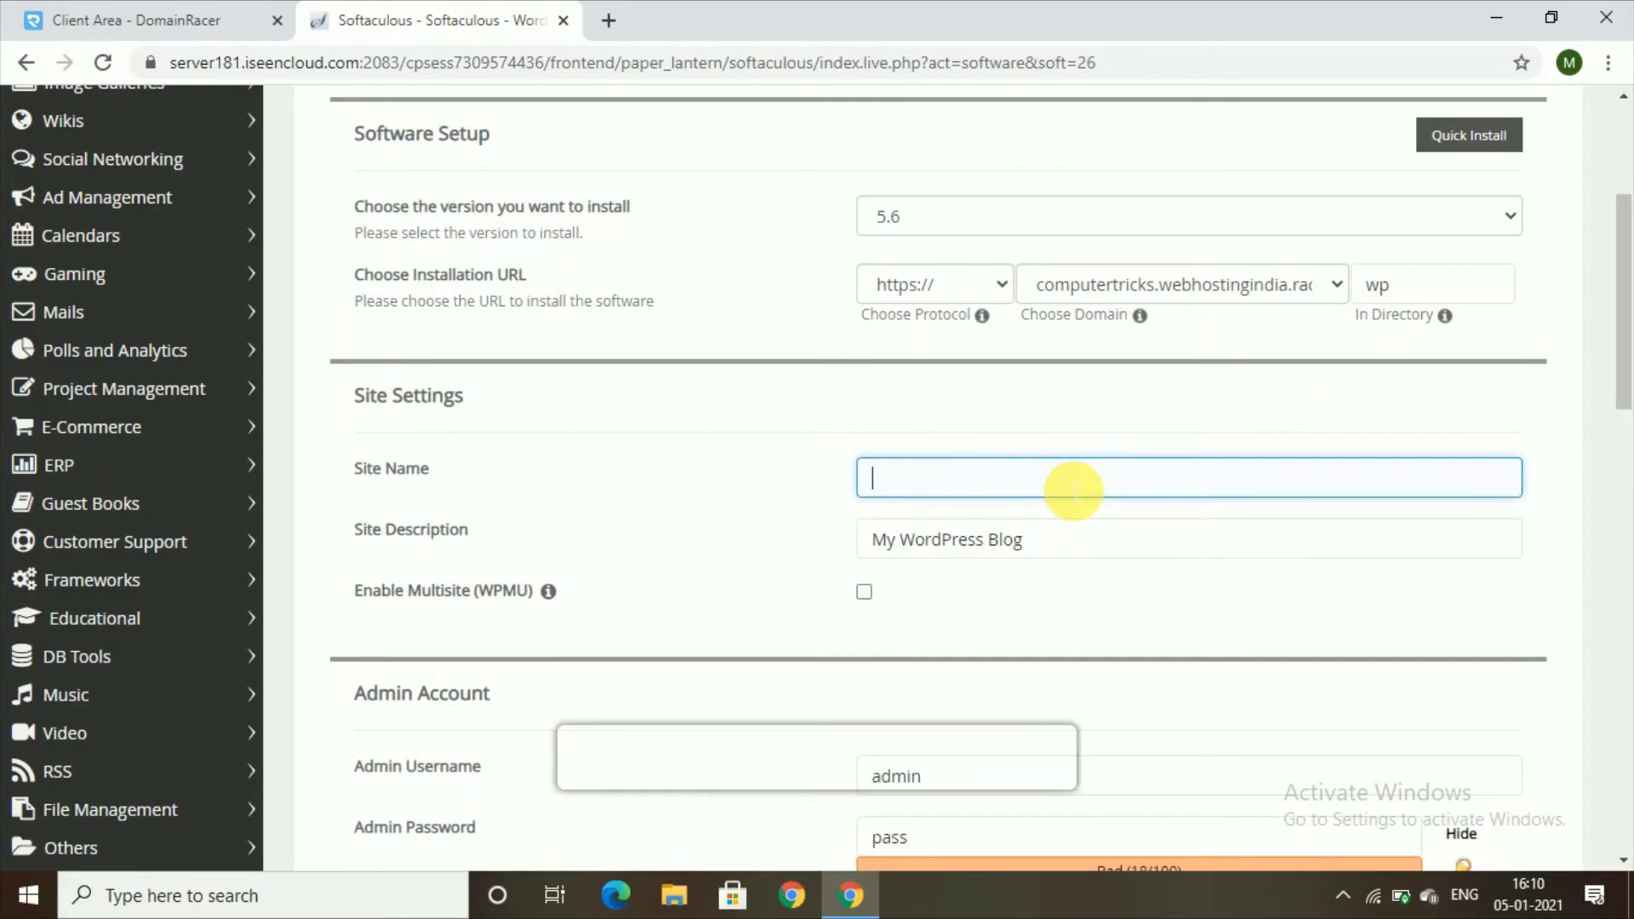
{"action": "type", "text": "food shop"}
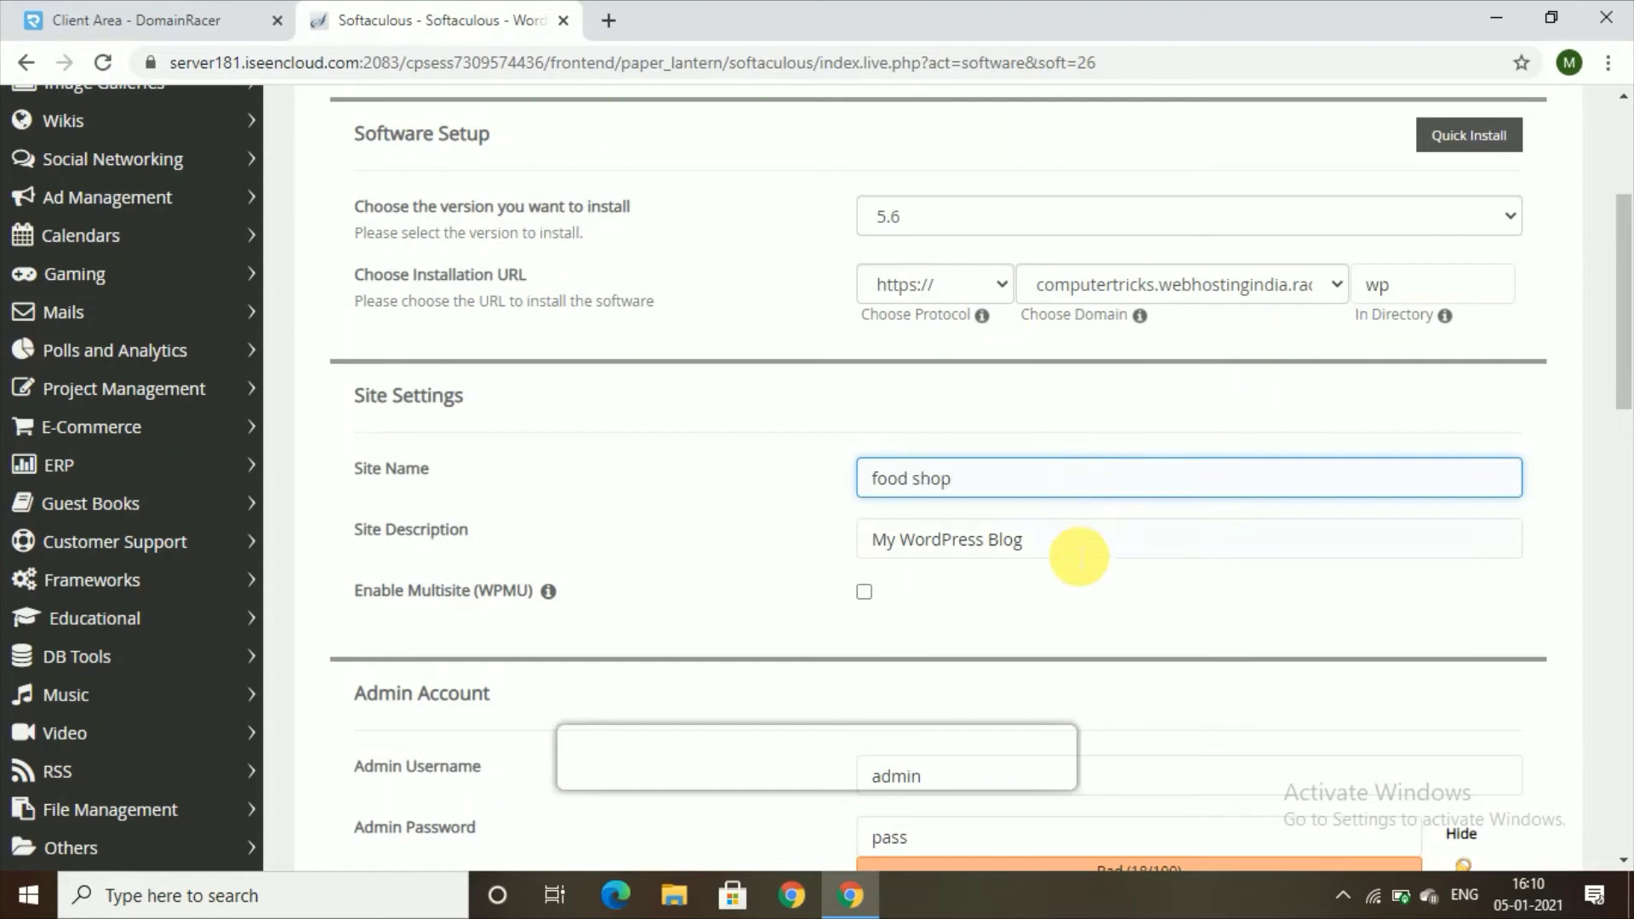
{"action": "triple_click", "coordinate": [1030, 541]}
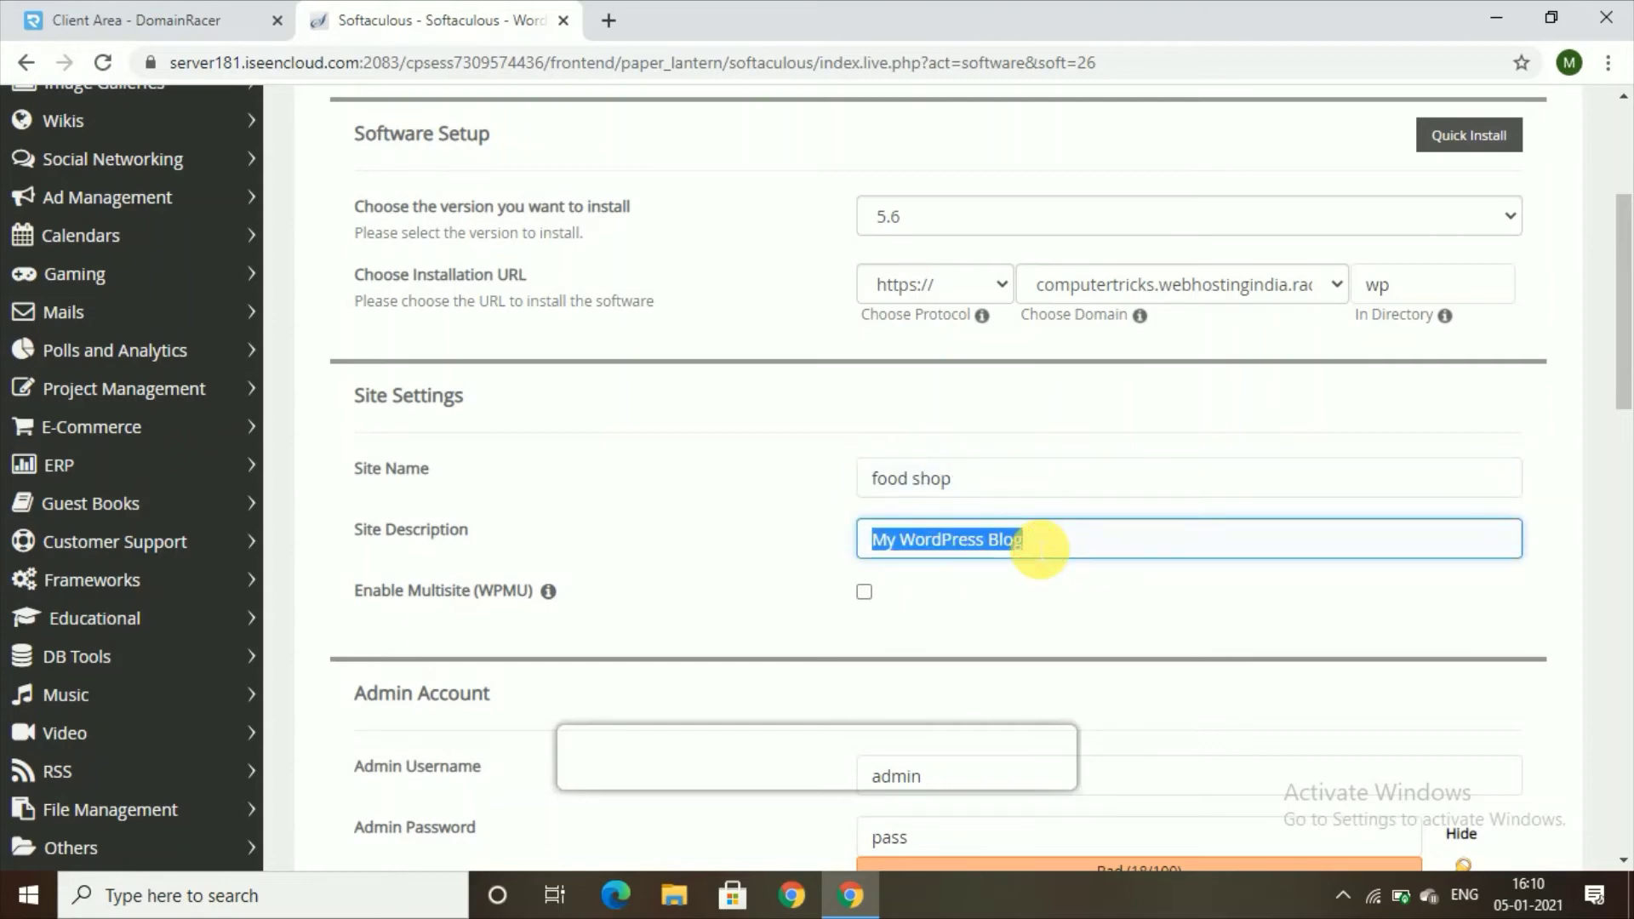
{"action": "key", "text": "BackSpace"}
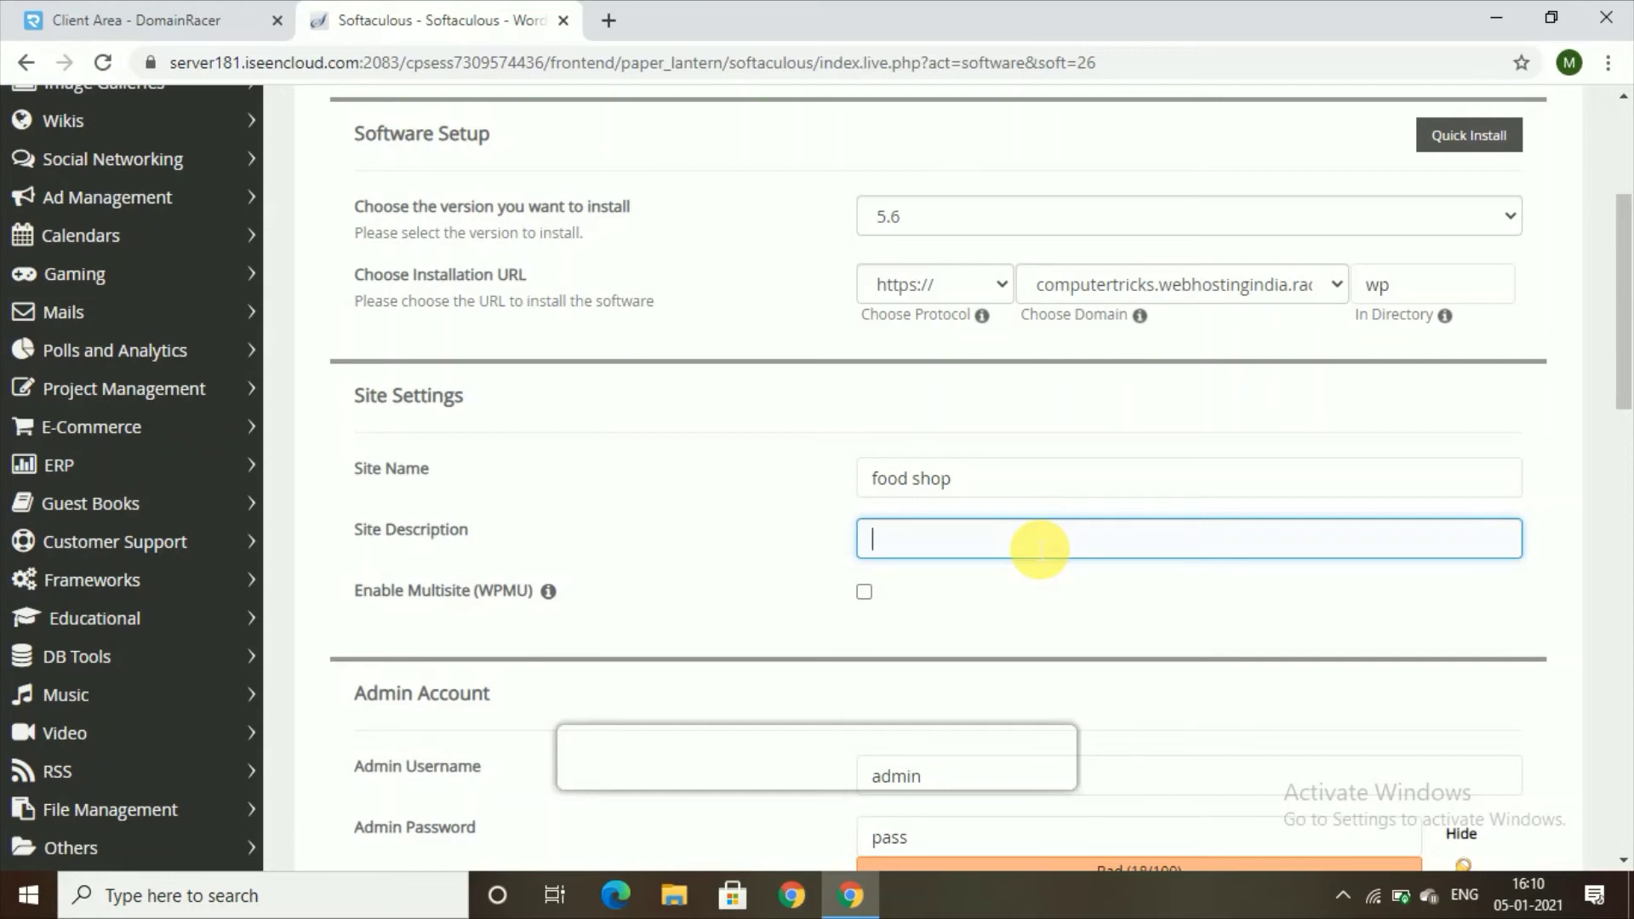
{"action": "type", "text": "we provide online food"}
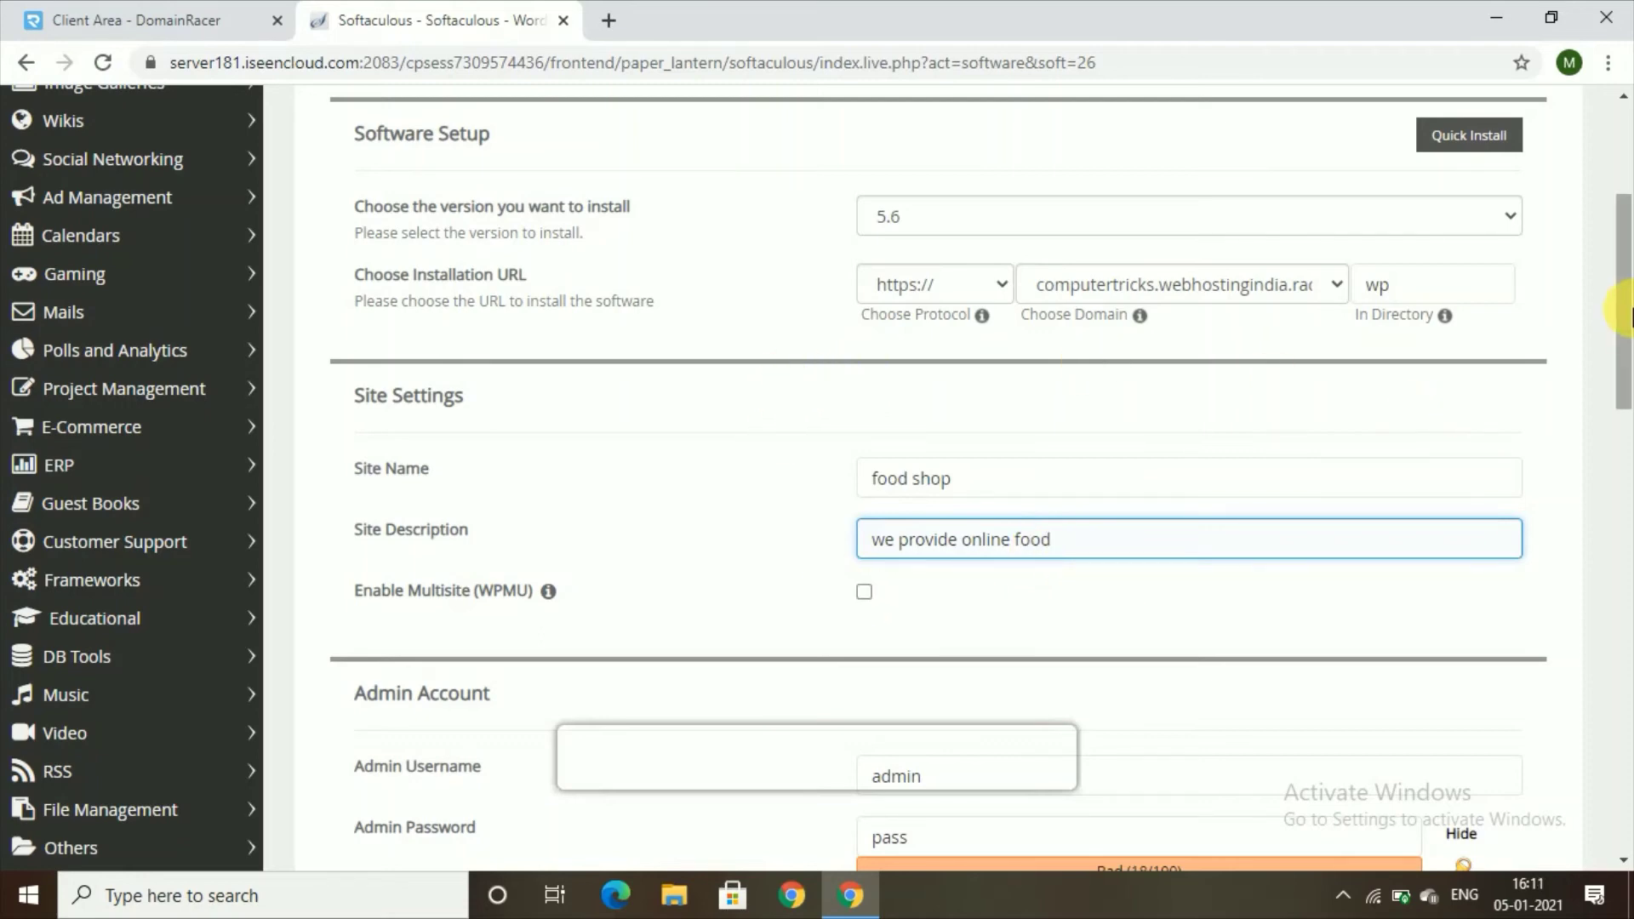
- Browse the optional WordPress themes at the end of the installation form and open the Pizza Box theme's preview
{"action": "left_click_drag", "start_coordinate": [1627, 315], "coordinate": [1627, 468]}
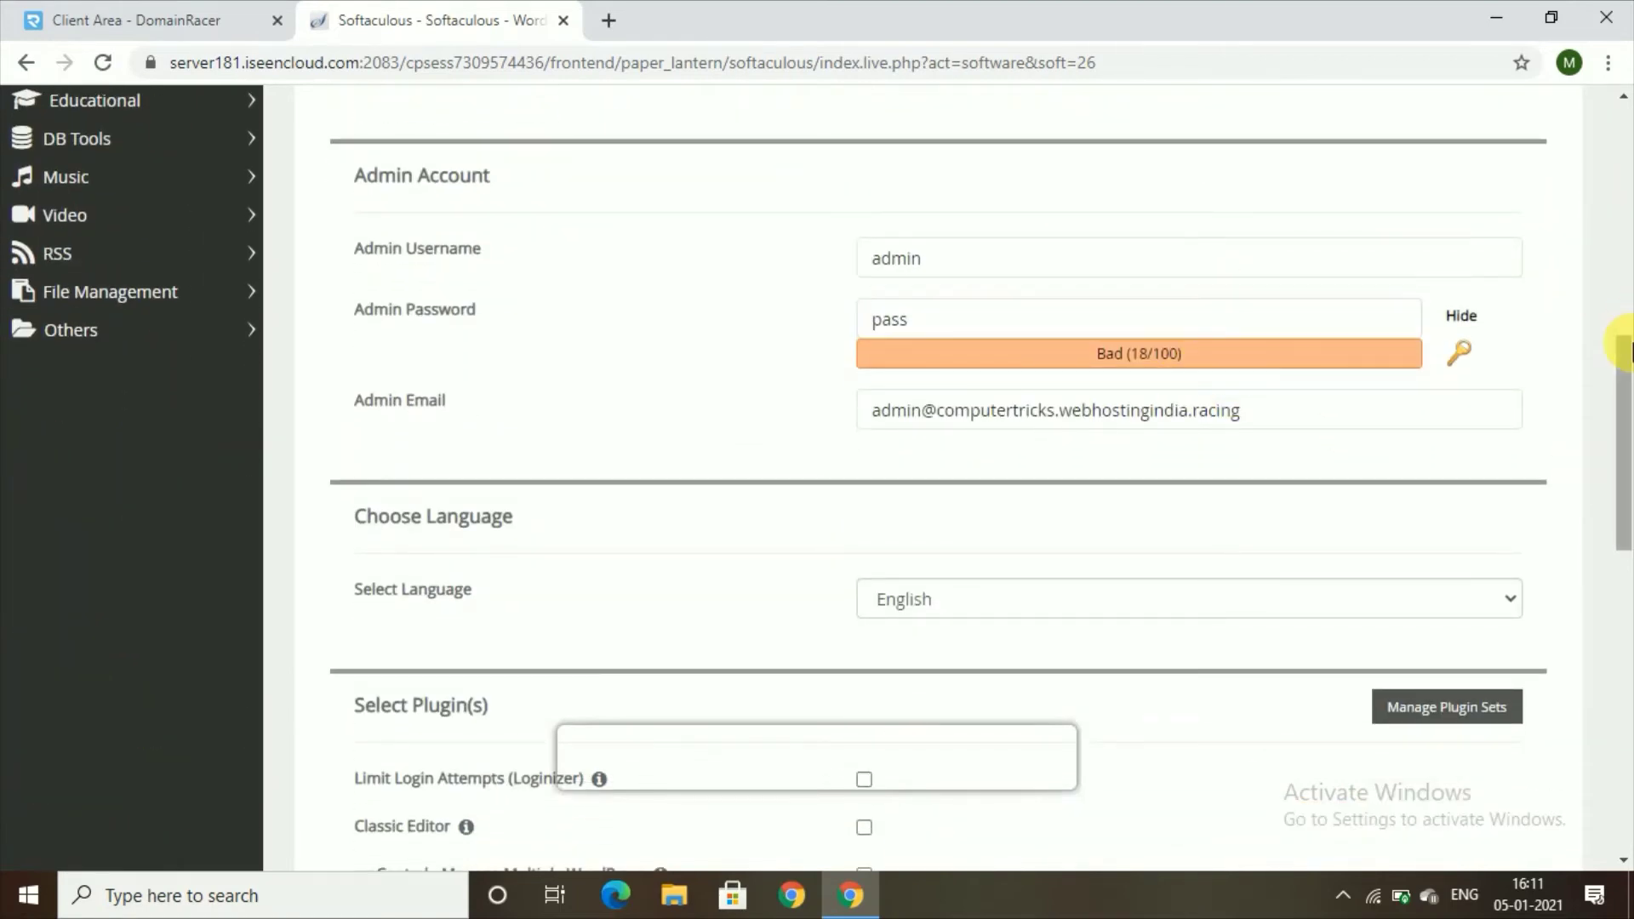
{"action": "left_click_drag", "start_coordinate": [1628, 346], "coordinate": [1627, 502]}
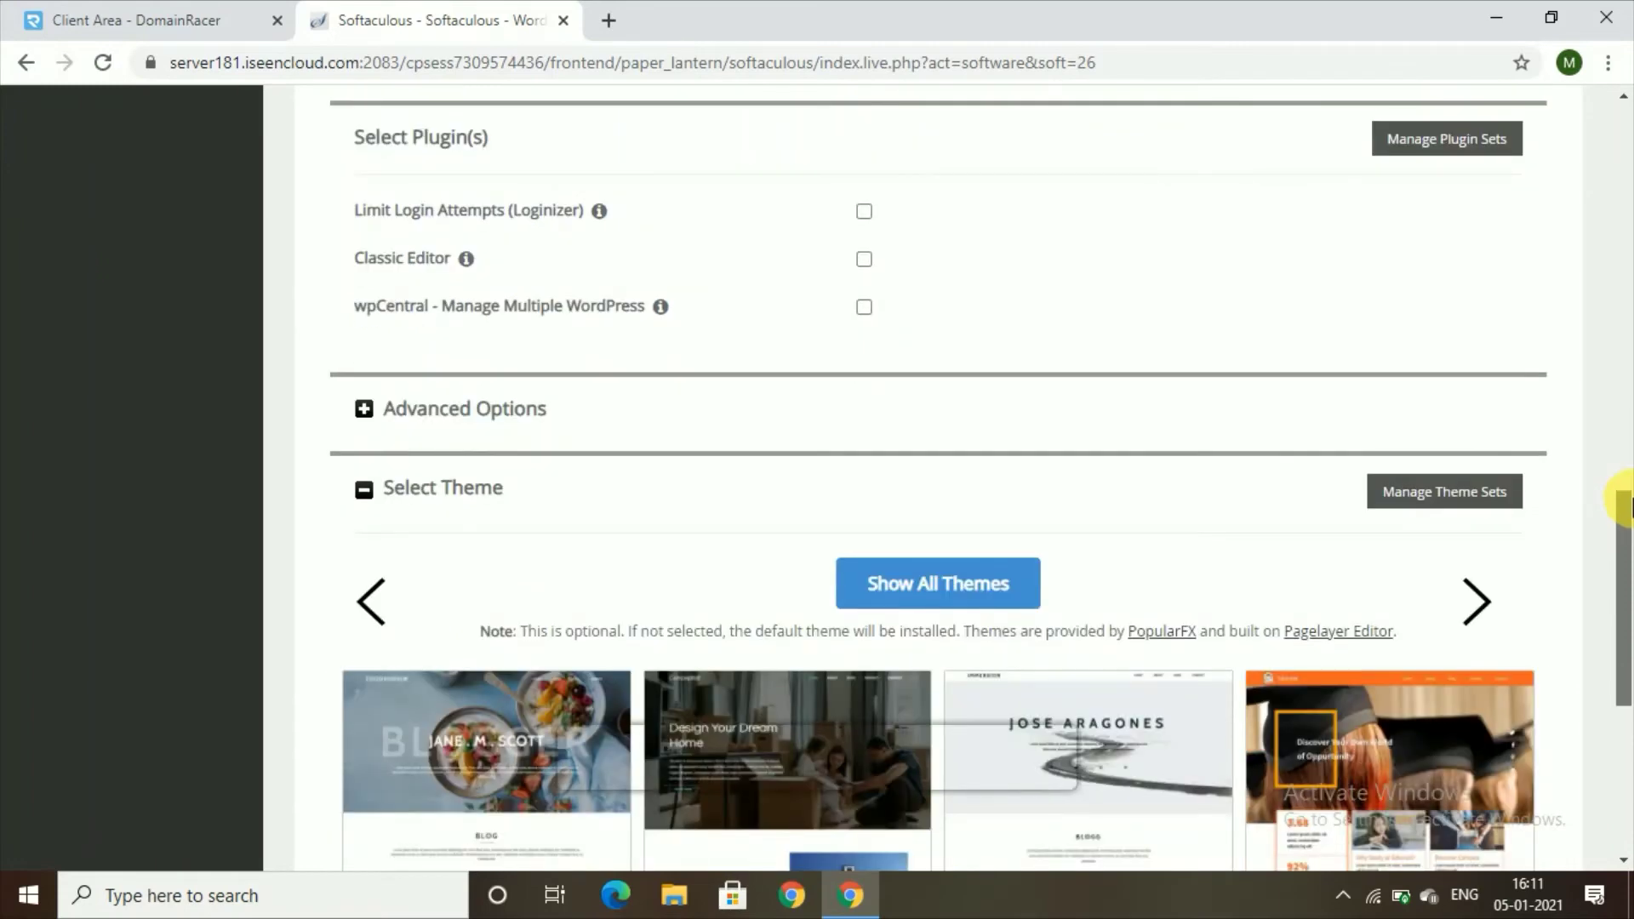
{"action": "left_click_drag", "start_coordinate": [1628, 502], "coordinate": [1627, 566]}
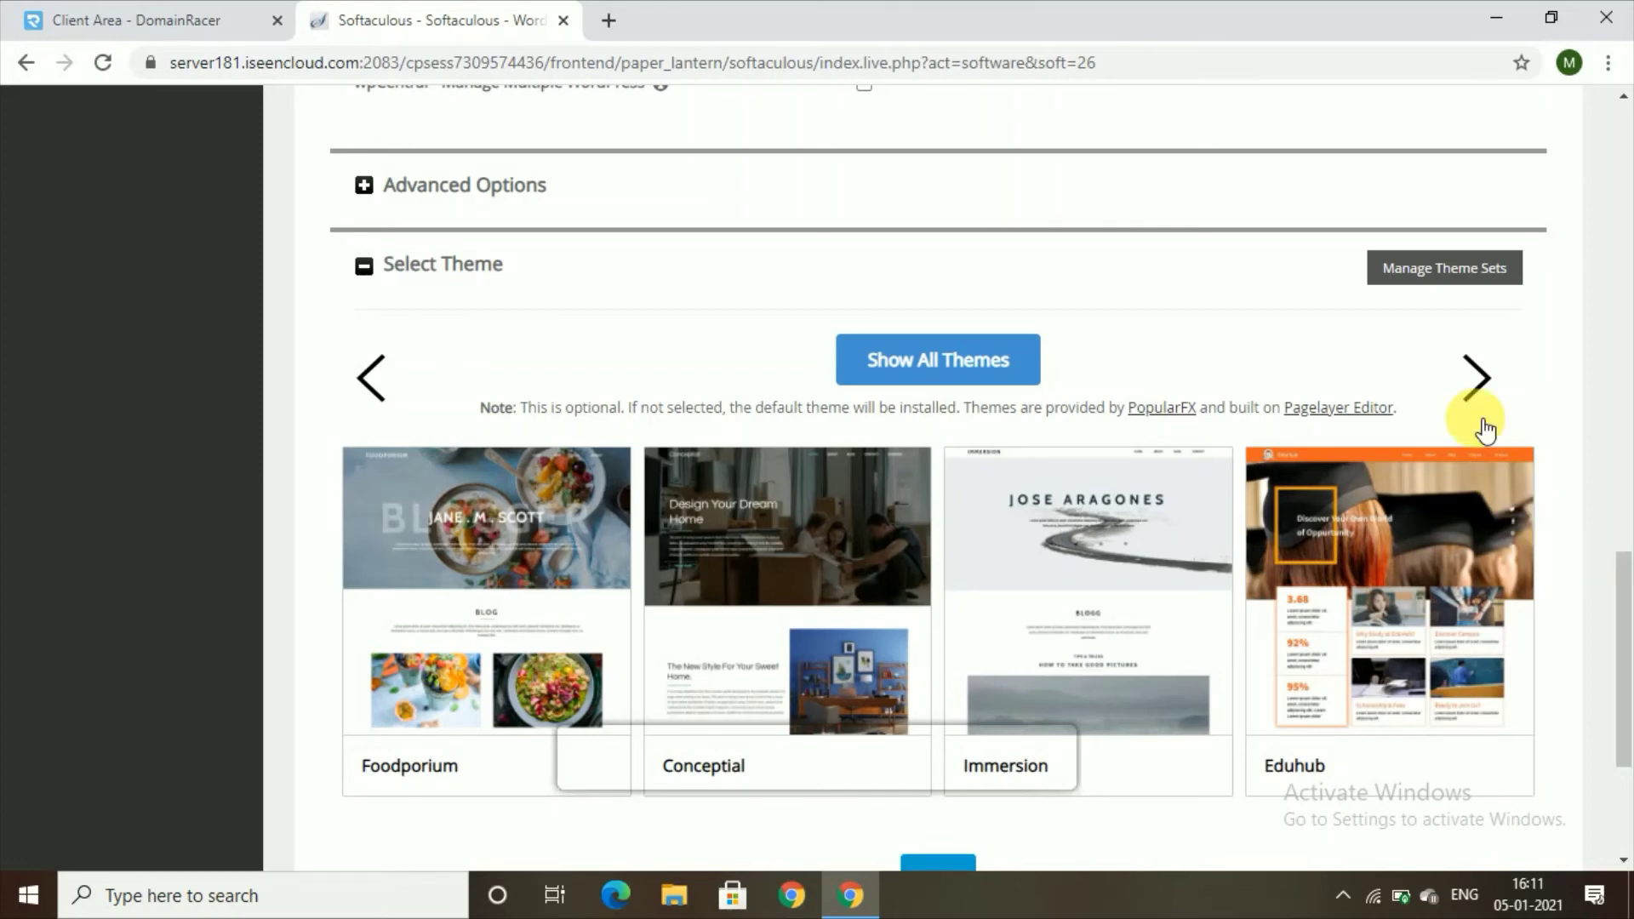
{"action": "left_click", "coordinate": [1472, 370]}
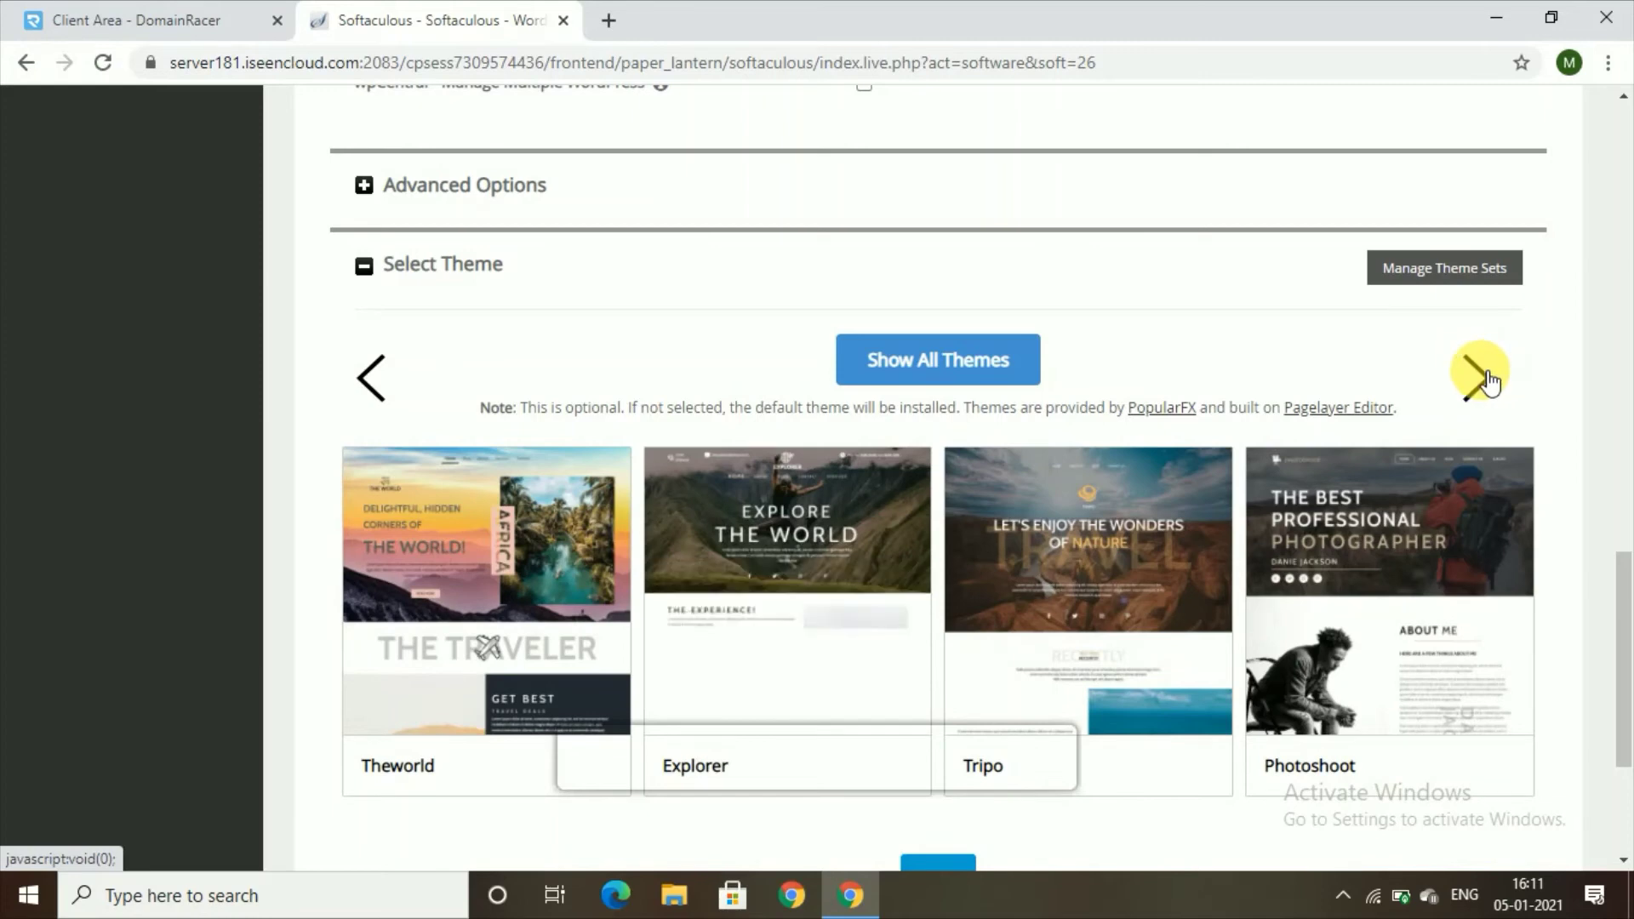
{"action": "left_click", "coordinate": [1494, 387]}
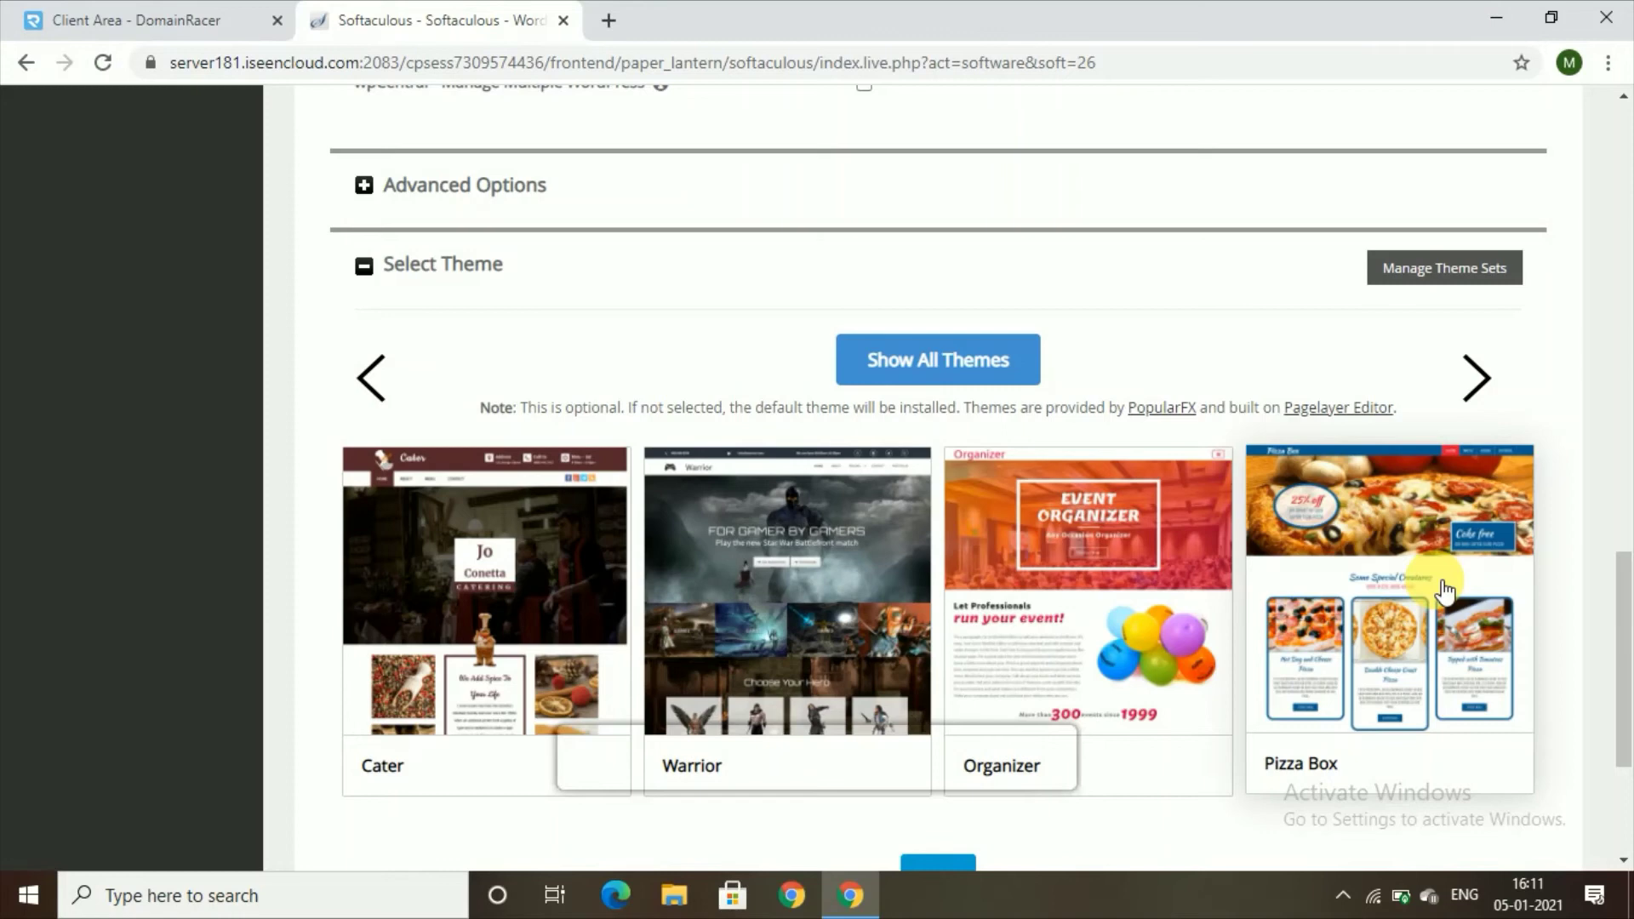
{"action": "left_click", "coordinate": [1445, 643]}
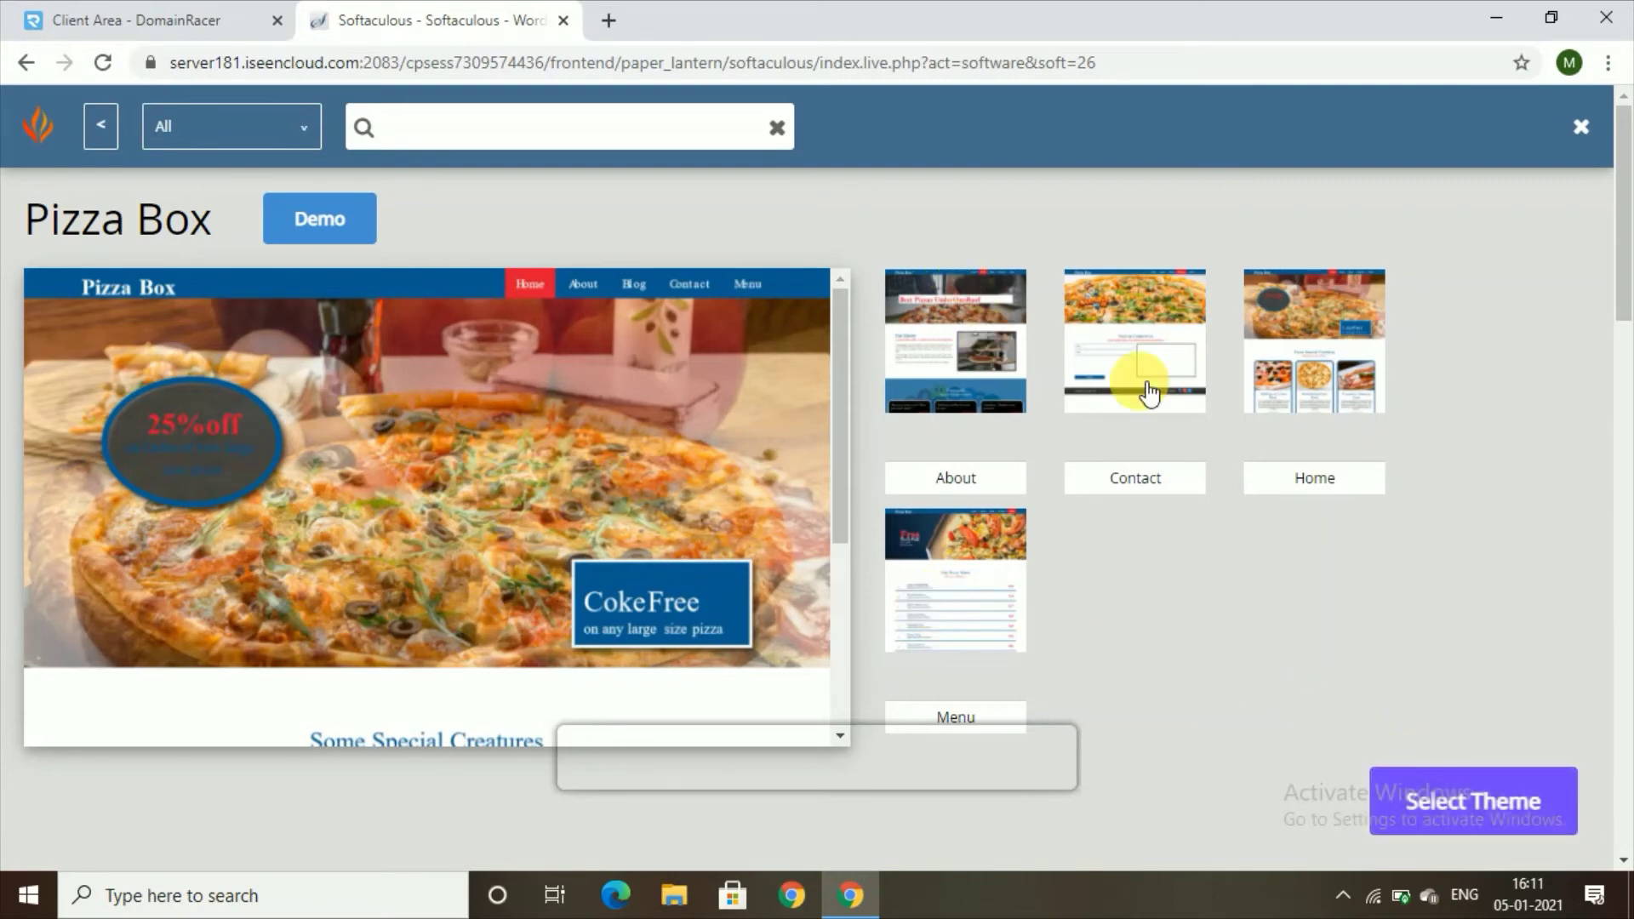
- Preview the Contact, Home and Menu pages of the Pizza Box theme and select it for the installation
{"action": "left_click", "coordinate": [1210, 400]}
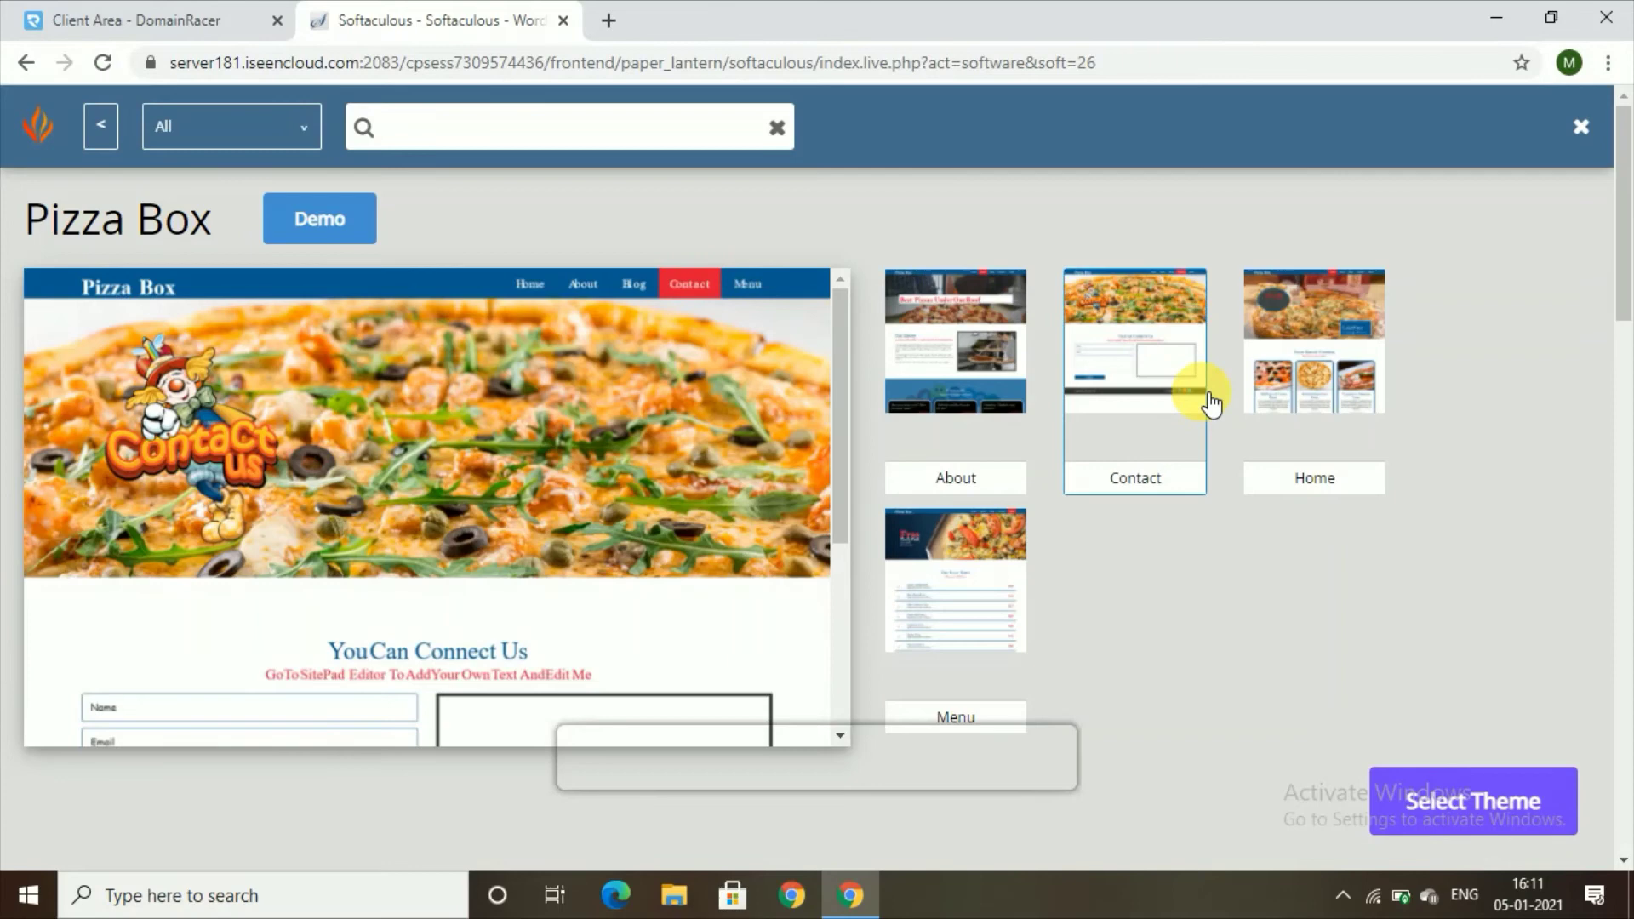
{"action": "left_click", "coordinate": [1293, 383]}
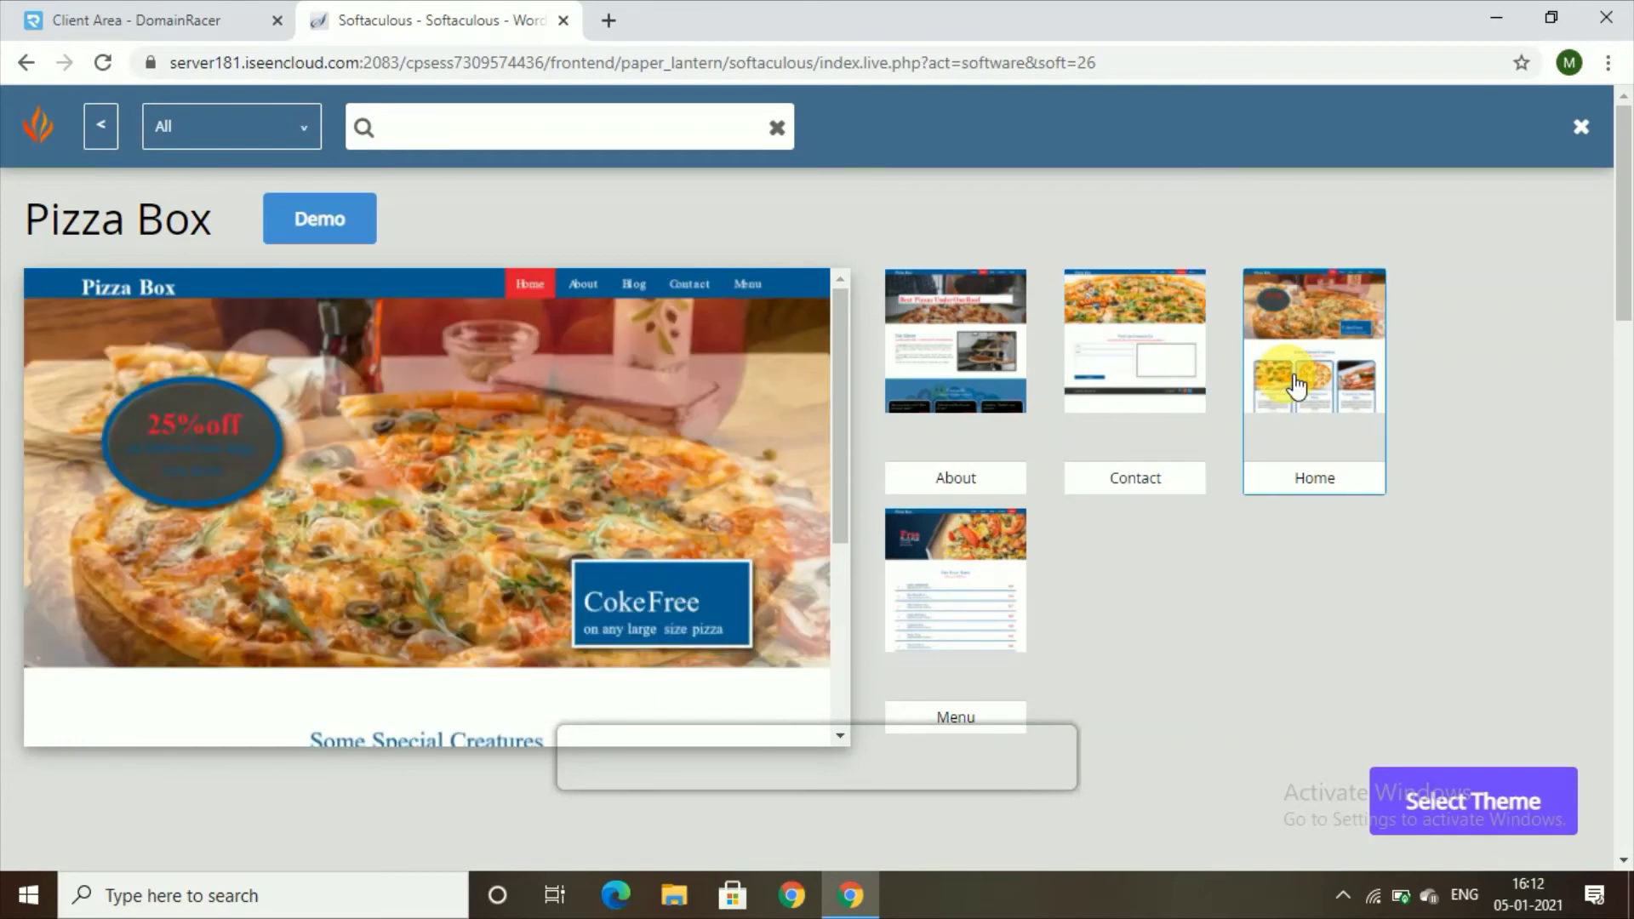
{"action": "left_click", "coordinate": [961, 610]}
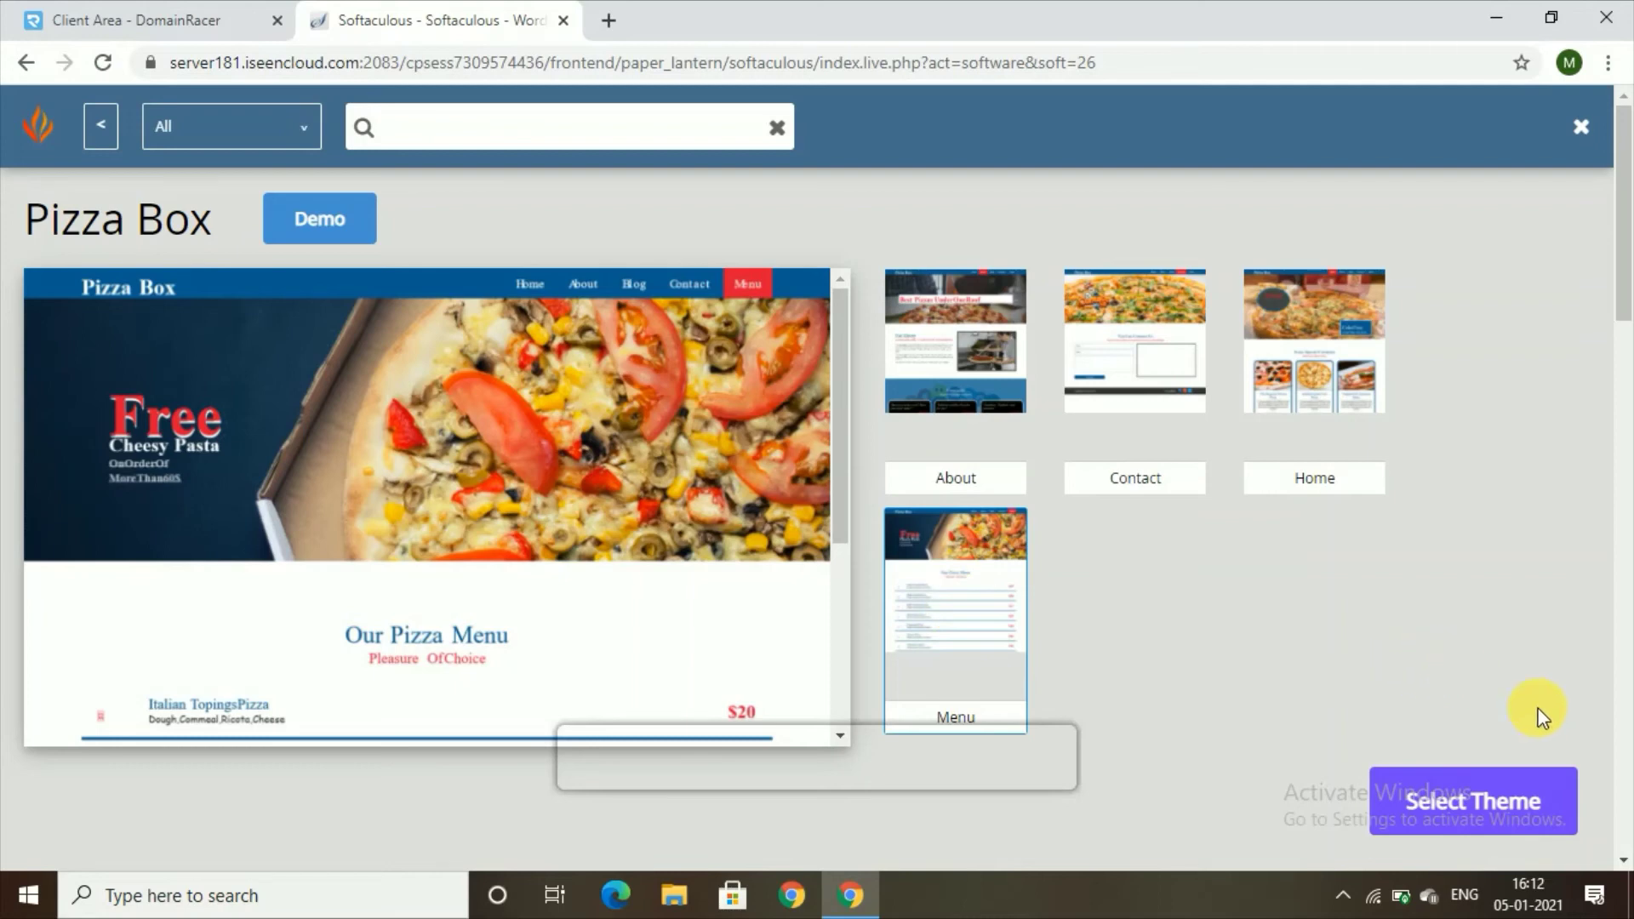
{"action": "left_click", "coordinate": [1482, 808]}
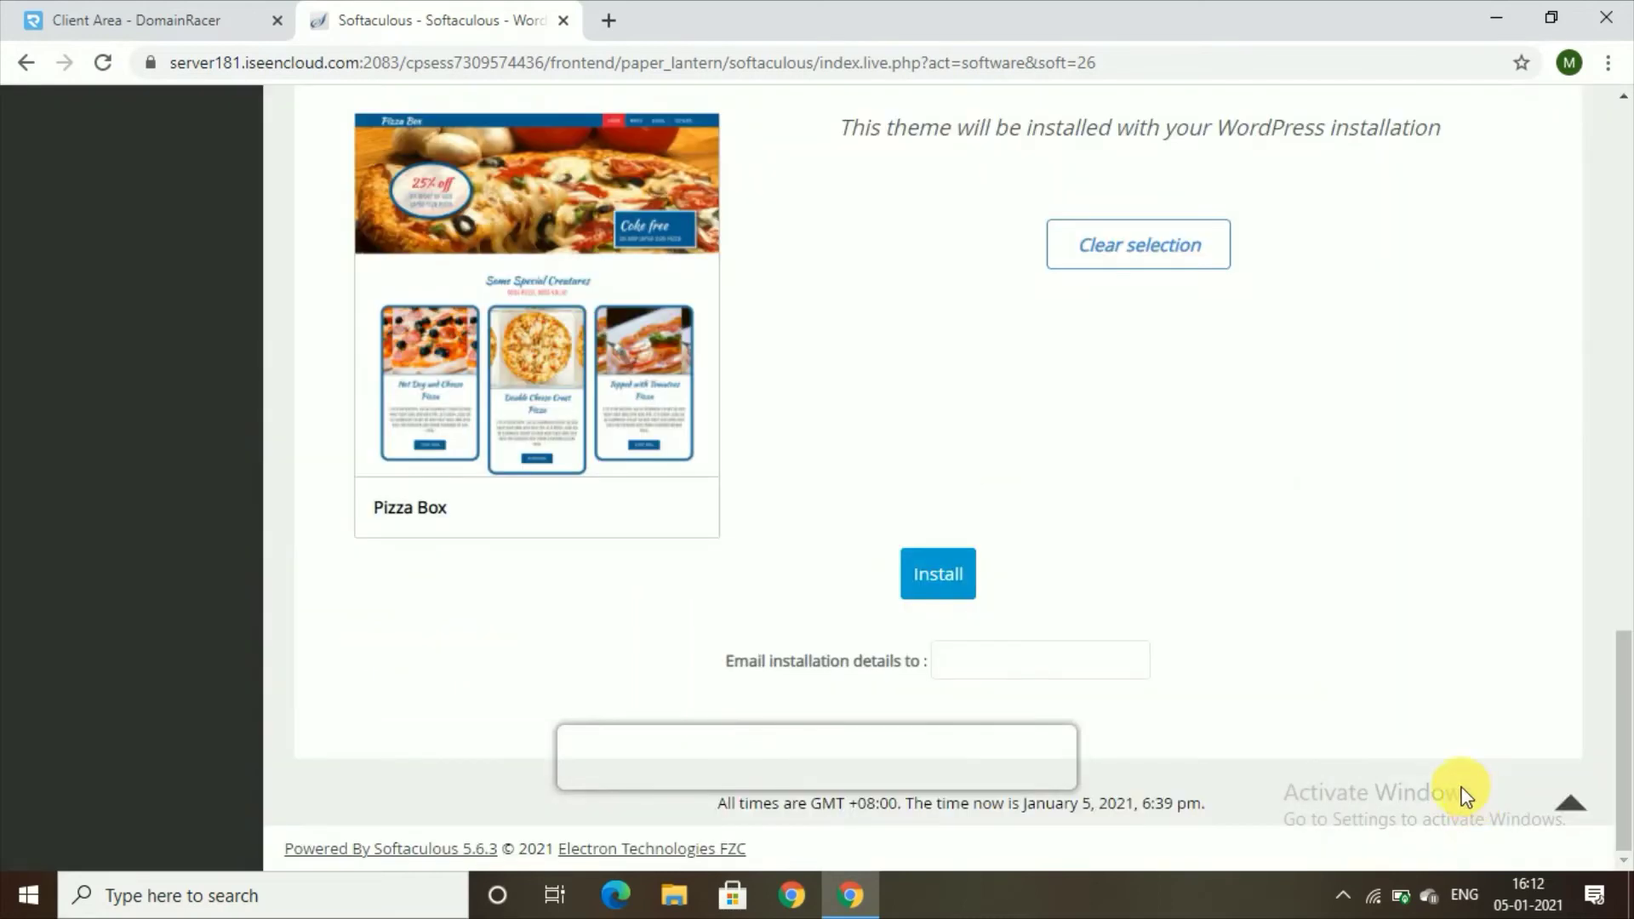
- Install WordPress with the selected theme and open the new website from its installation link
{"action": "left_click", "coordinate": [945, 571]}
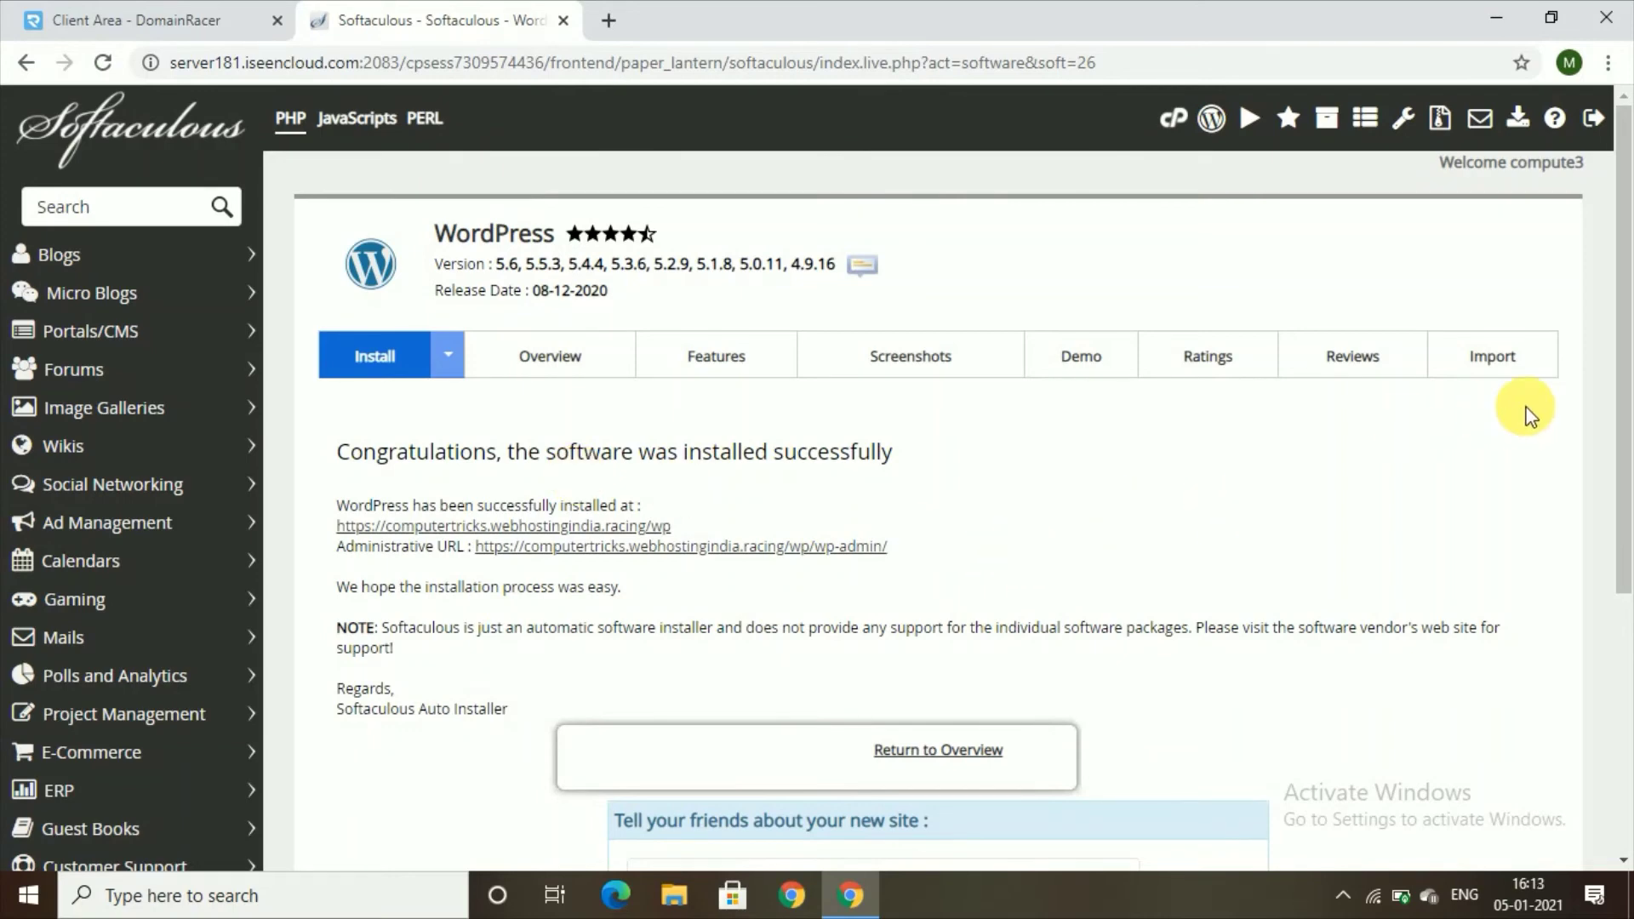
{"action": "left_click_drag", "start_coordinate": [1629, 413], "coordinate": [1630, 549]}
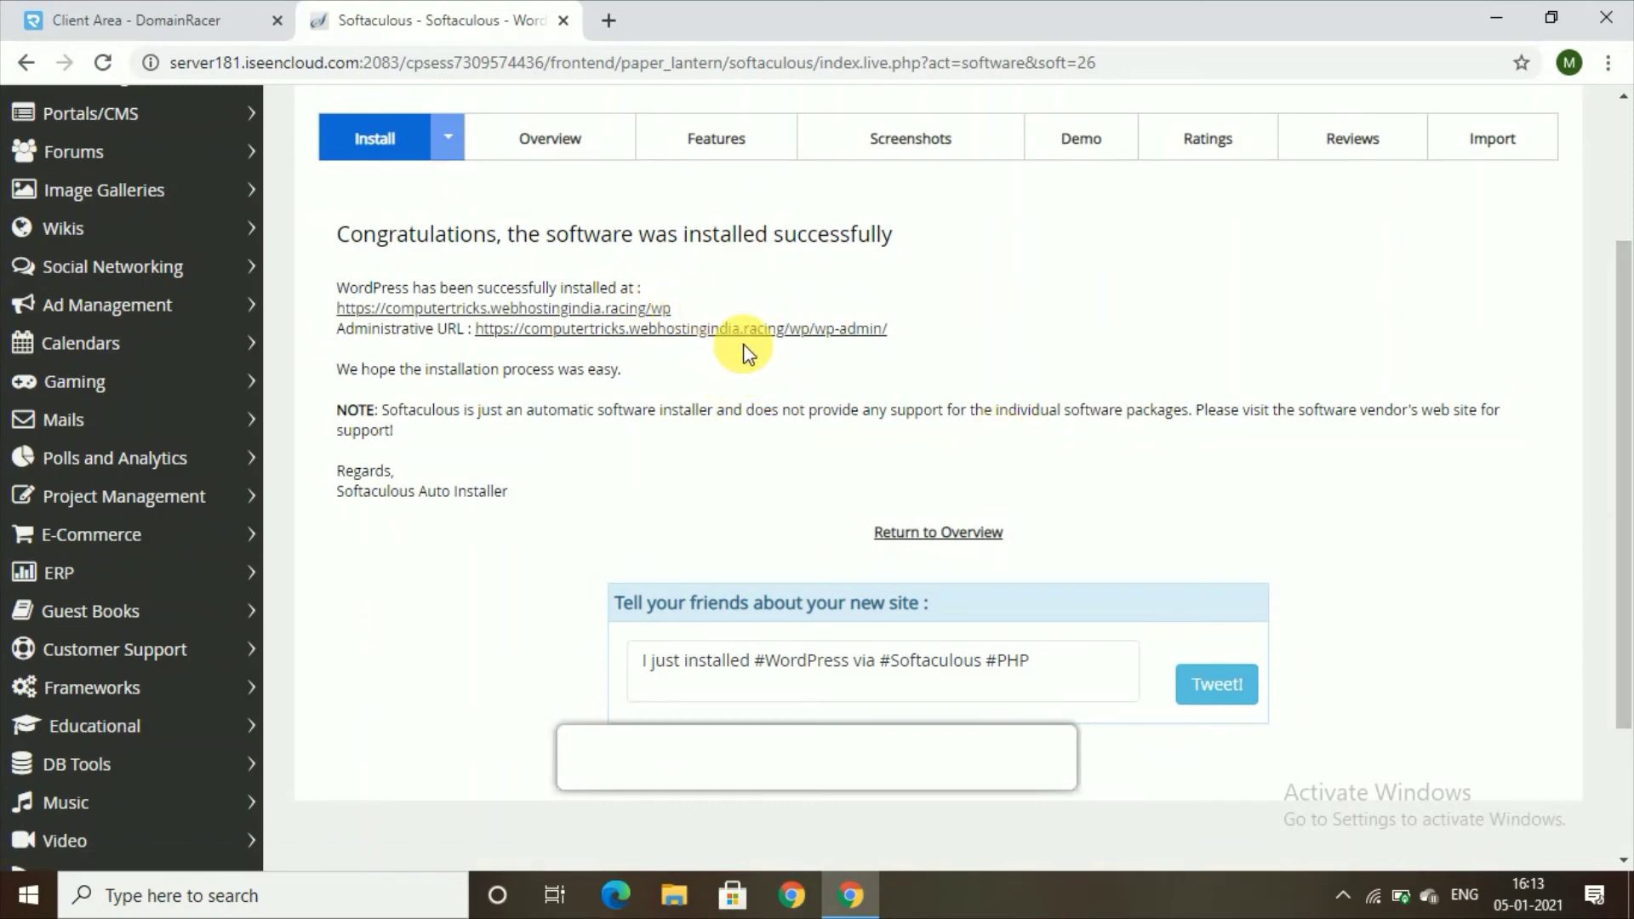
{"action": "left_click", "coordinate": [620, 308]}
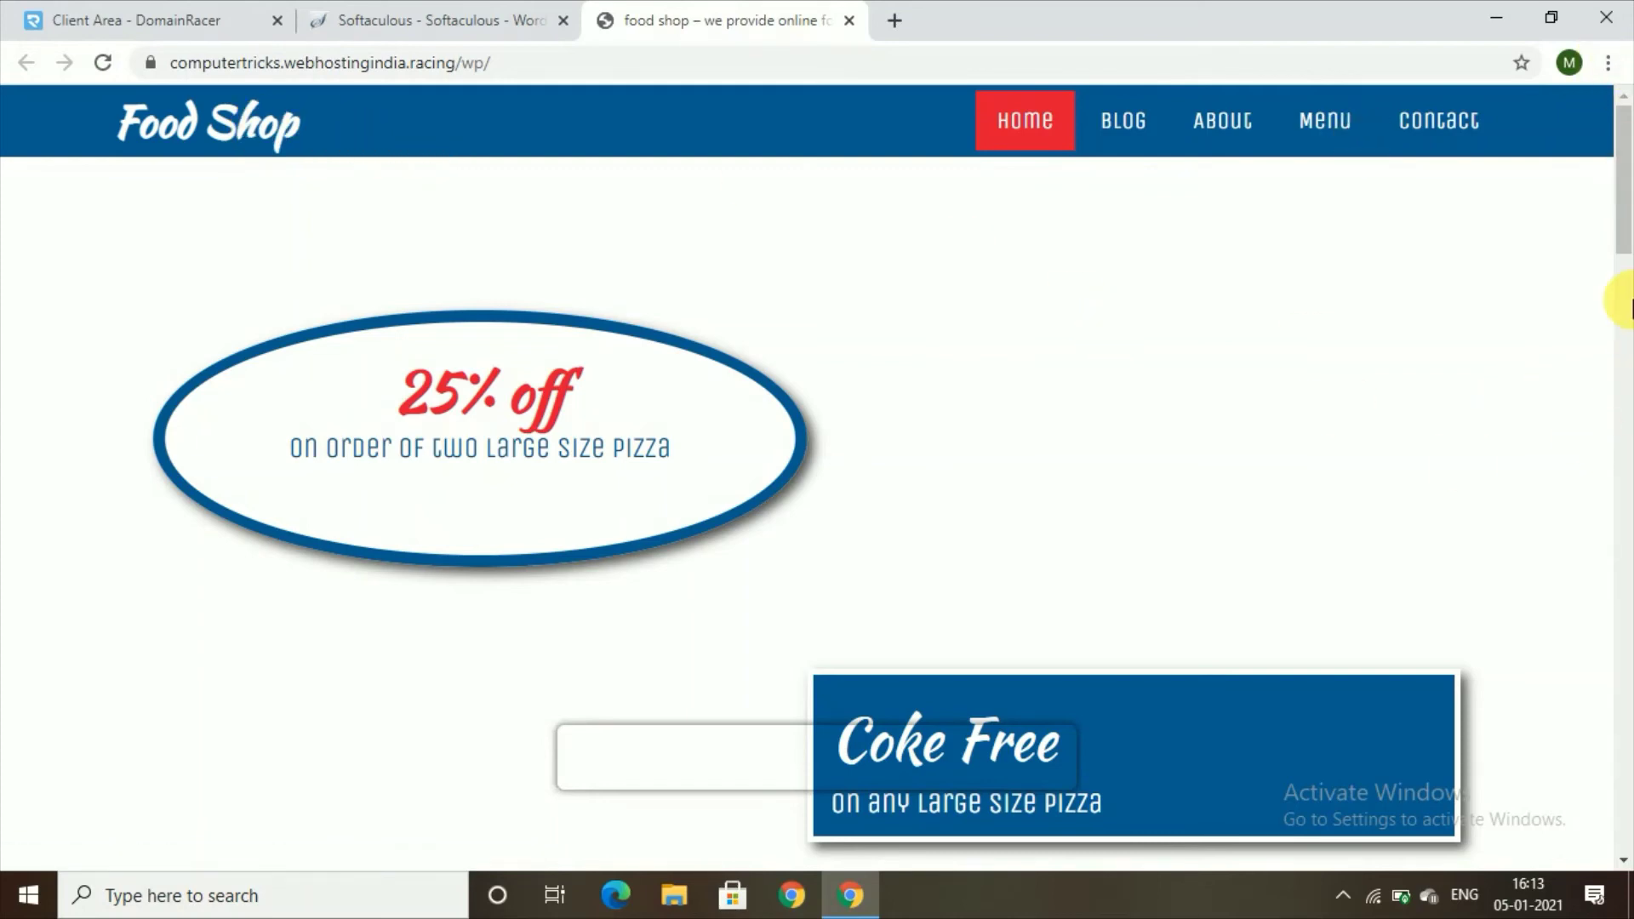
{"action": "mouse_move", "coordinate": [1624, 164]}
{"action": "left_mouse_down"}
{"action": "mouse_move", "coordinate": [1627, 367]}
{"action": "mouse_move", "coordinate": [1627, 153]}
{"action": "left_mouse_up"}
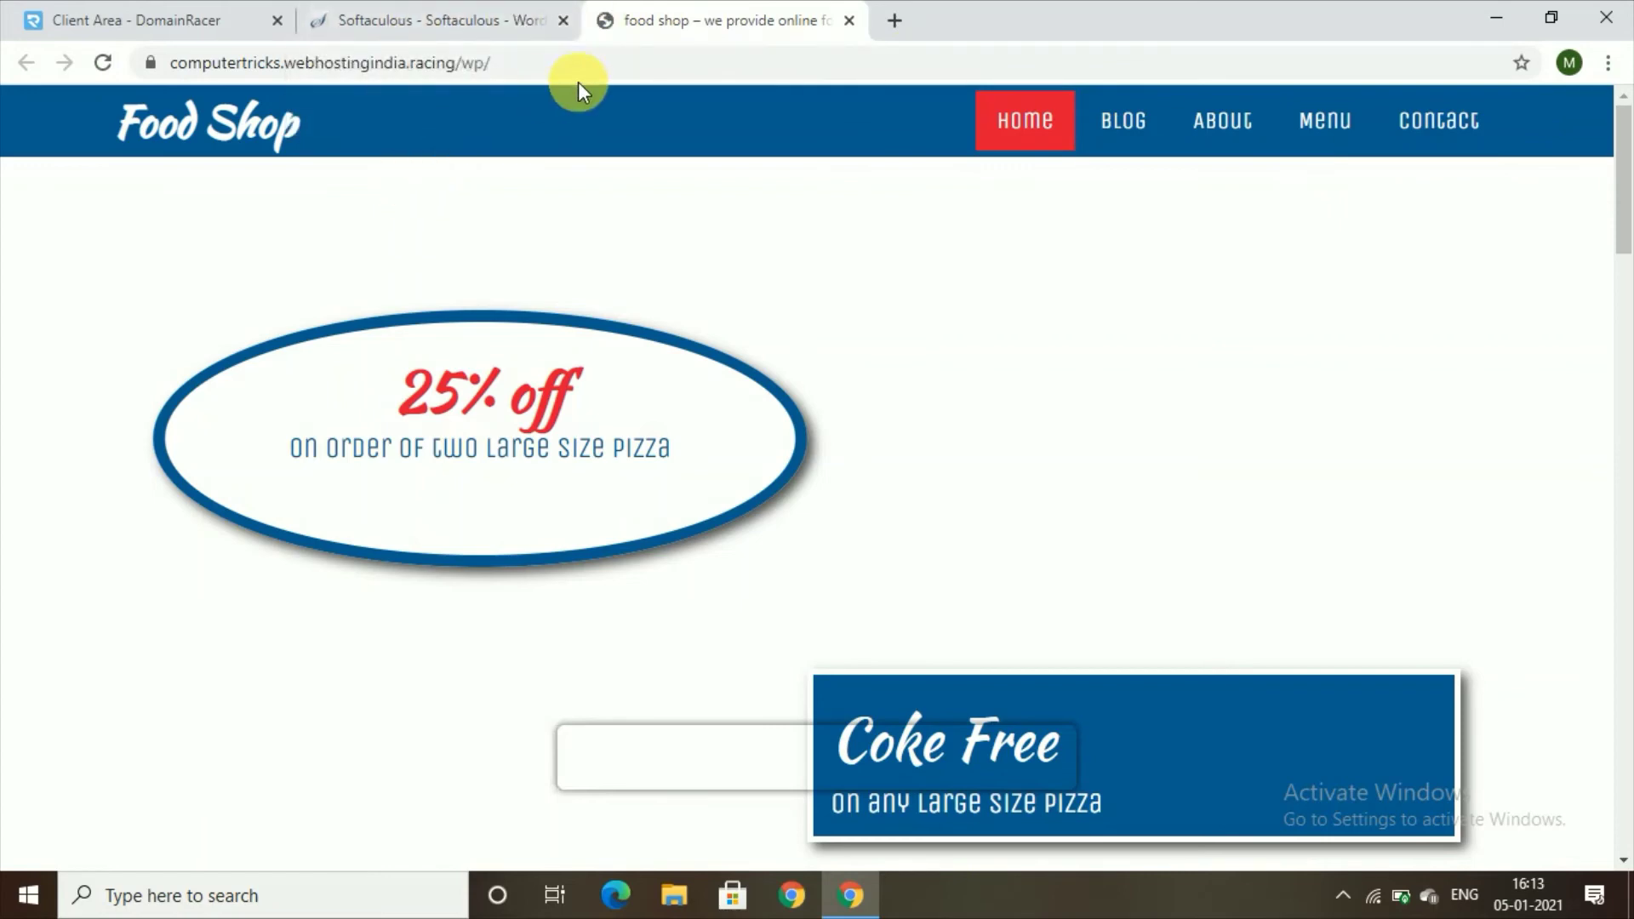
{"action": "left_click", "coordinate": [582, 75]}
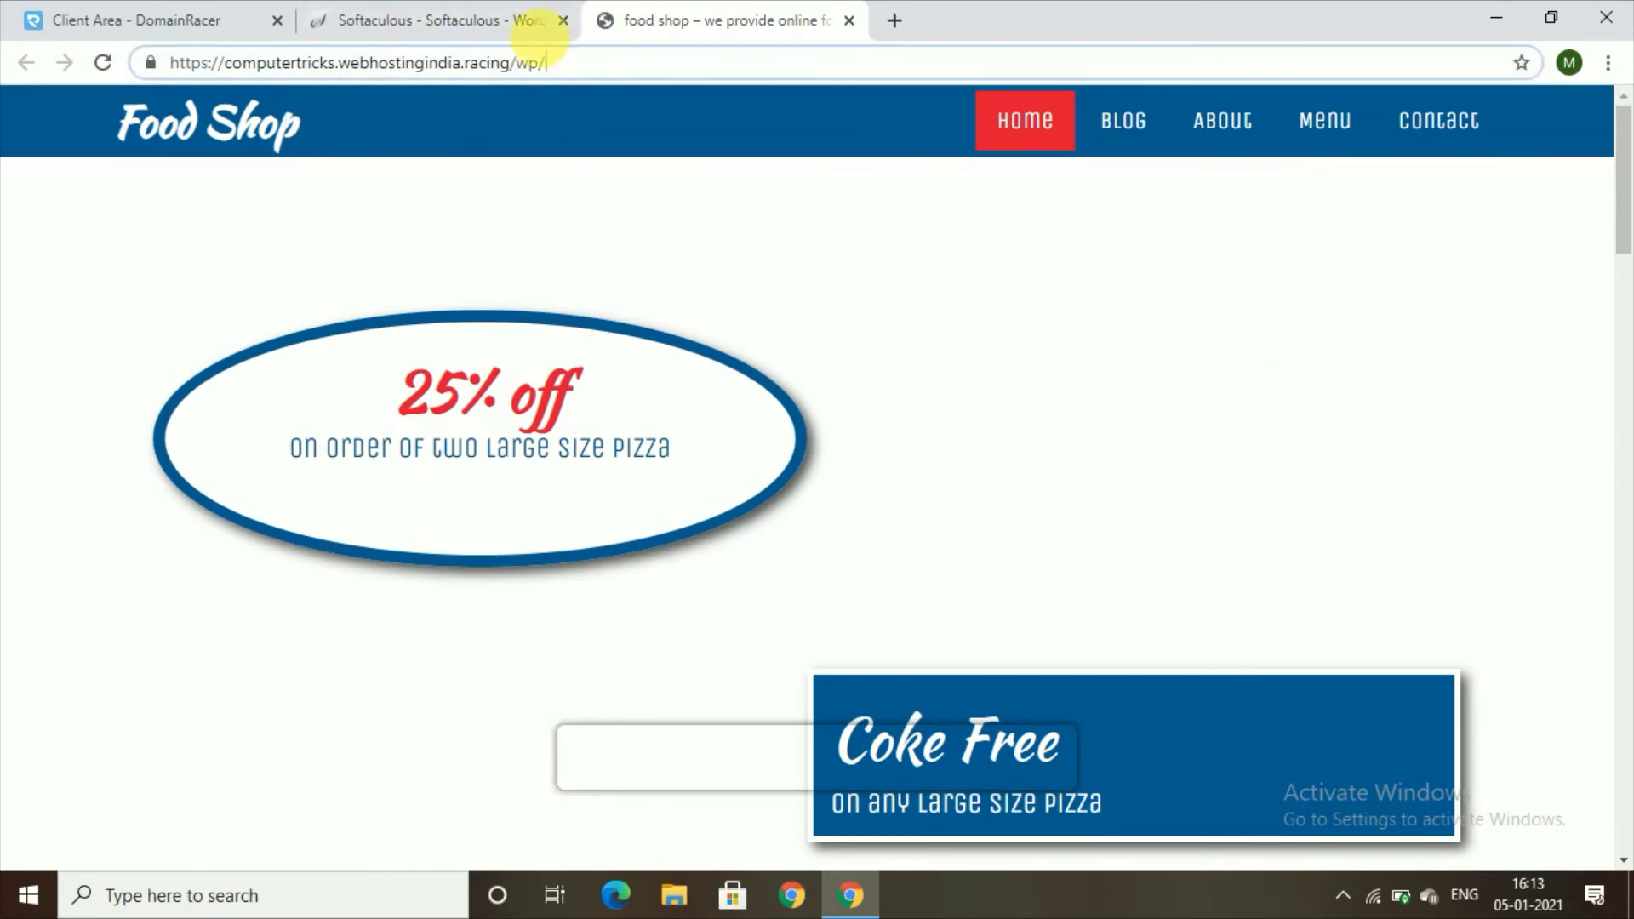
- Return to the Softaculous installation page and open the WordPress admin dashboard through the administrative URL
{"action": "left_click", "coordinate": [492, 20]}
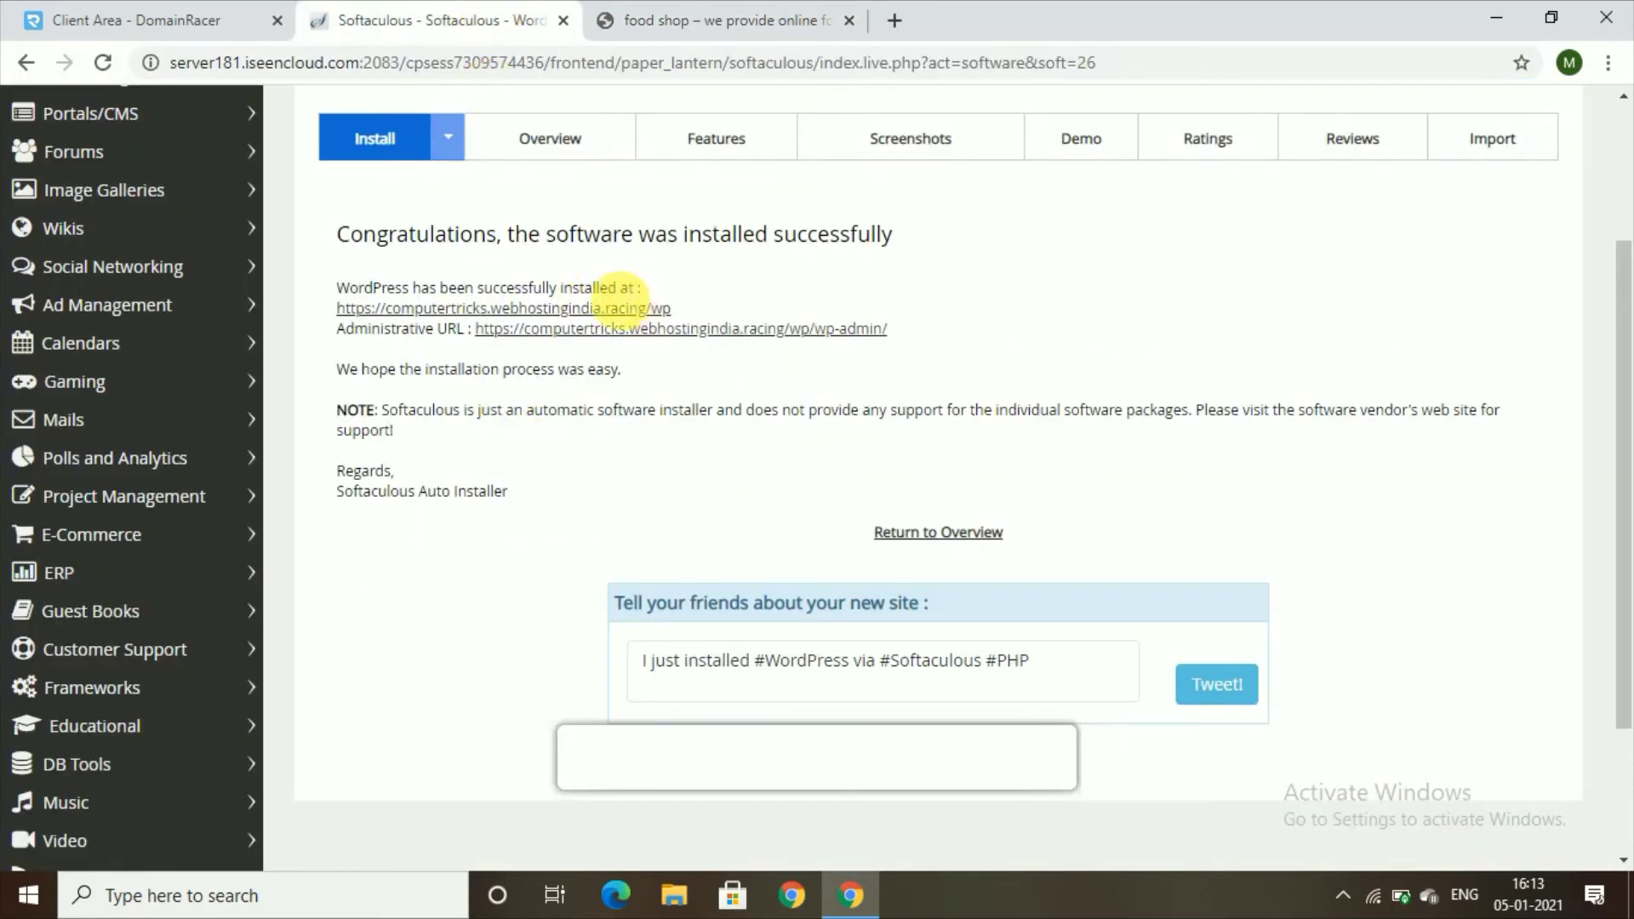
{"action": "left_click", "coordinate": [617, 330]}
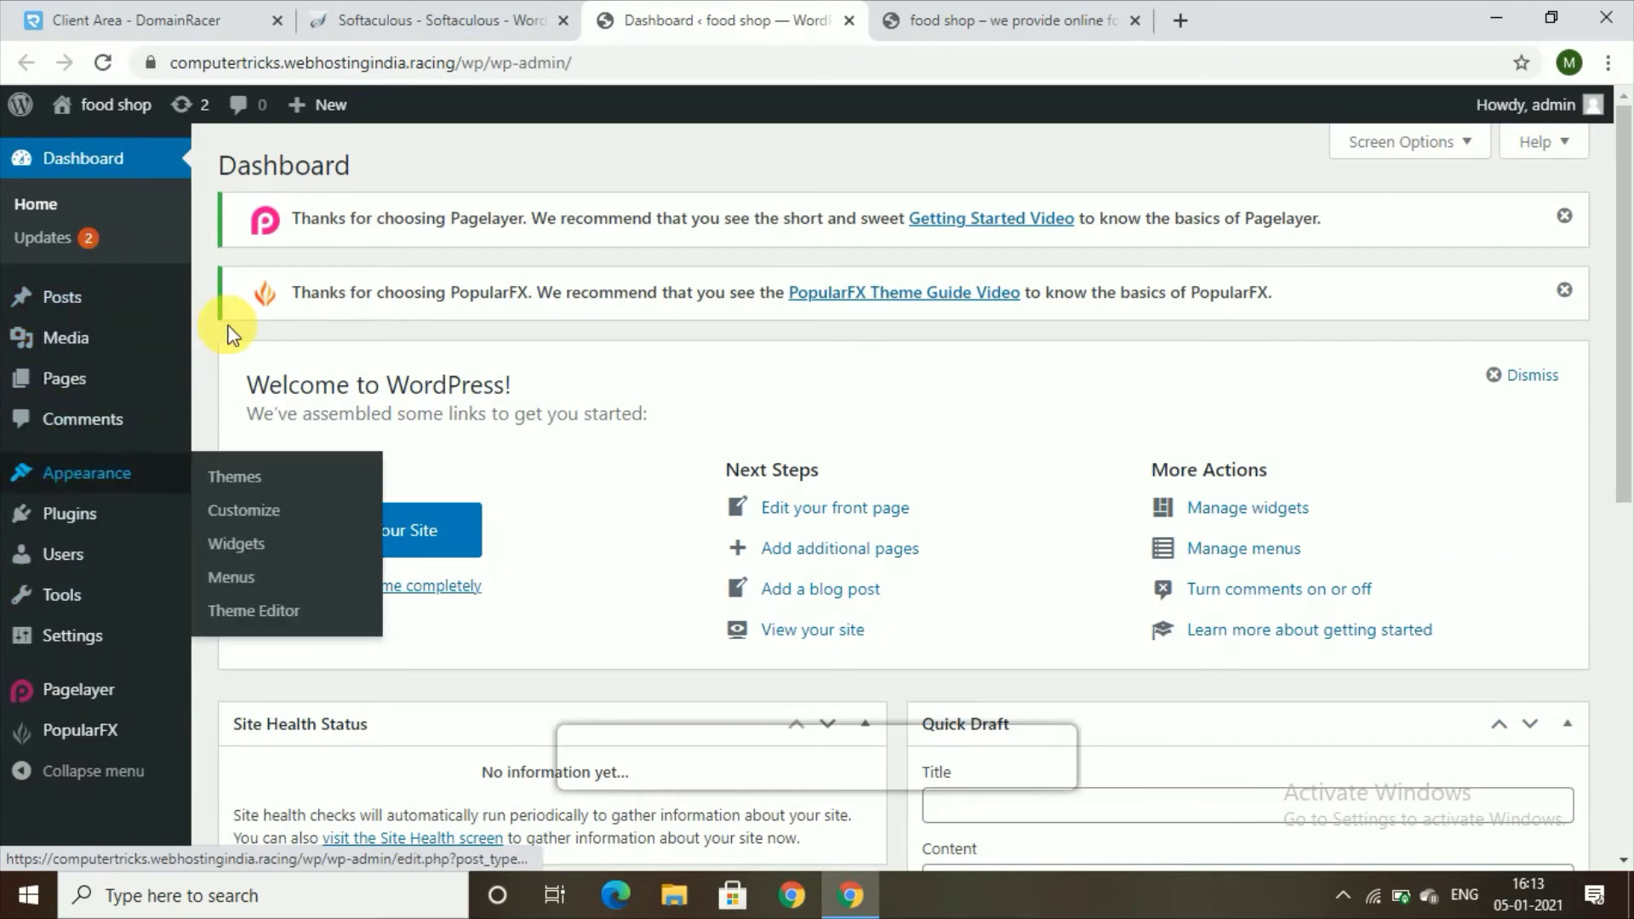
- View the installed plugins, look over the Users, Tools, Media and Posts options, and return to the dashboard home
{"action": "mouse_move", "coordinate": [104, 521]}
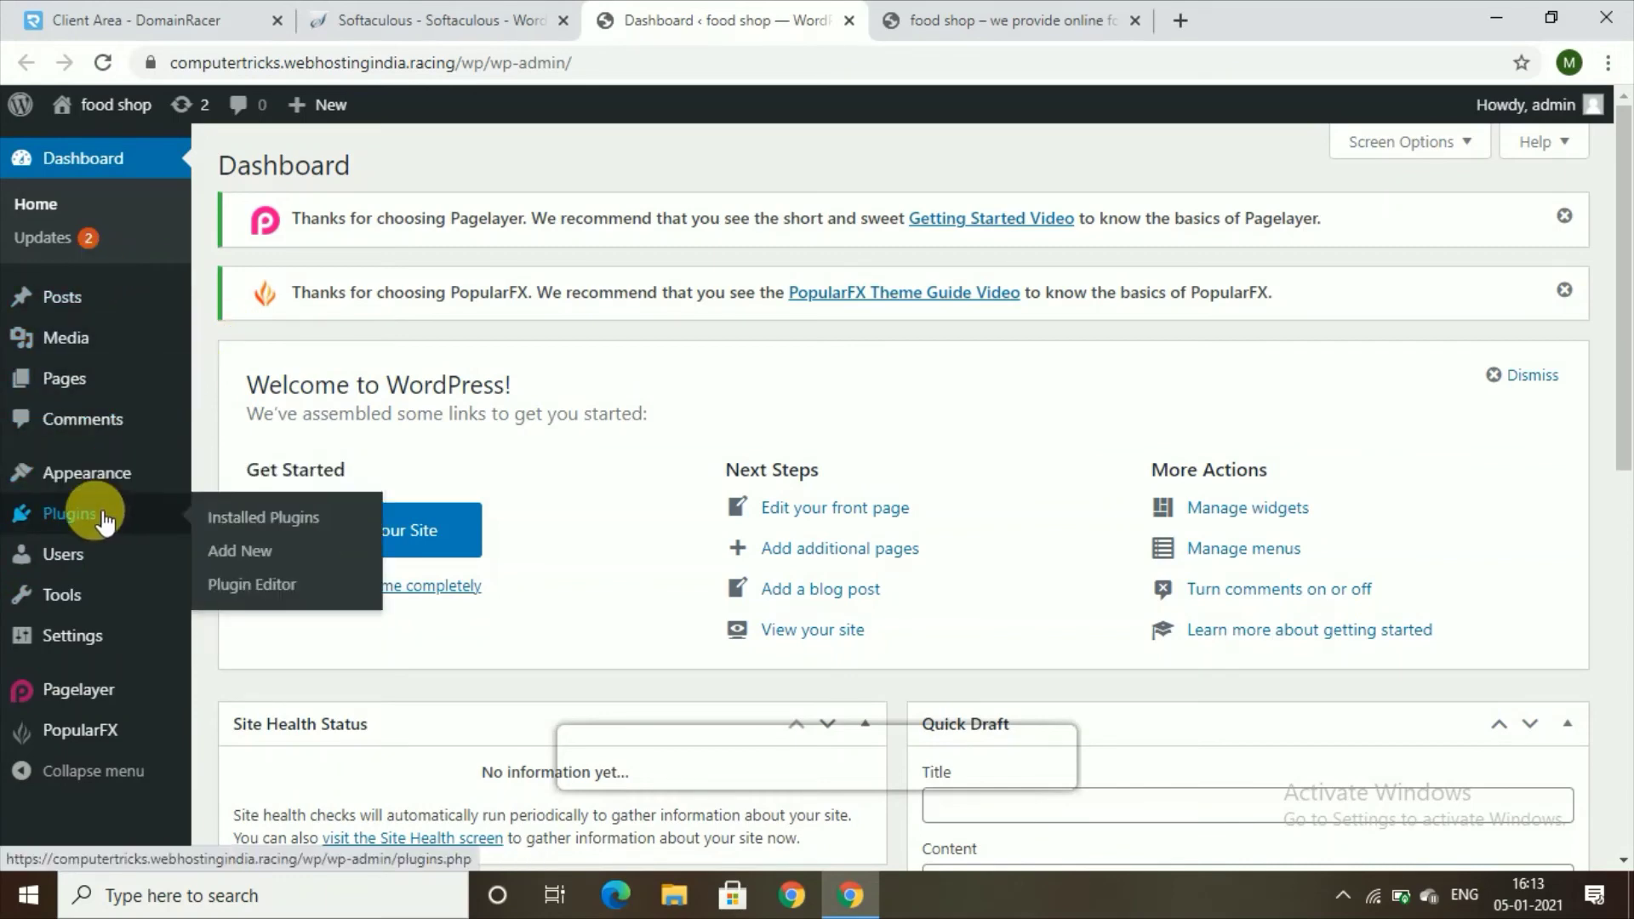
{"action": "left_click", "coordinate": [104, 521]}
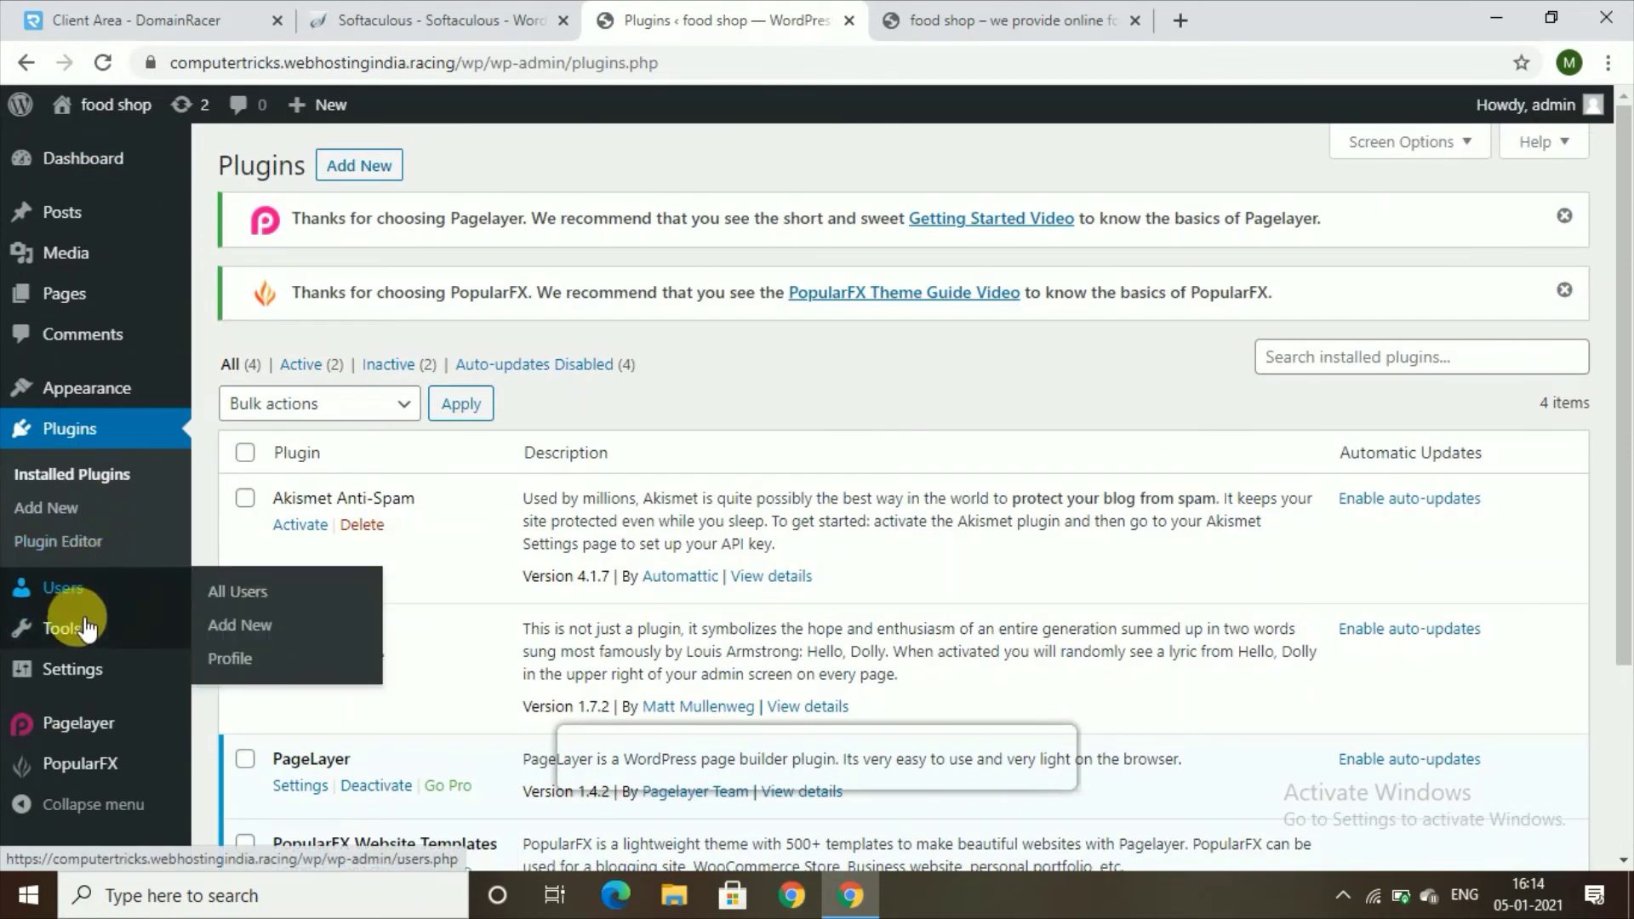
{"action": "mouse_move", "coordinate": [85, 634]}
{"action": "mouse_move", "coordinate": [86, 591]}
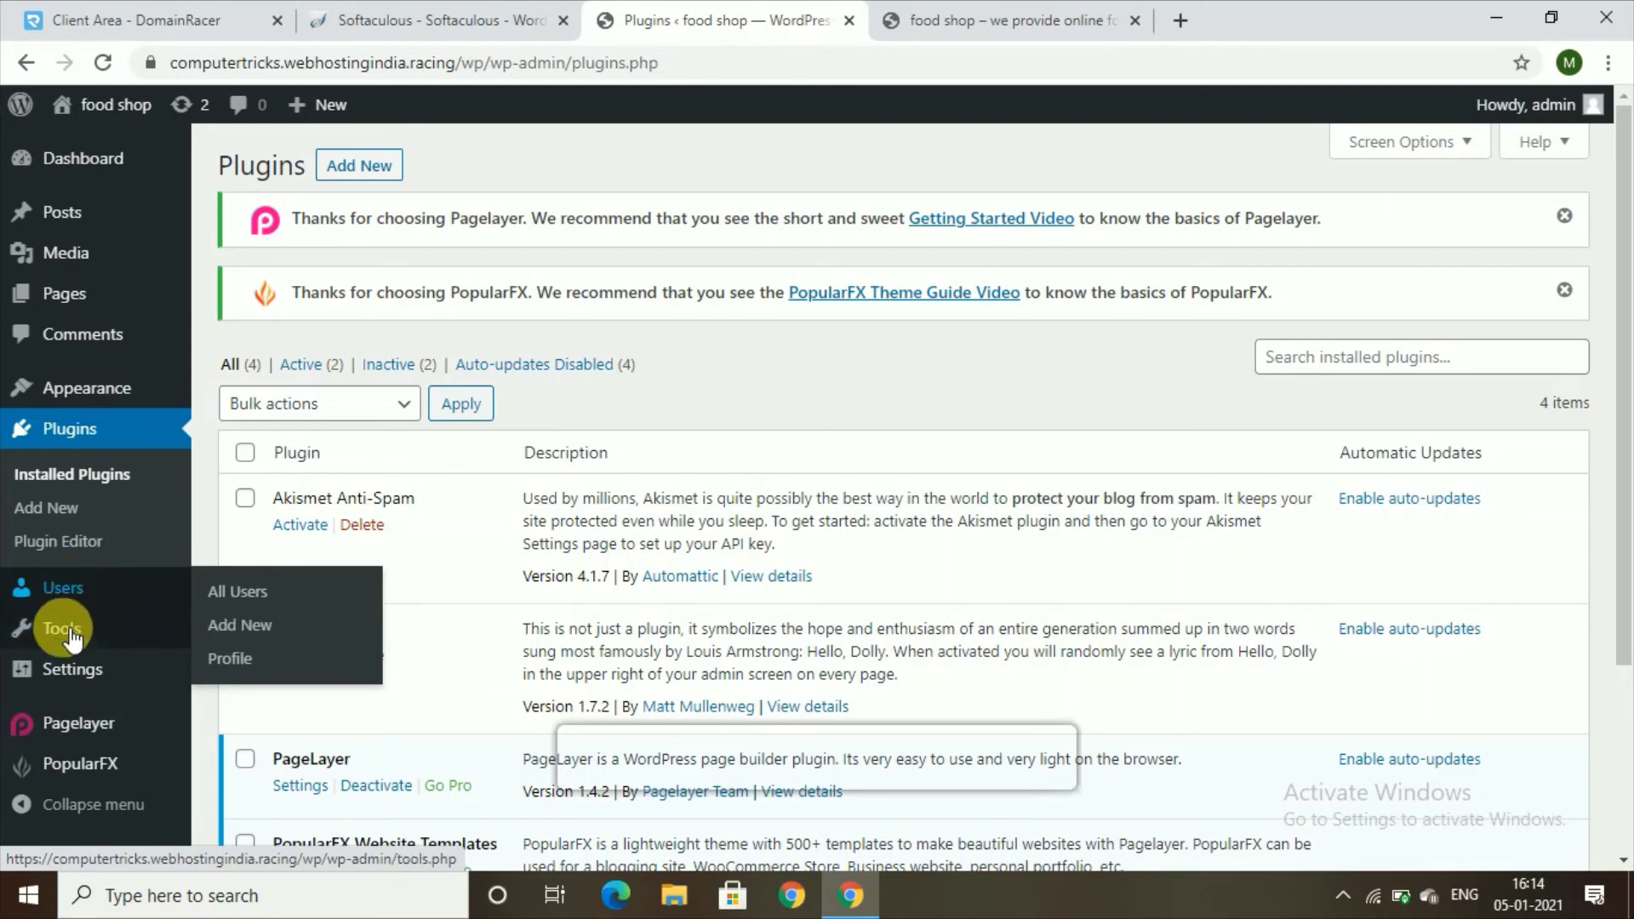
{"action": "mouse_move", "coordinate": [53, 693]}
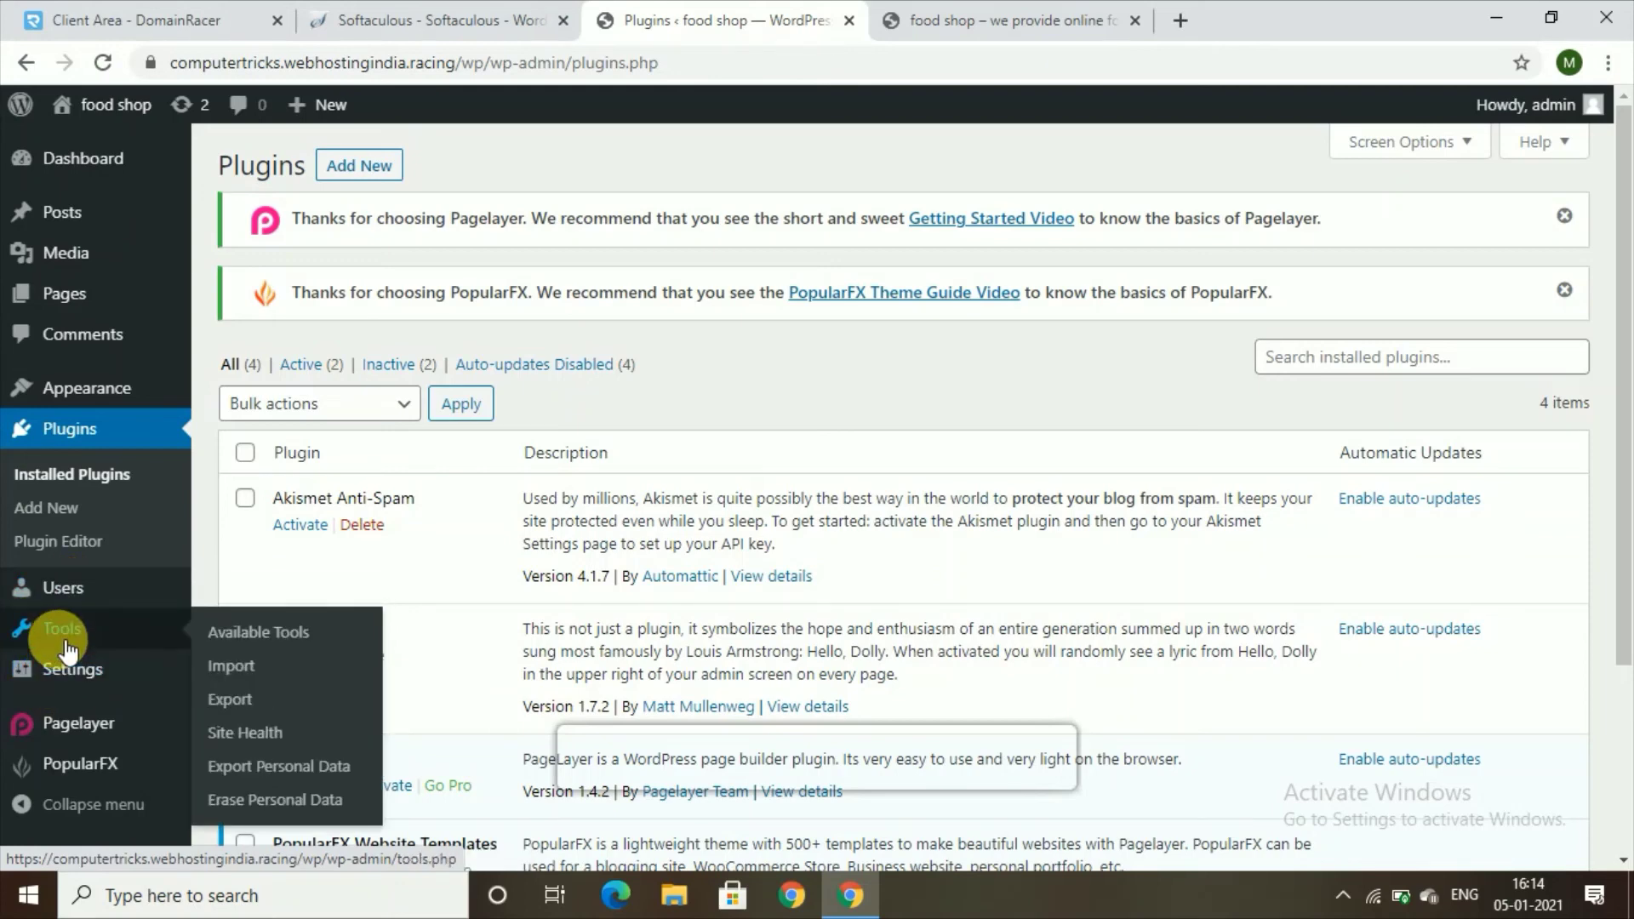
{"action": "mouse_move", "coordinate": [90, 320]}
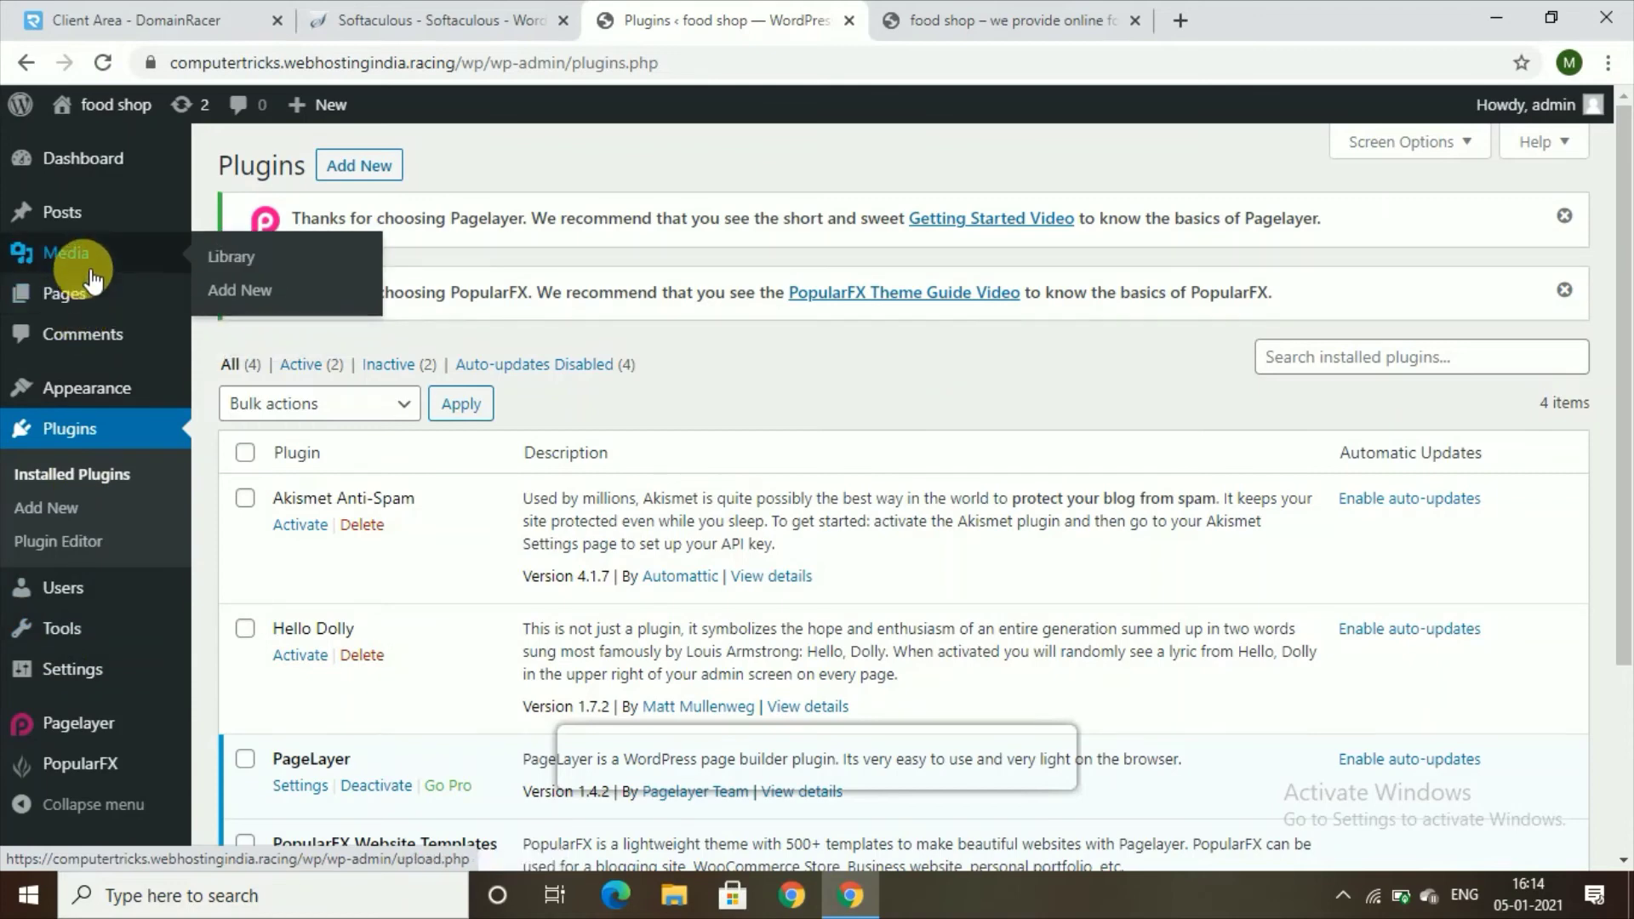
{"action": "mouse_move", "coordinate": [105, 225]}
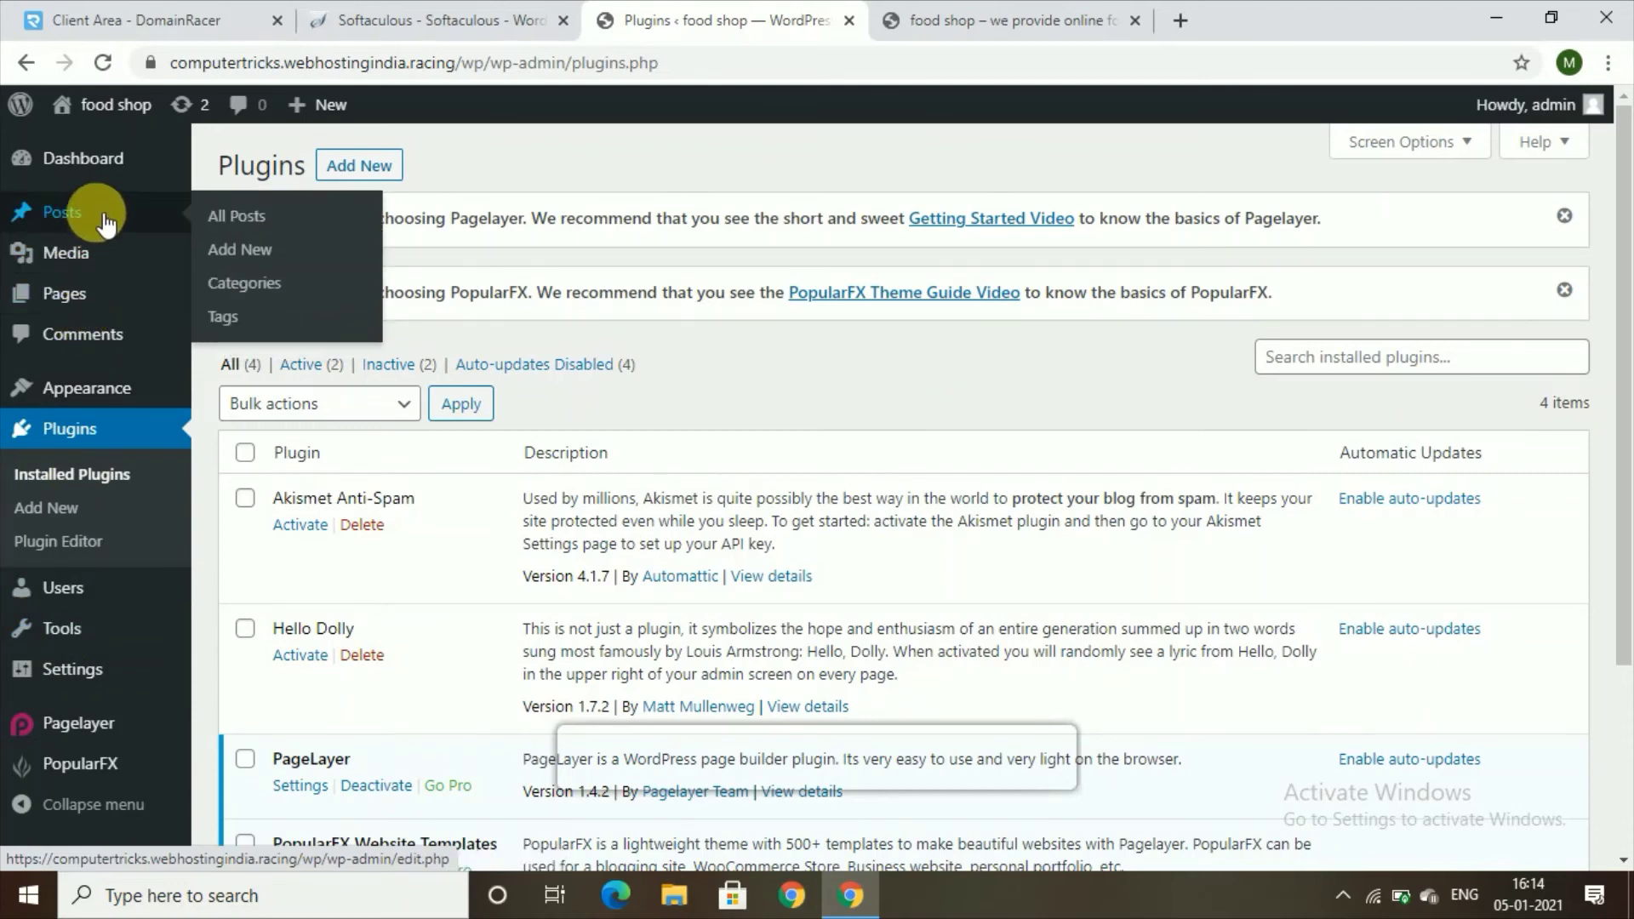
{"action": "left_click", "coordinate": [117, 164]}
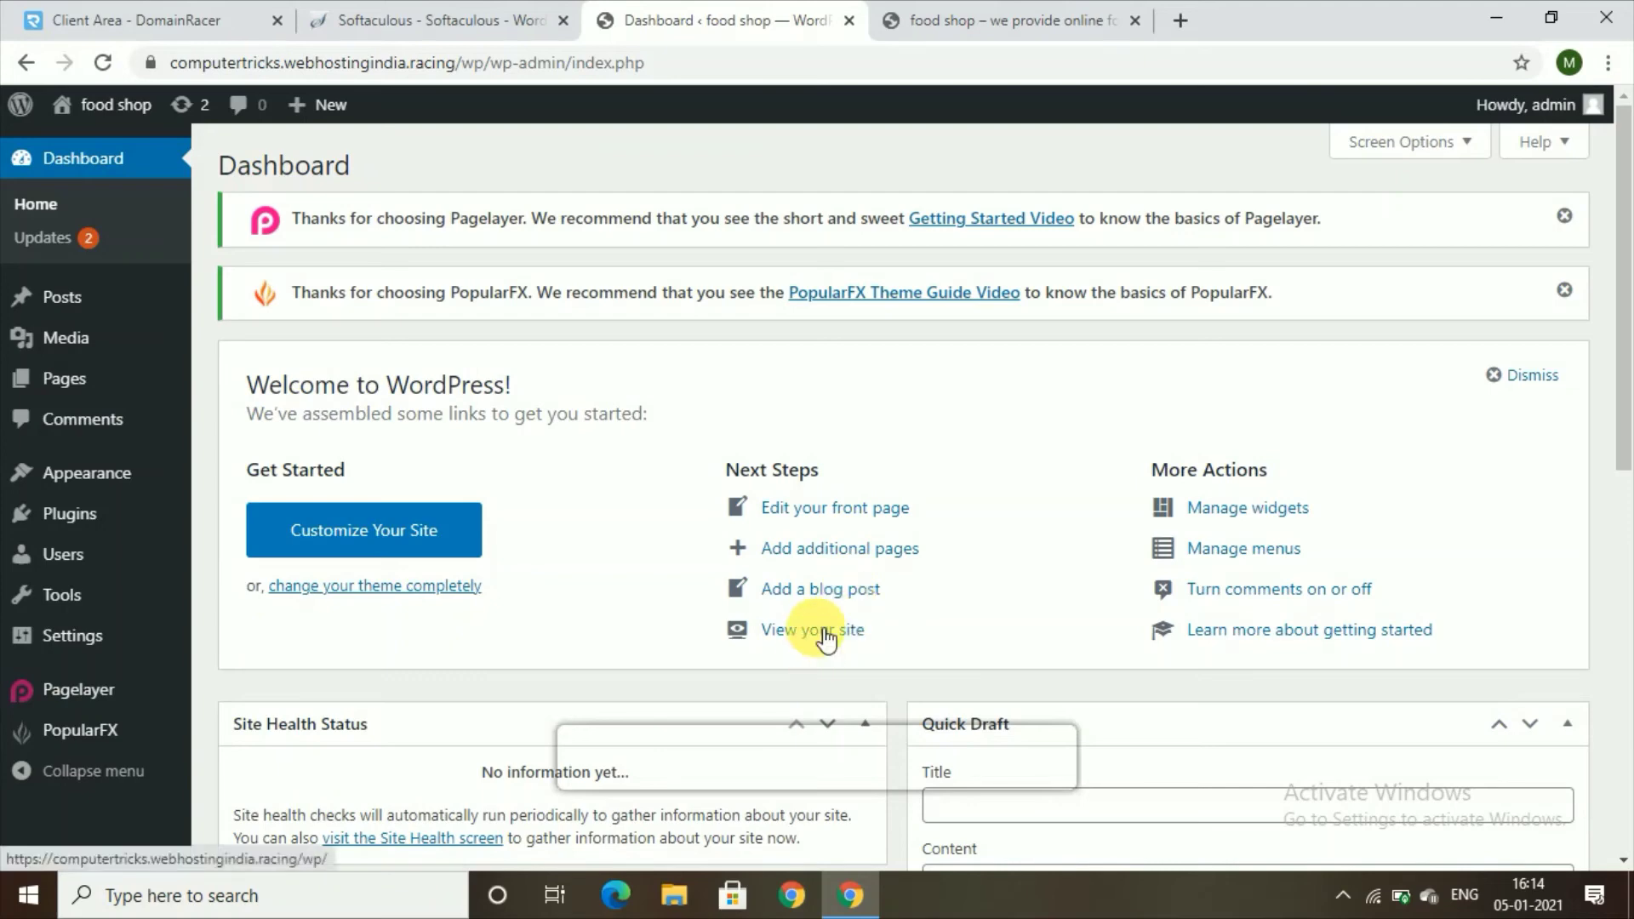
- Look over the dashboard widgets and switch to the food shop website to view its Blog page
{"action": "scroll", "coordinate": [1626, 510], "scroll_direction": "down", "scroll_amount": 5}
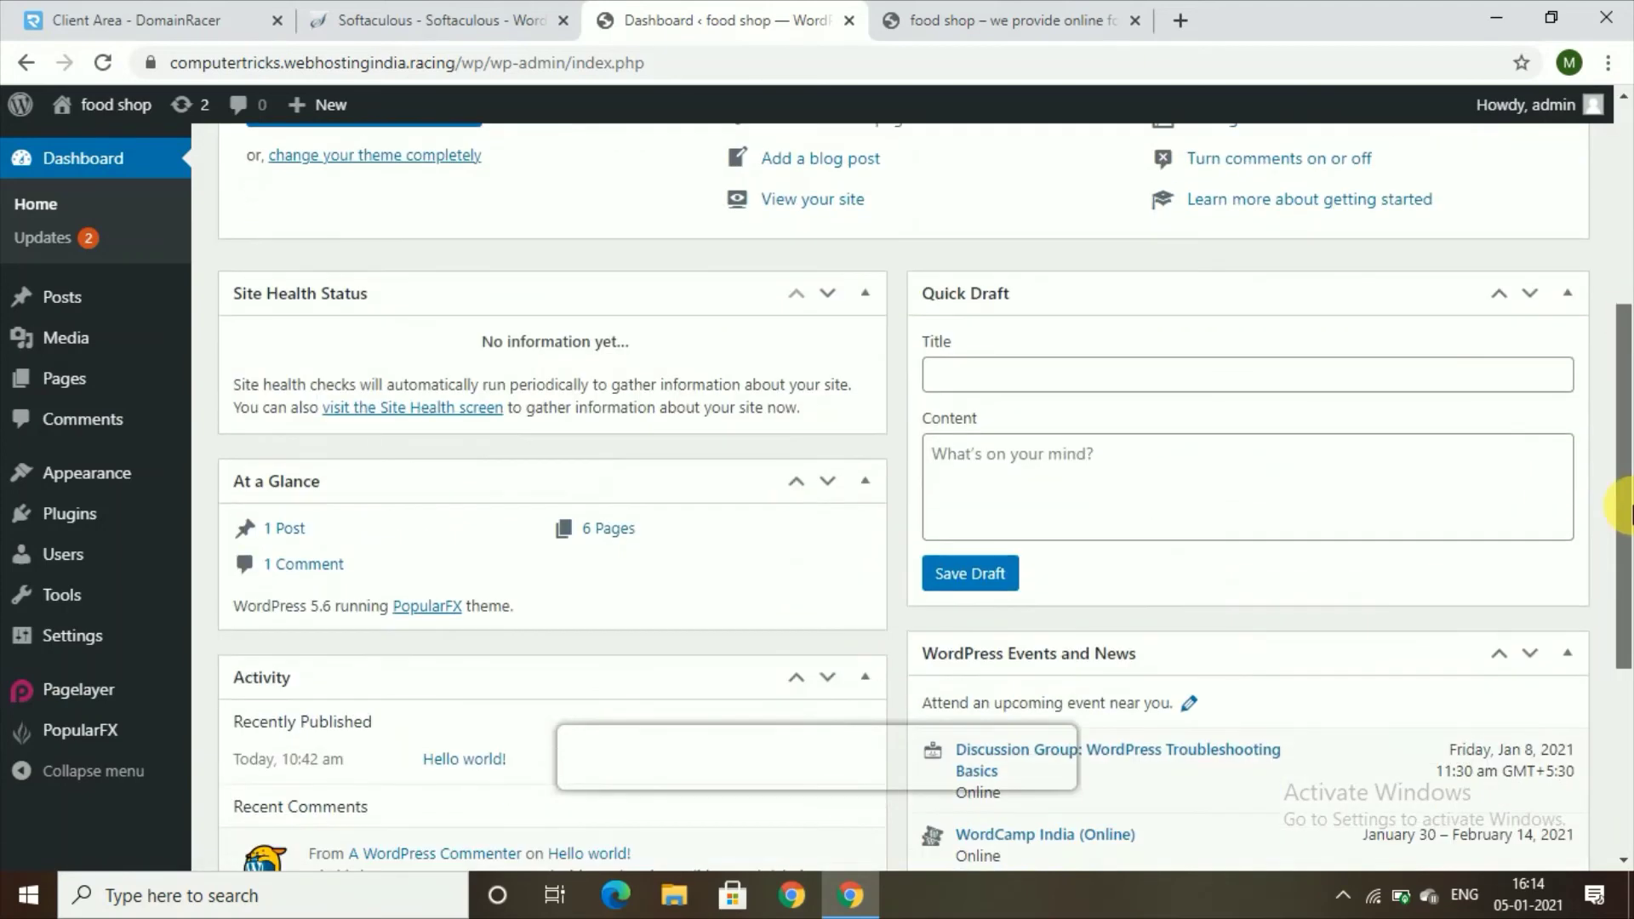
{"action": "left_click", "coordinate": [1058, 12]}
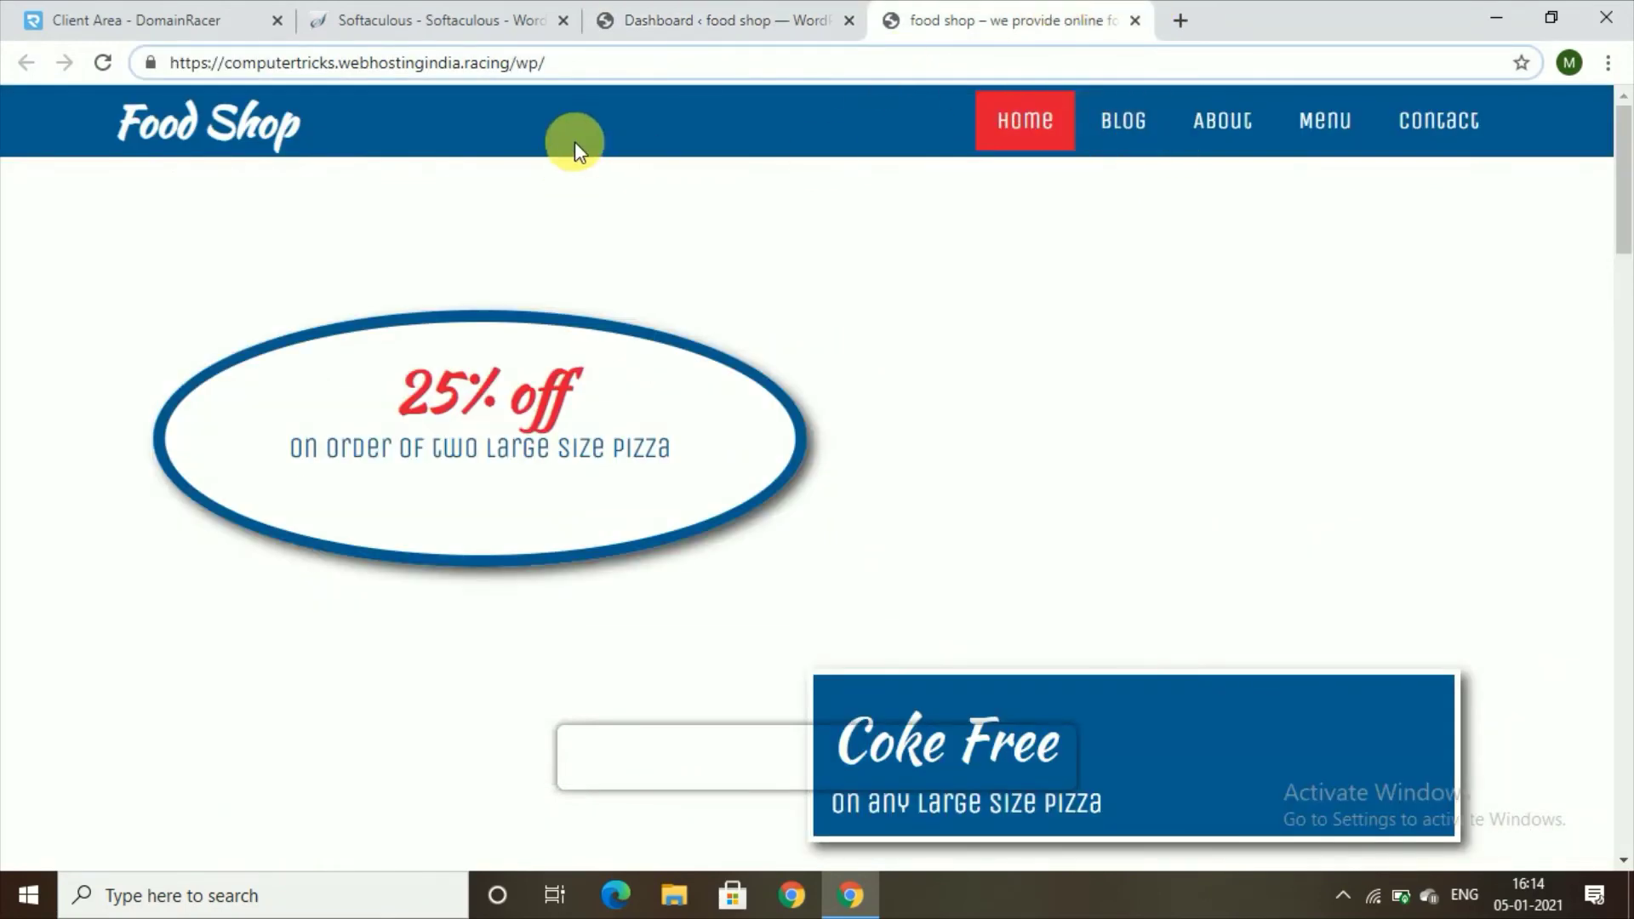
{"action": "left_click", "coordinate": [1151, 128]}
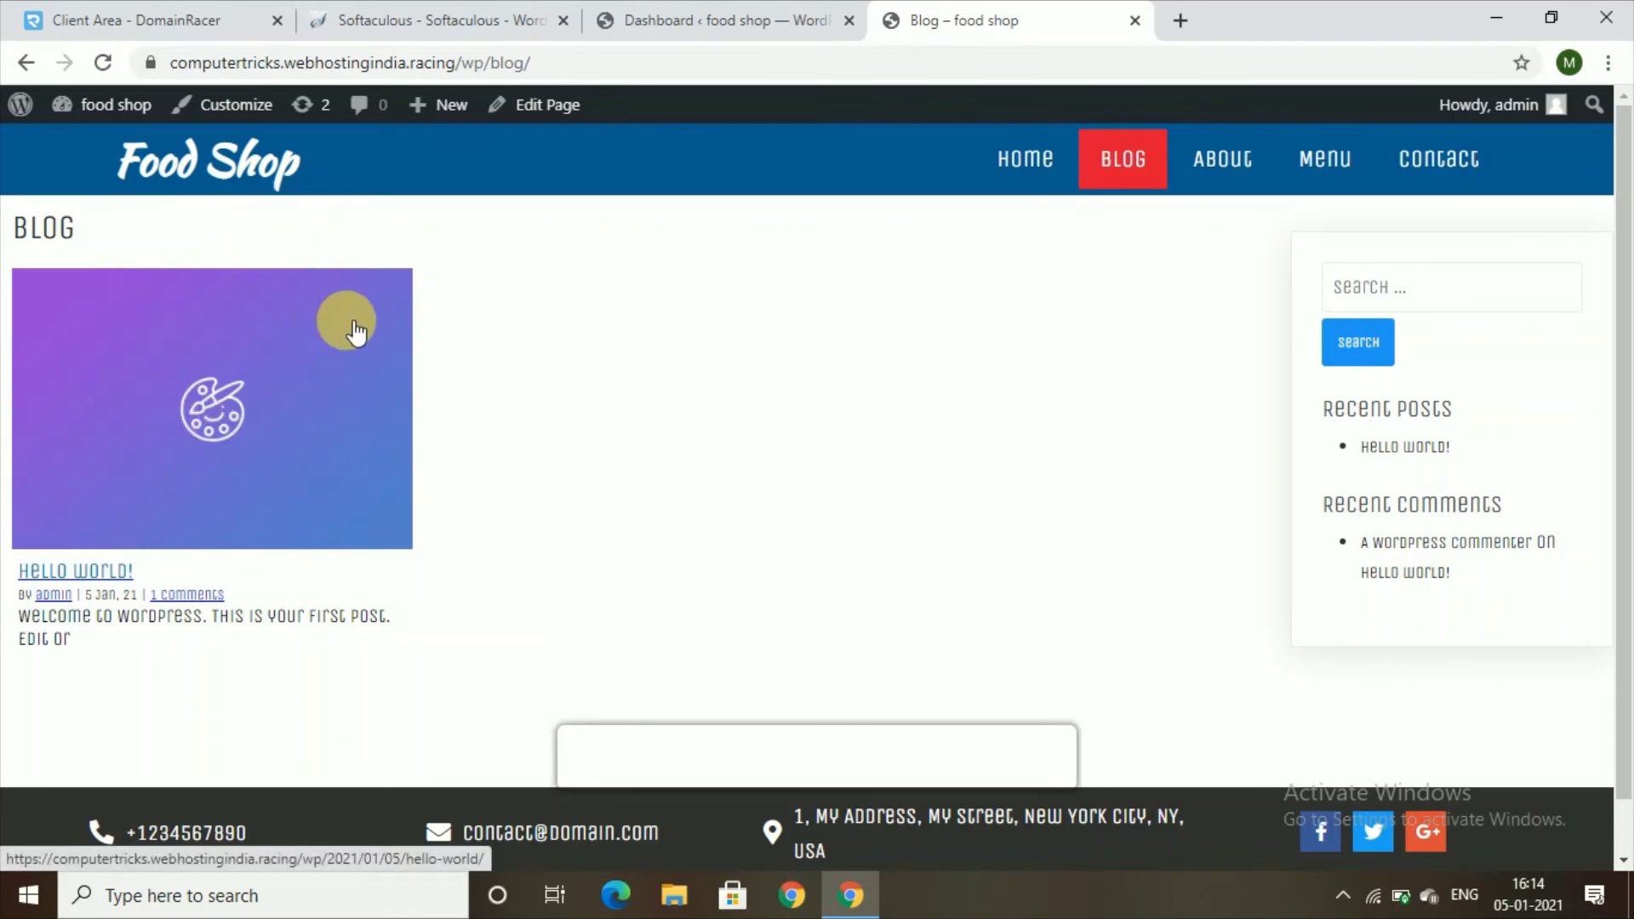
- Open the site customizer, view the Header, Footer, Templates, Pages options, and close the customizer
{"action": "left_click", "coordinate": [187, 106]}
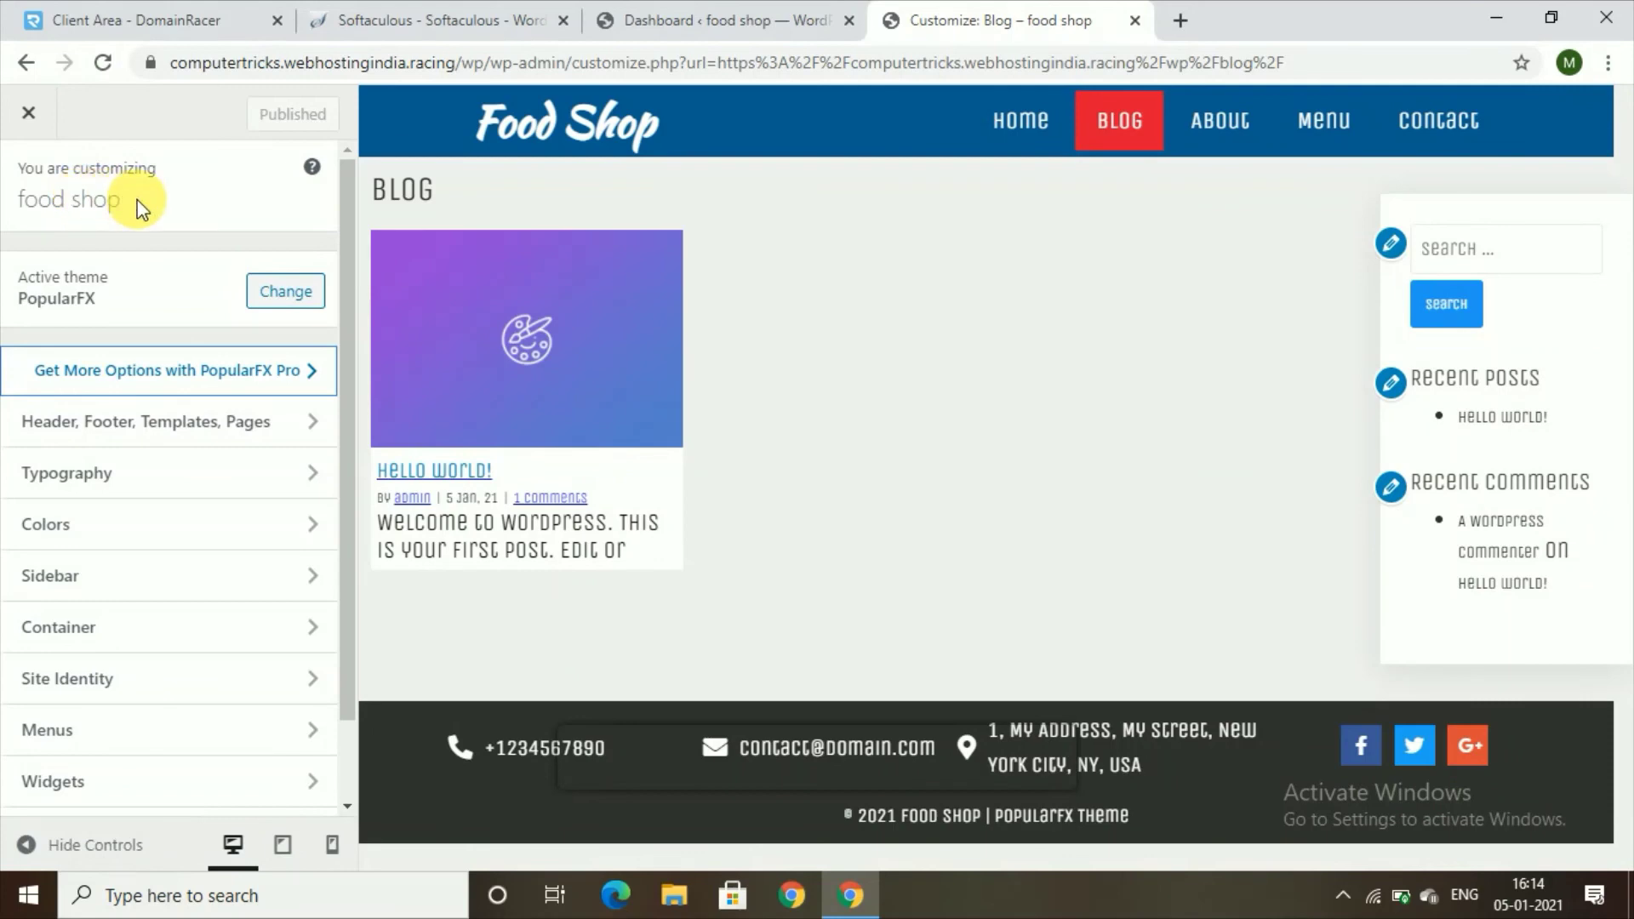
{"action": "left_click", "coordinate": [281, 430]}
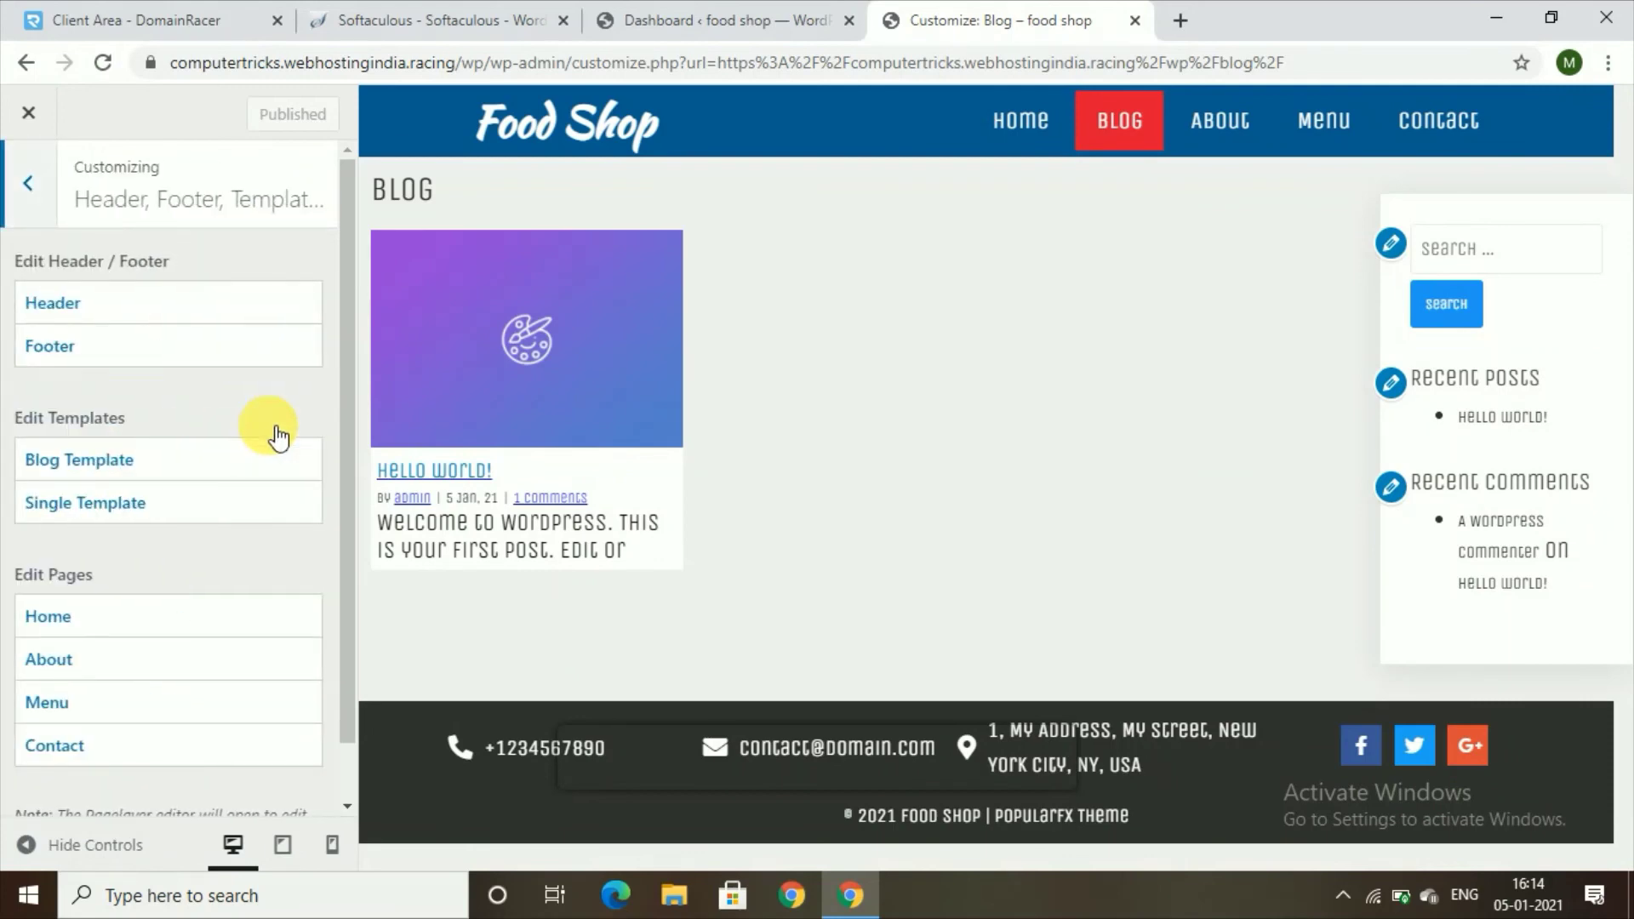
{"action": "left_click", "coordinate": [28, 120]}
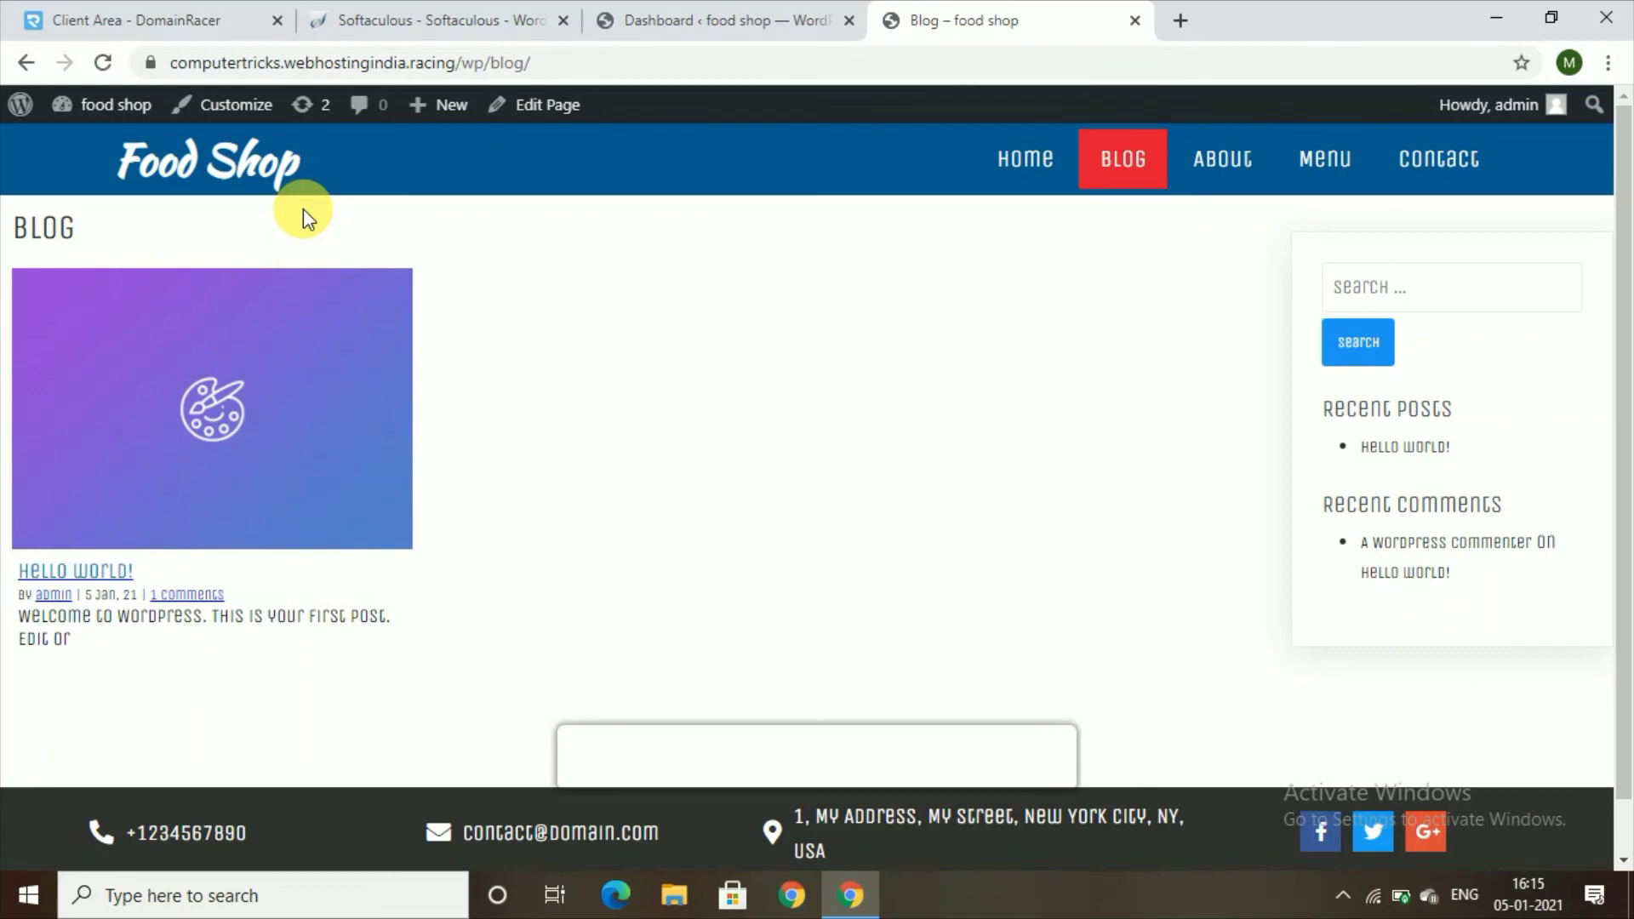
- View the website's Home page down to the special pizzas section and show the options for adding new content
{"action": "left_click", "coordinate": [1005, 157]}
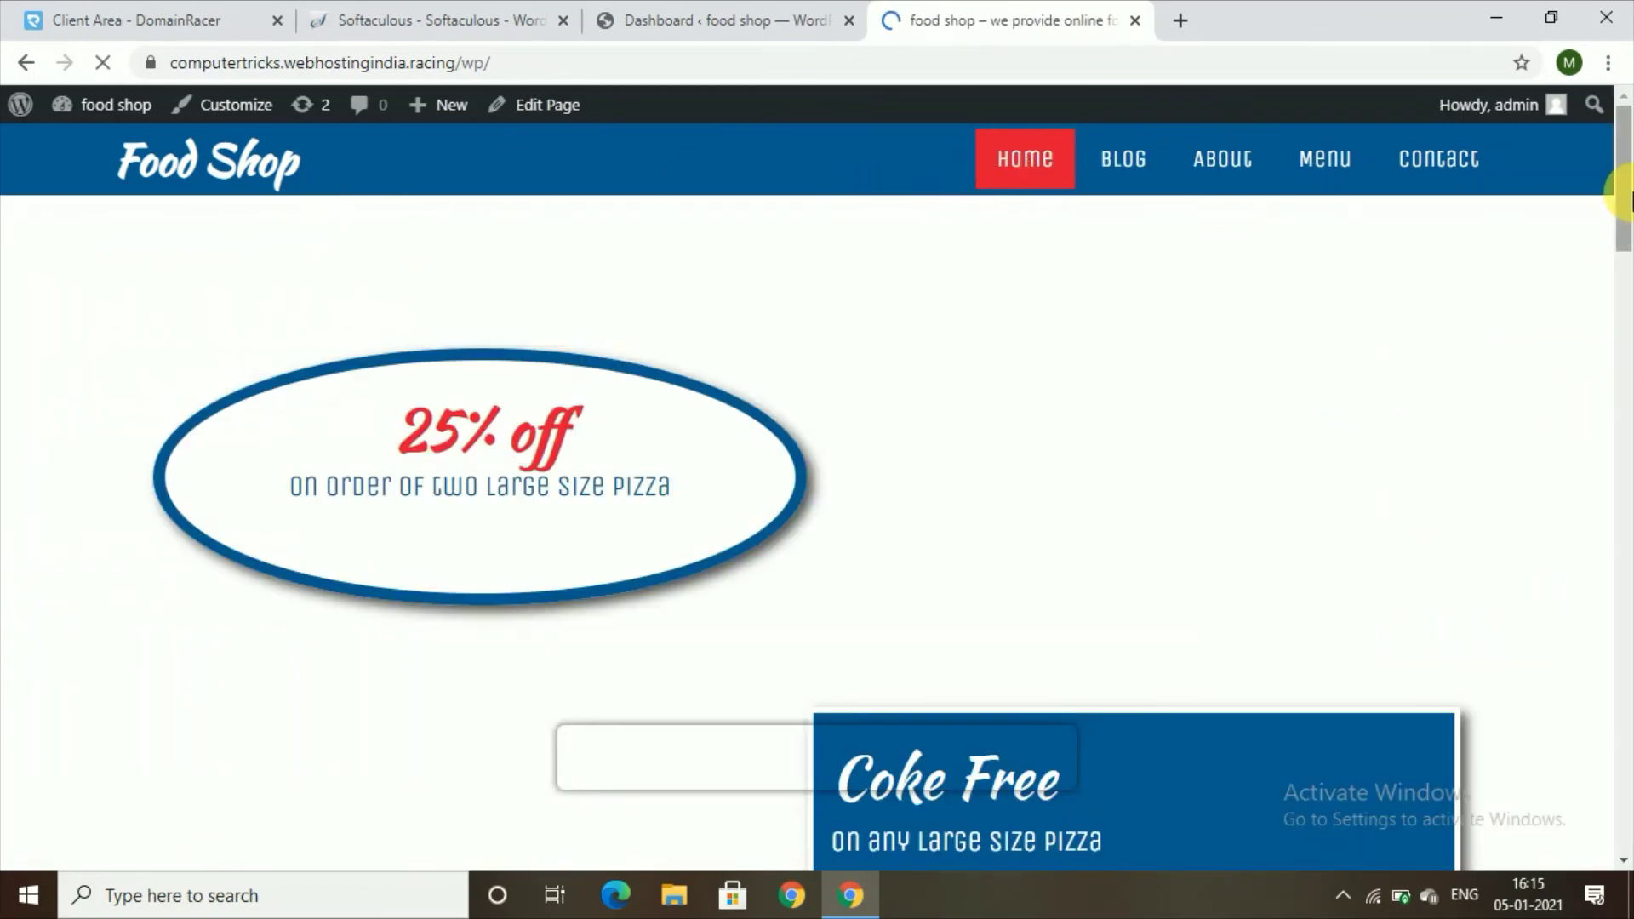
{"action": "left_click_drag", "start_coordinate": [1627, 209], "coordinate": [1627, 294]}
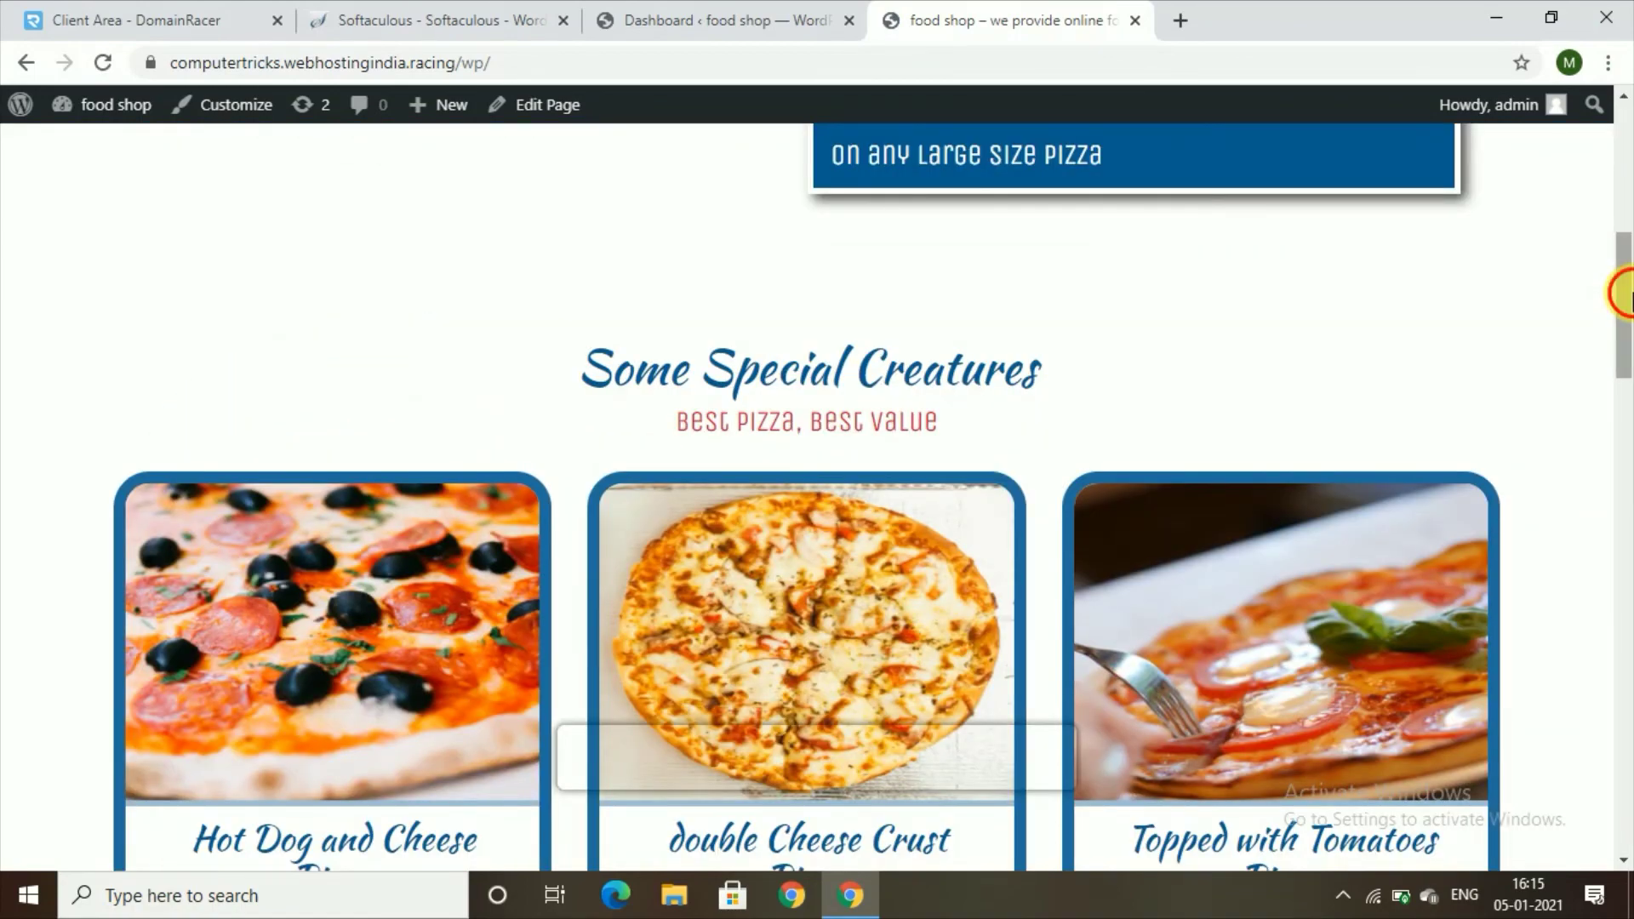
{"action": "left_click_drag", "start_coordinate": [1626, 294], "coordinate": [1624, 153]}
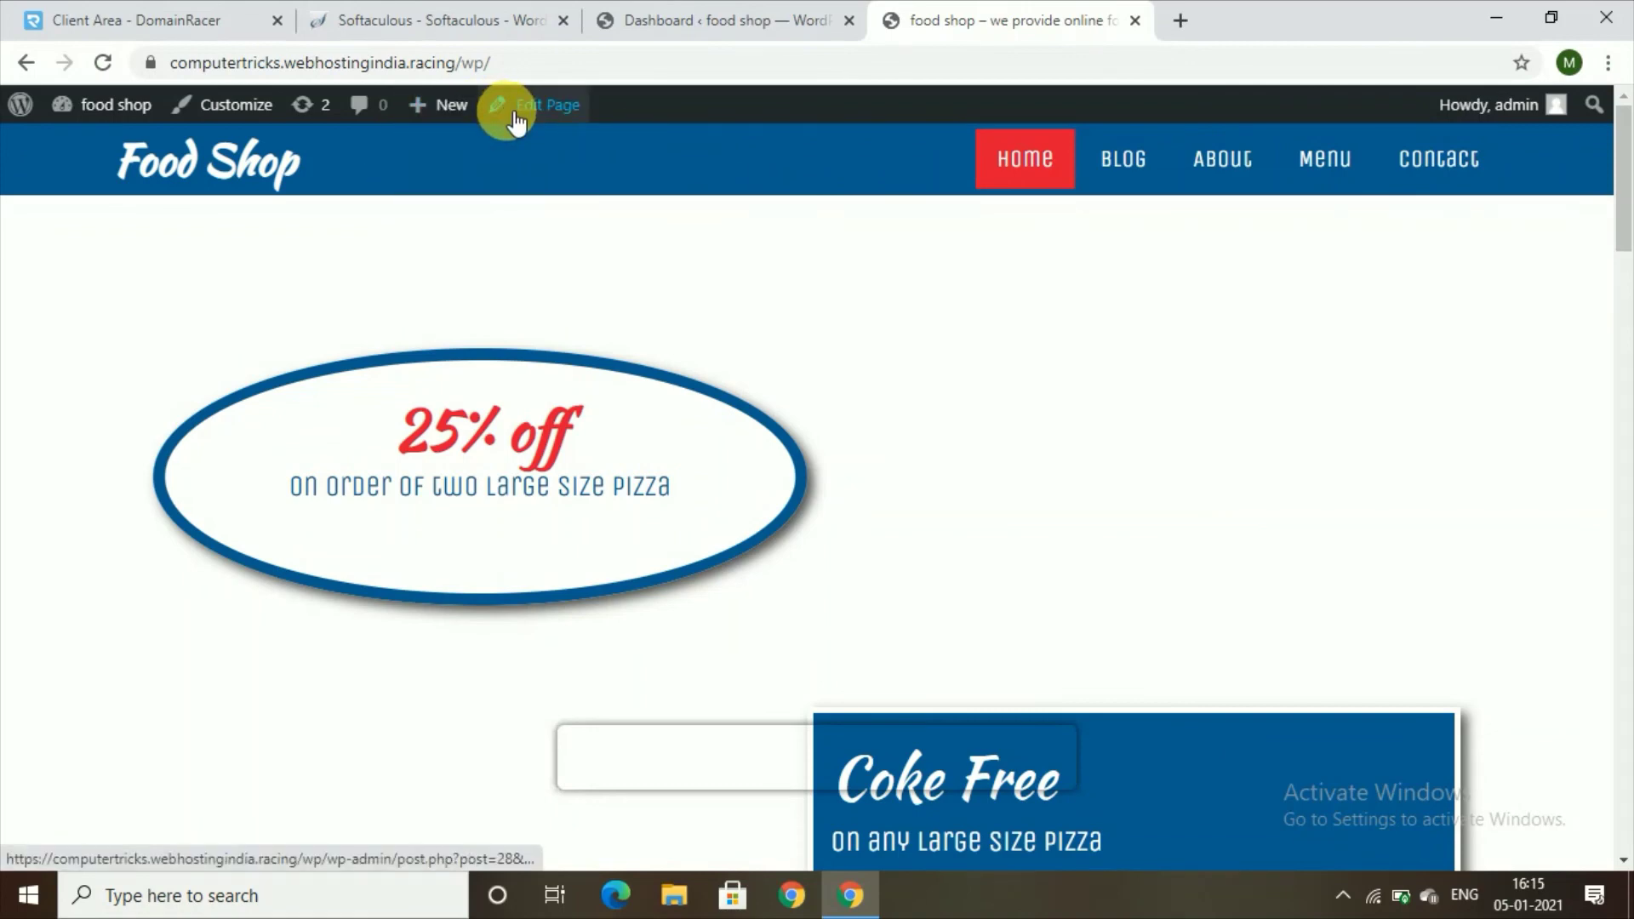
{"action": "mouse_move", "coordinate": [463, 115]}
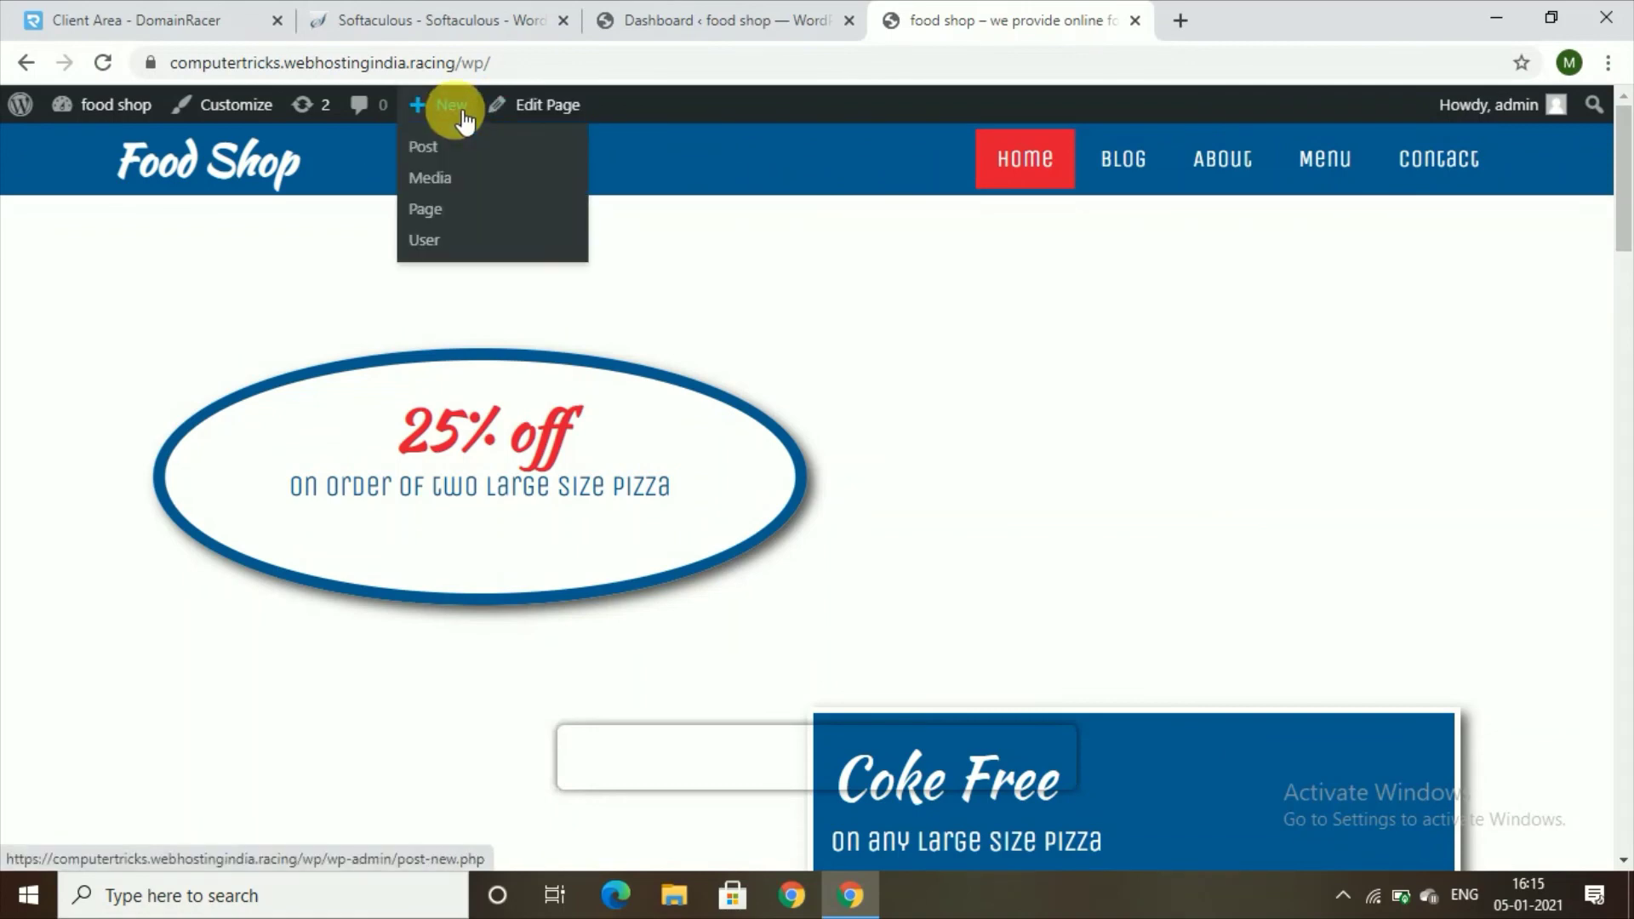